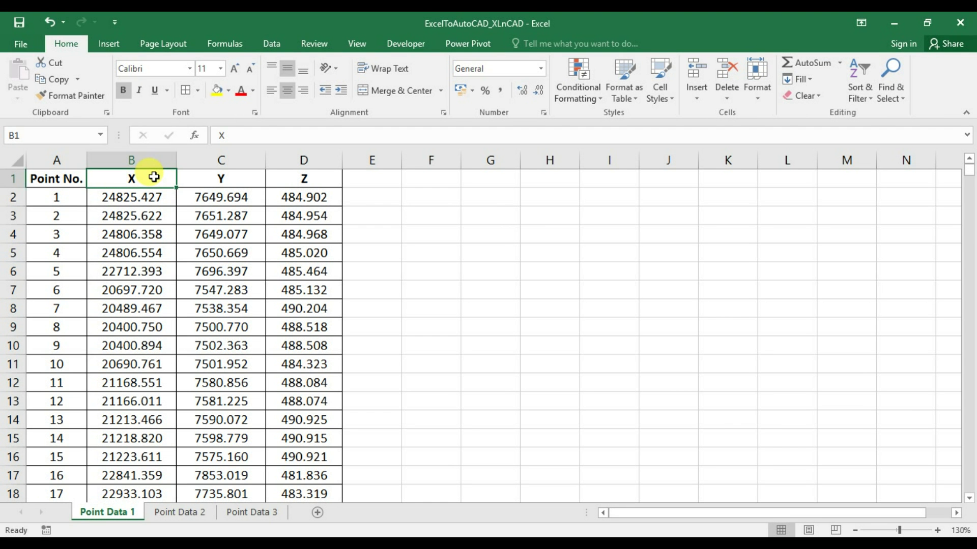
Inspect the X, Y, Z columns and point numbers through 10631, then switch to AutoCAD.
{"action": "left_click", "coordinate": [154, 155]}
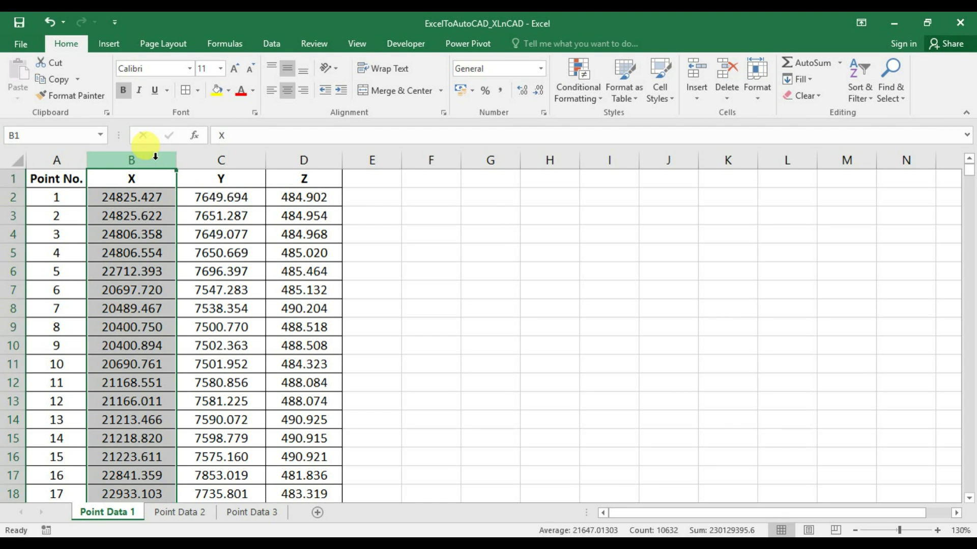
{"action": "left_click", "coordinate": [215, 156]}
{"action": "left_click", "coordinate": [282, 158]}
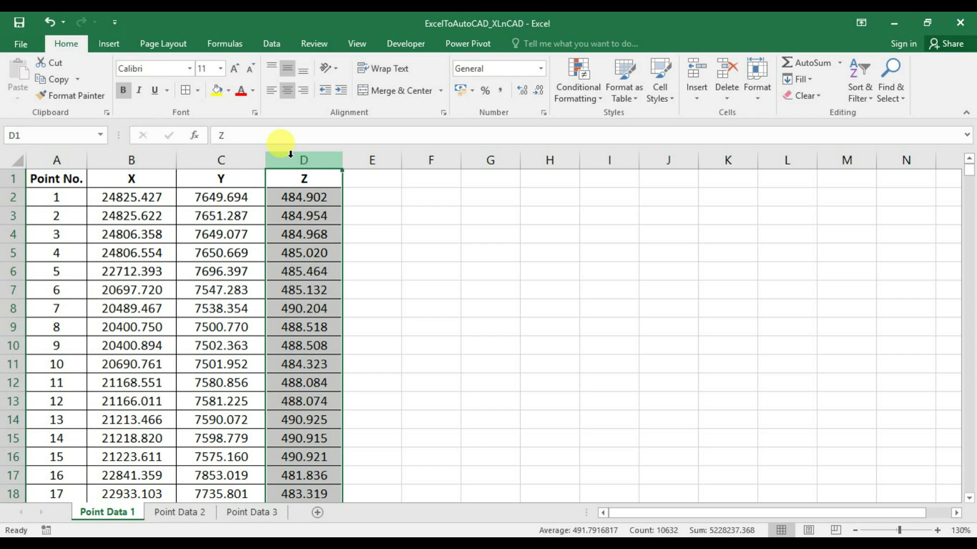
{"action": "left_click_drag", "start_coordinate": [70, 199], "coordinate": [69, 296]}
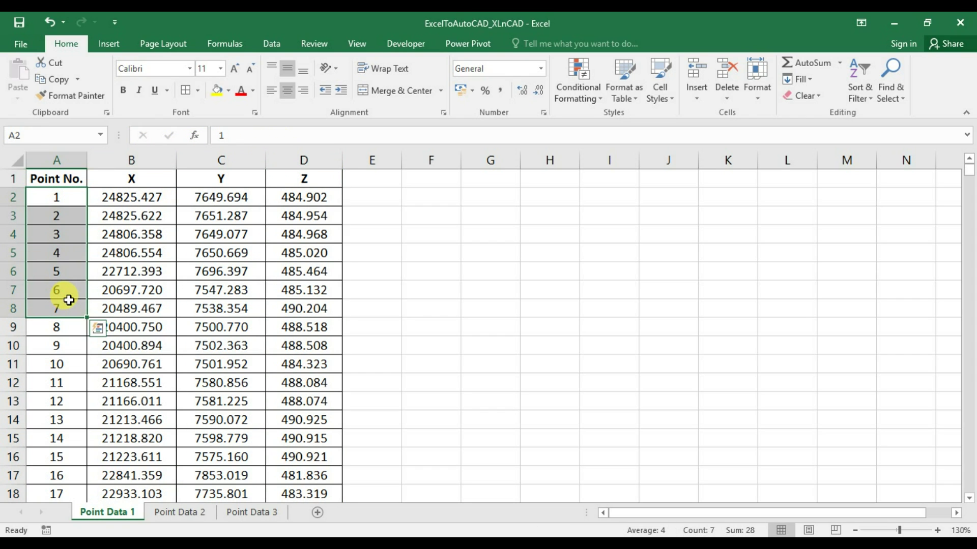
{"action": "left_click", "coordinate": [90, 289]}
{"action": "left_click_drag", "start_coordinate": [968, 176], "coordinate": [969, 457]}
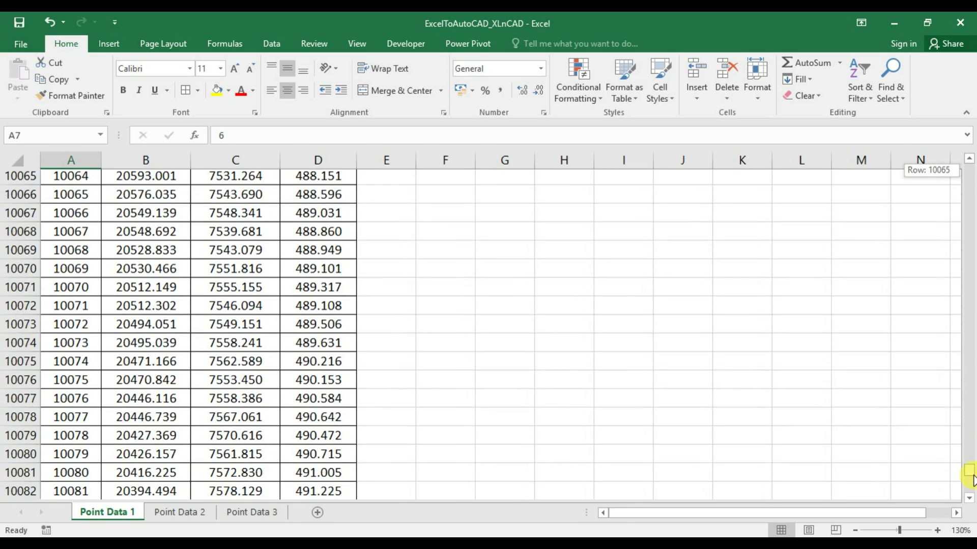
{"action": "left_click_drag", "start_coordinate": [969, 456], "coordinate": [969, 488]}
{"action": "scroll", "coordinate": [305, 328], "scroll_direction": "down", "scroll_amount": 4}
{"action": "left_click", "coordinate": [80, 269]}
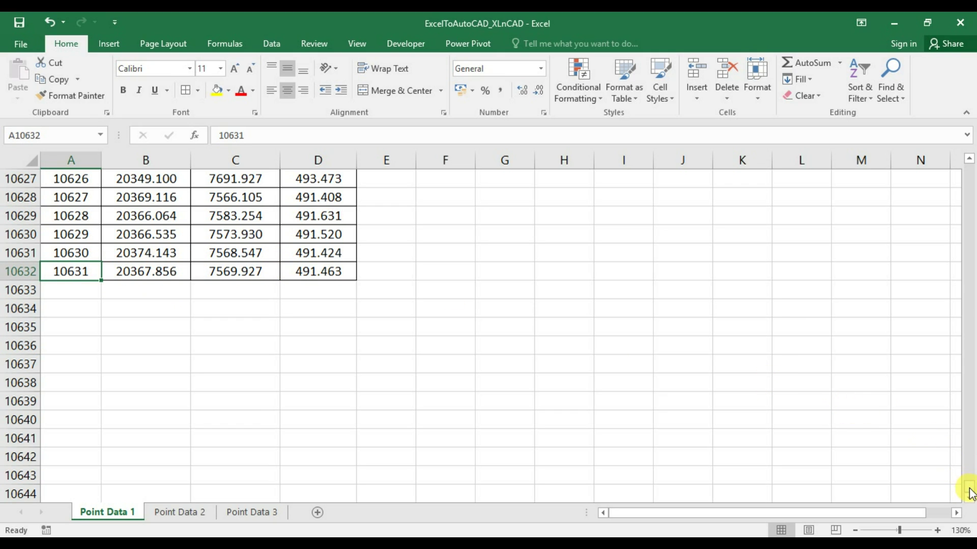
{"action": "left_click_drag", "start_coordinate": [969, 486], "coordinate": [968, 169]}
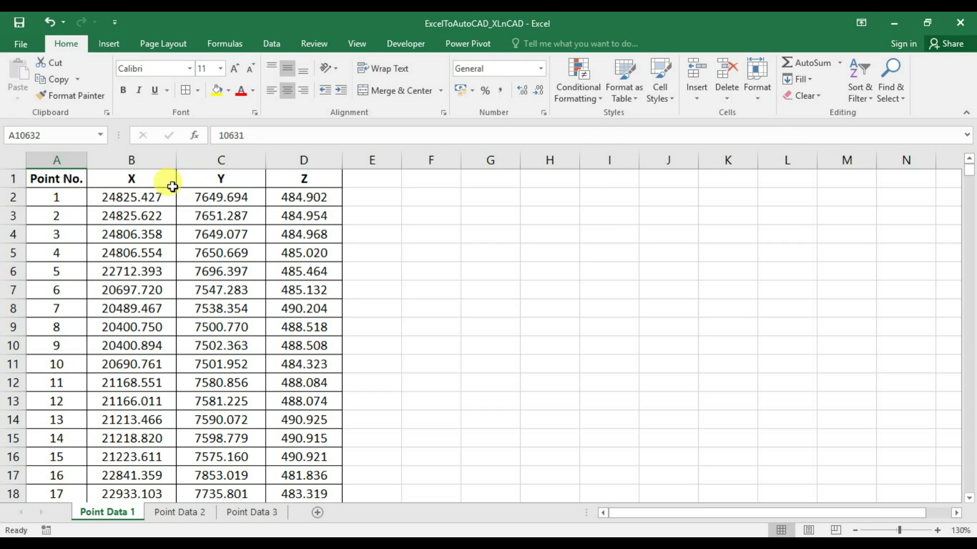
{"action": "left_click_drag", "start_coordinate": [153, 198], "coordinate": [311, 405]}
{"action": "left_click", "coordinate": [299, 336]}
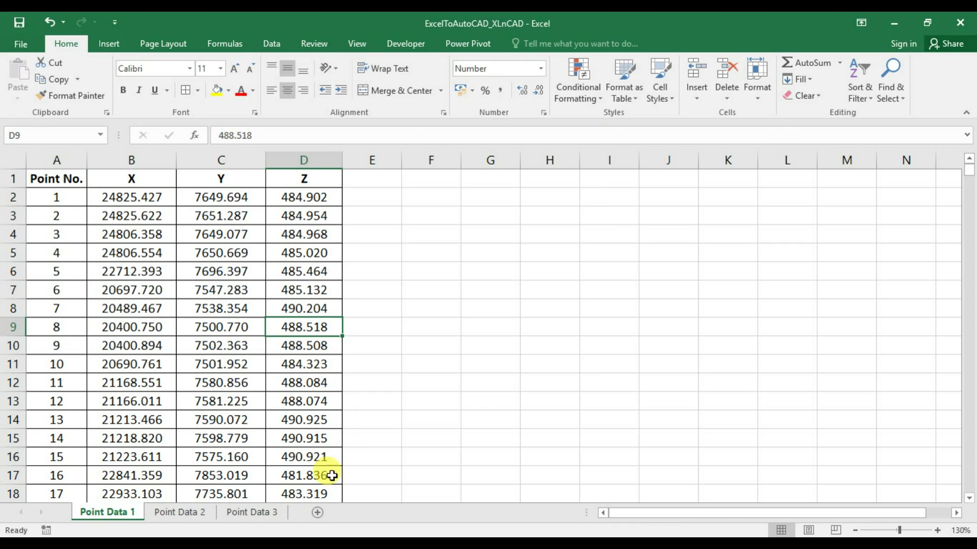
{"action": "left_click", "coordinate": [308, 534]}
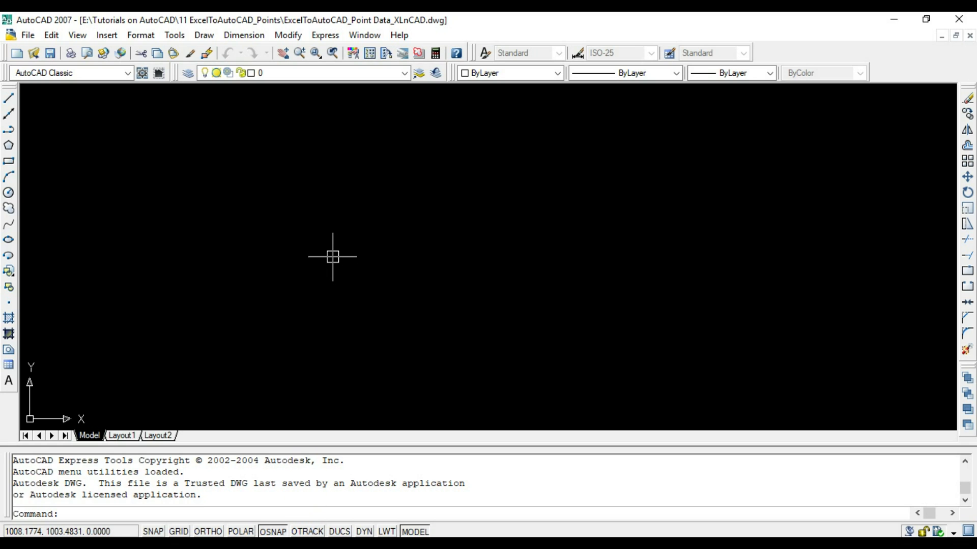
{"action": "type", "text": "POINT"}
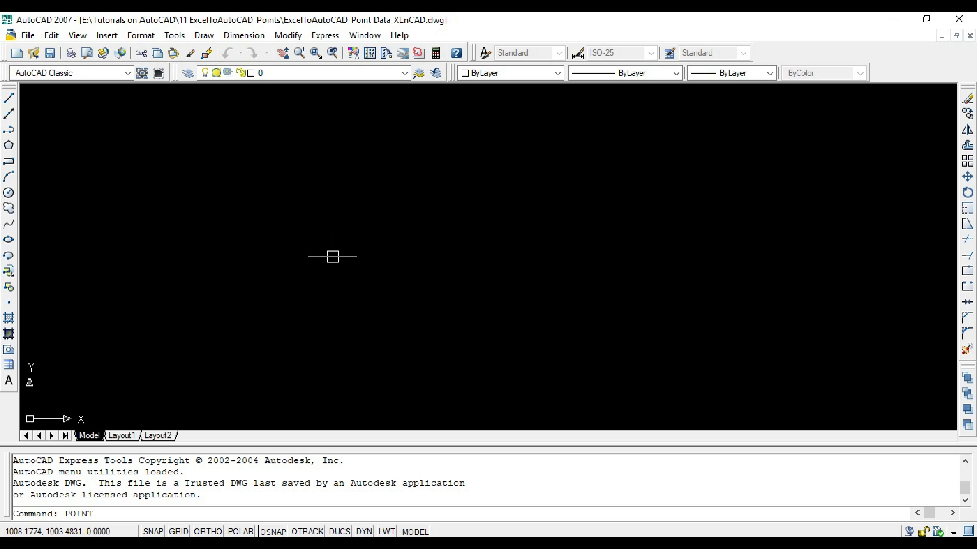
{"action": "type", "text": "1000,1000"}
Place a point at 1000,1000,1000 and check it in the Properties palette.
{"action": "key", "text": "Return"}
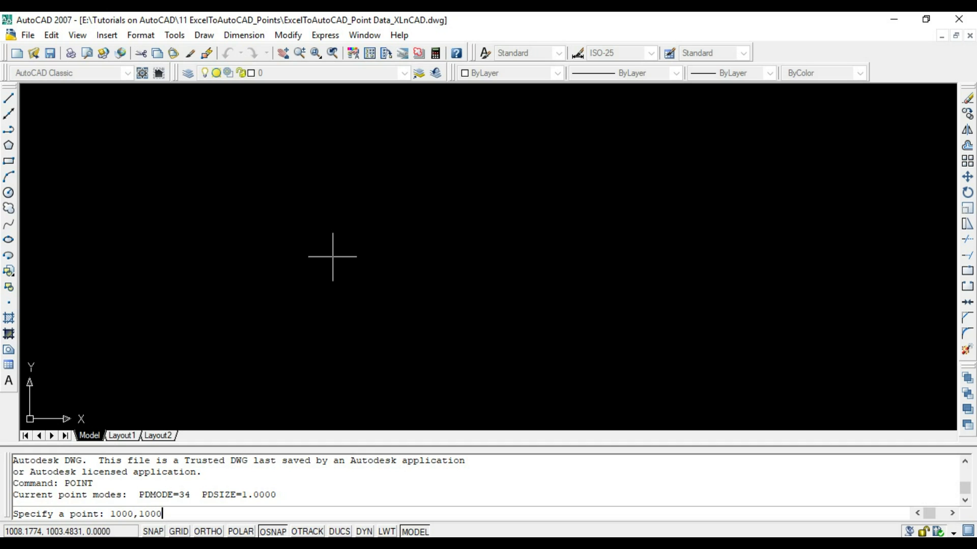
{"action": "key", "text": "Return"}
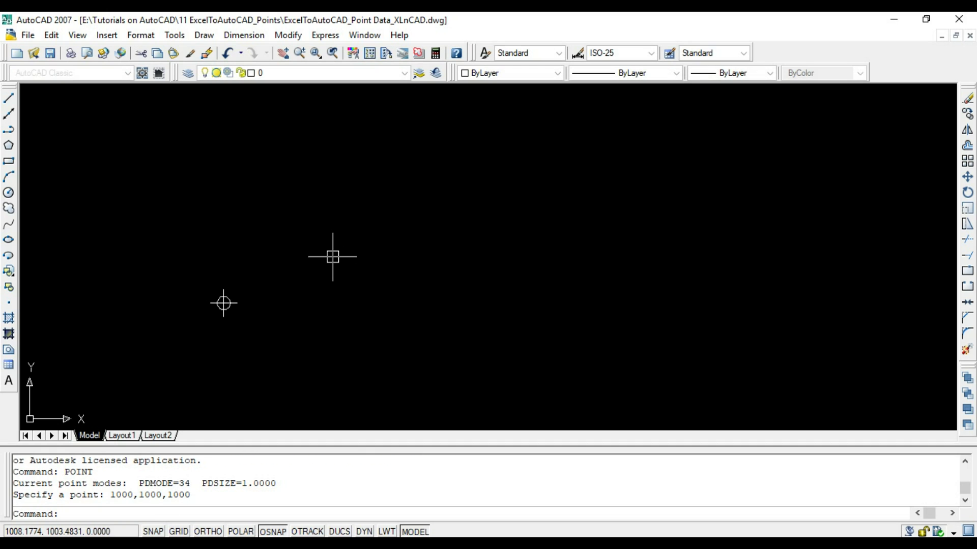
{"action": "left_click", "coordinate": [250, 313]}
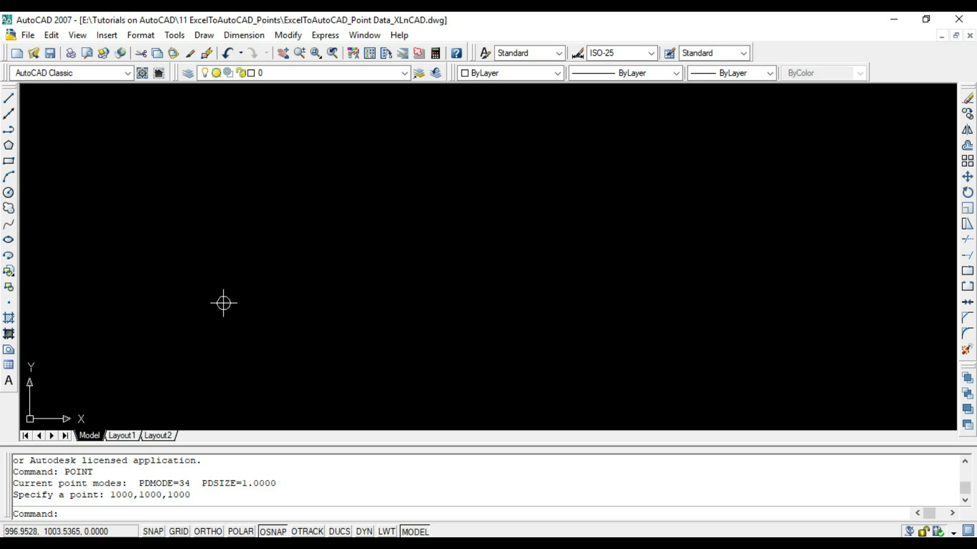
{"action": "left_click", "coordinate": [180, 254]}
{"action": "key", "text": "ctrl+1"}
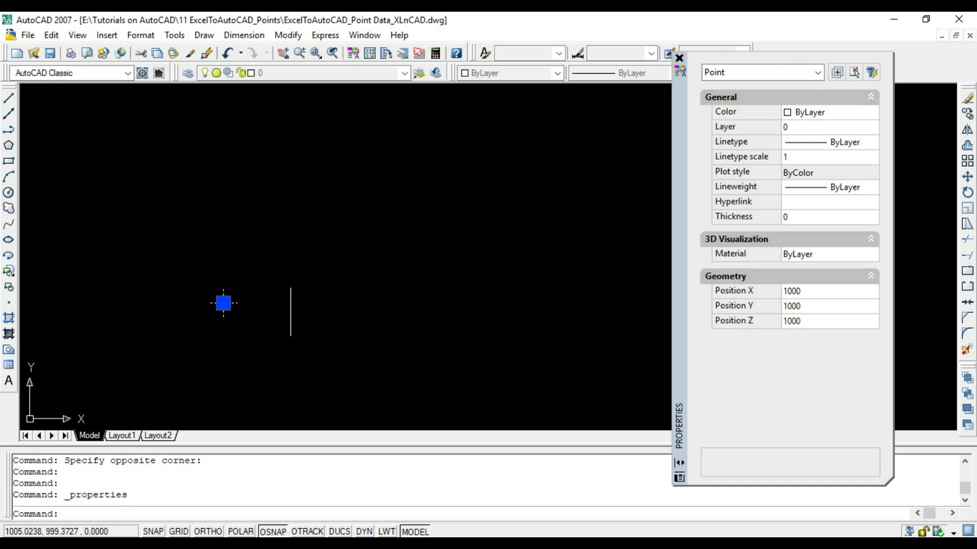
{"action": "left_click", "coordinate": [681, 59]}
{"action": "key", "text": "Escape"}
{"action": "type", "text": "POINT"}
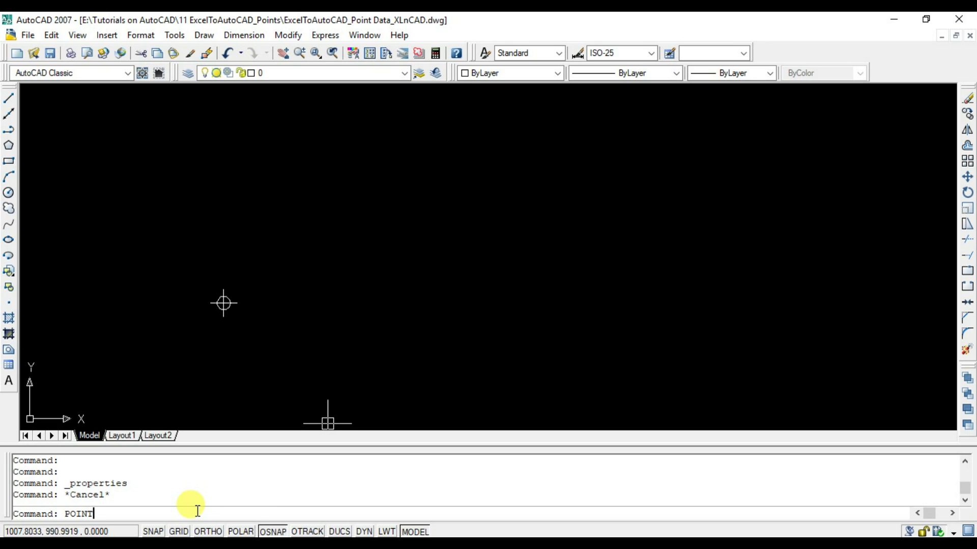
{"action": "type", "text": "2000,2000"}
Place a second point at 2000,2000,1000 and regenerate the display.
{"action": "key", "text": "Return"}
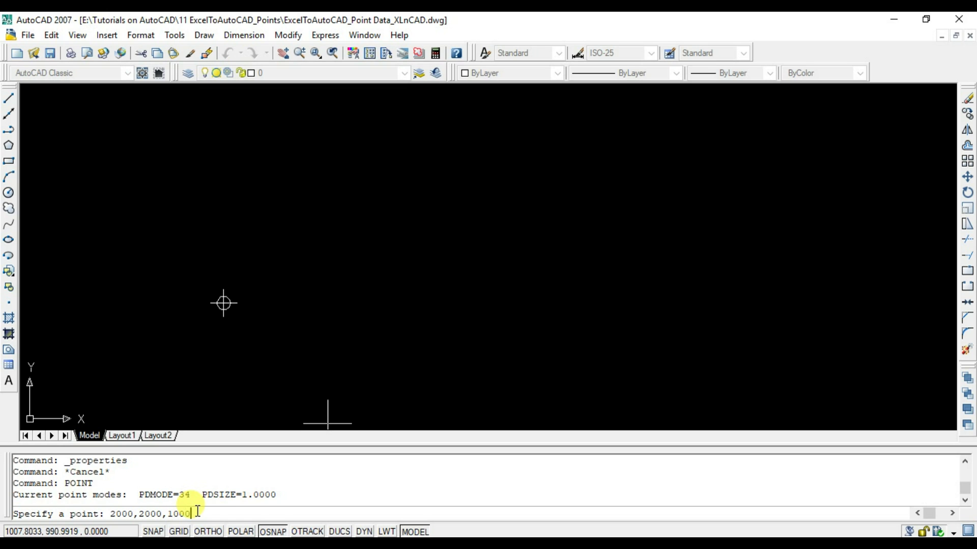
{"action": "key", "text": "Return"}
{"action": "type", "text": "re"}
{"action": "key", "text": "Return"}
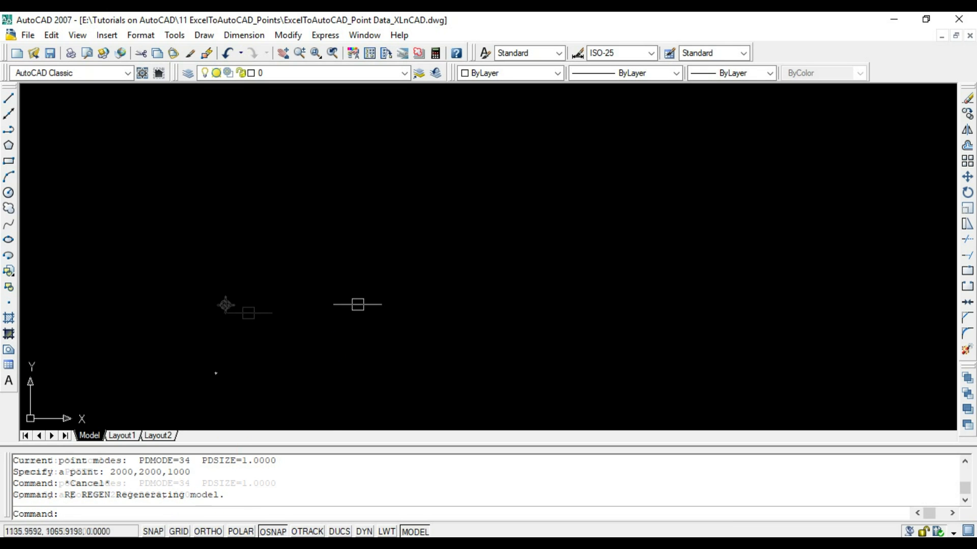
{"action": "left_click", "coordinate": [566, 145]}
{"action": "key", "text": "Escape"}
{"action": "left_click", "coordinate": [557, 118]}
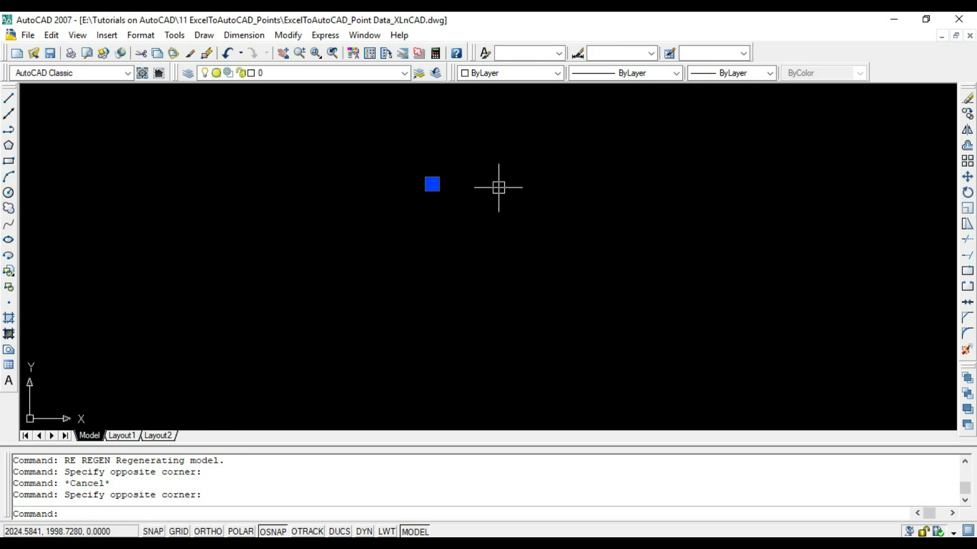
{"action": "key", "text": "Escape"}
{"action": "scroll", "coordinate": [499, 188], "scroll_direction": "up", "scroll_amount": 3}
{"action": "scroll", "coordinate": [386, 183], "scroll_direction": "up", "scroll_amount": 1}
Verify the second point's X and Y position in its Properties.
{"action": "left_click", "coordinate": [273, 176]}
{"action": "right_click", "coordinate": [294, 181]}
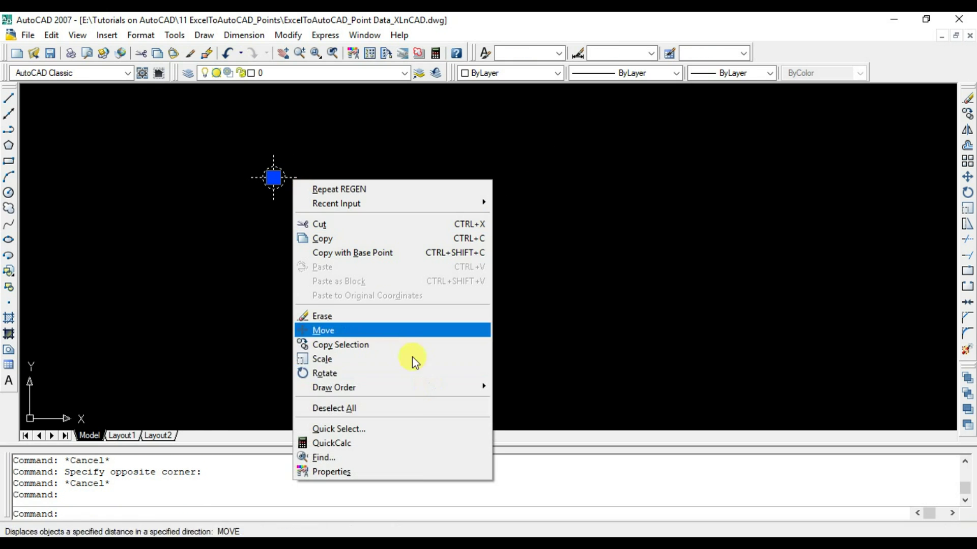
{"action": "left_click", "coordinate": [331, 472]}
{"action": "left_click", "coordinate": [807, 290]}
{"action": "left_click", "coordinate": [808, 308]}
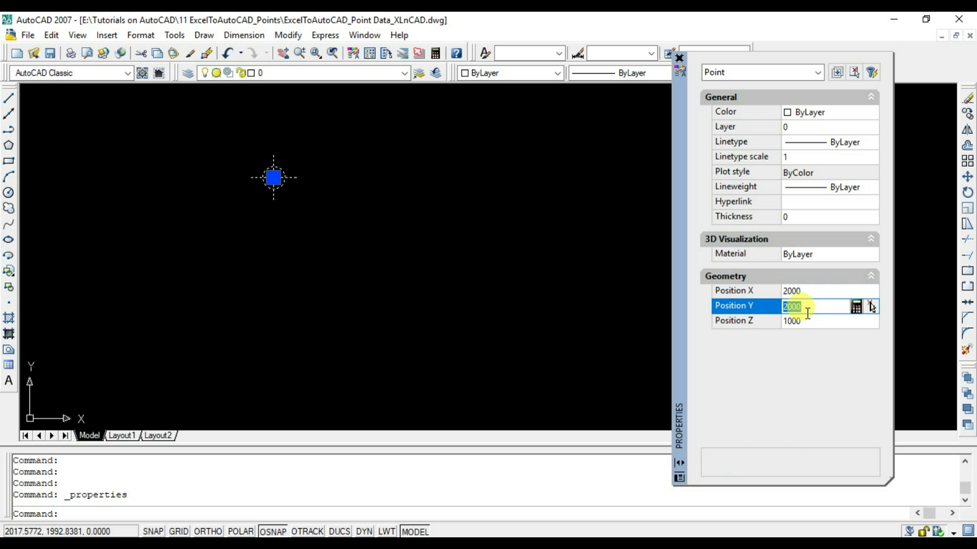
{"action": "left_click", "coordinate": [682, 61]}
{"action": "key", "text": "Escape"}
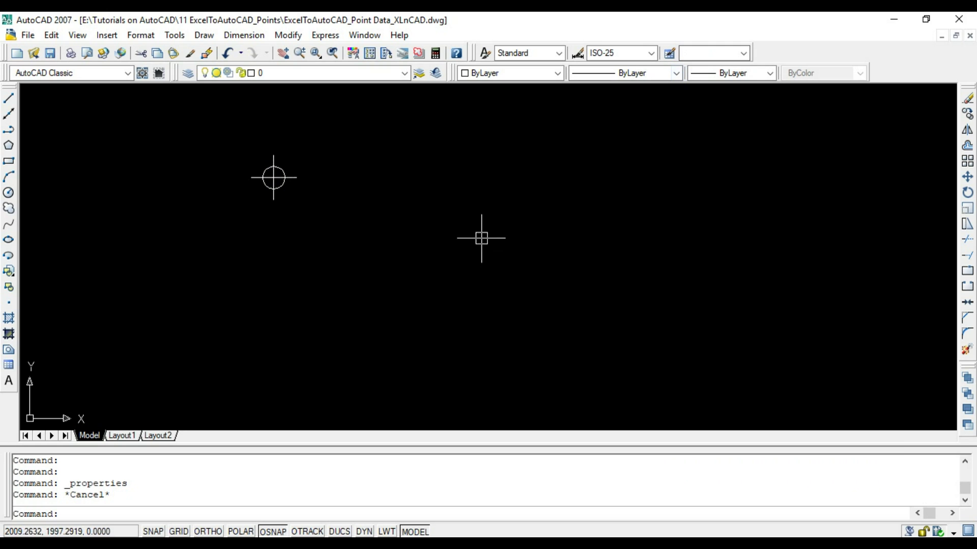
{"action": "type", "text": "z"}
Zoom to extents so both points fit in view.
{"action": "key", "text": "Return"}
{"action": "type", "text": "e"}
{"action": "key", "text": "Return"}
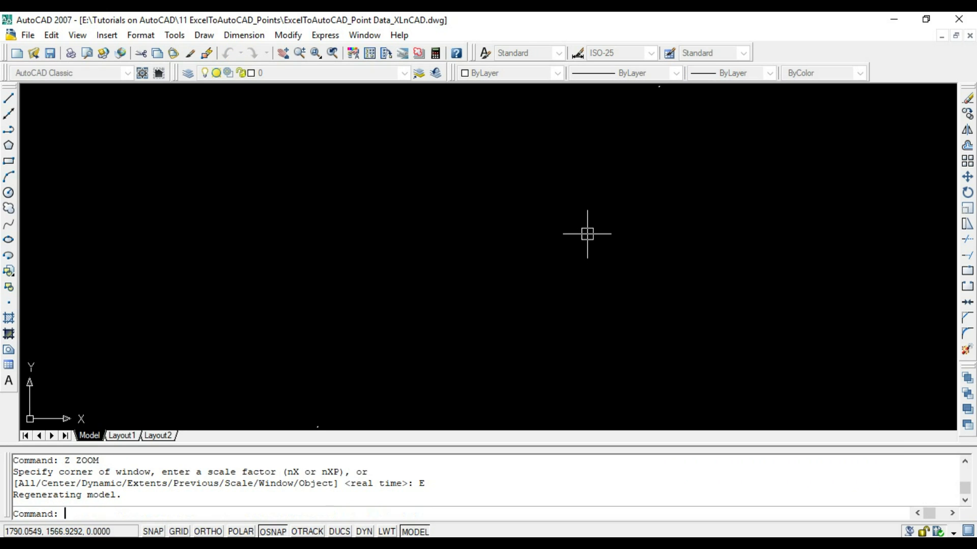
{"action": "left_click", "coordinate": [516, 249]}
{"action": "left_click", "coordinate": [633, 221]}
{"action": "key", "text": "Escape"}
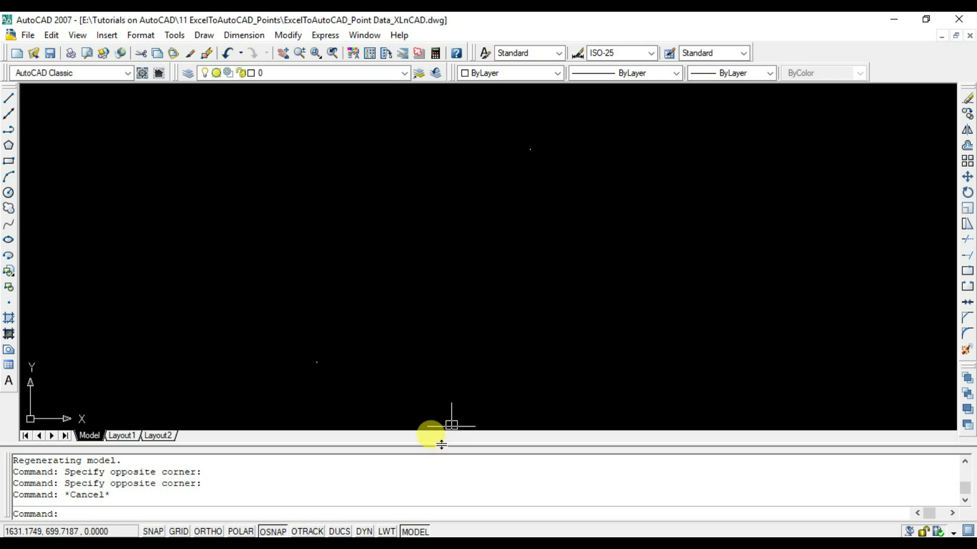
Enlarge the command history and highlight the POINT entries 1000,1000,1000 and 2000,2000,1000.
{"action": "left_click_drag", "start_coordinate": [439, 448], "coordinate": [440, 322]}
{"action": "scroll", "coordinate": [192, 389], "scroll_direction": "up", "scroll_amount": 5}
{"action": "scroll", "coordinate": [184, 378], "scroll_direction": "up", "scroll_amount": 5}
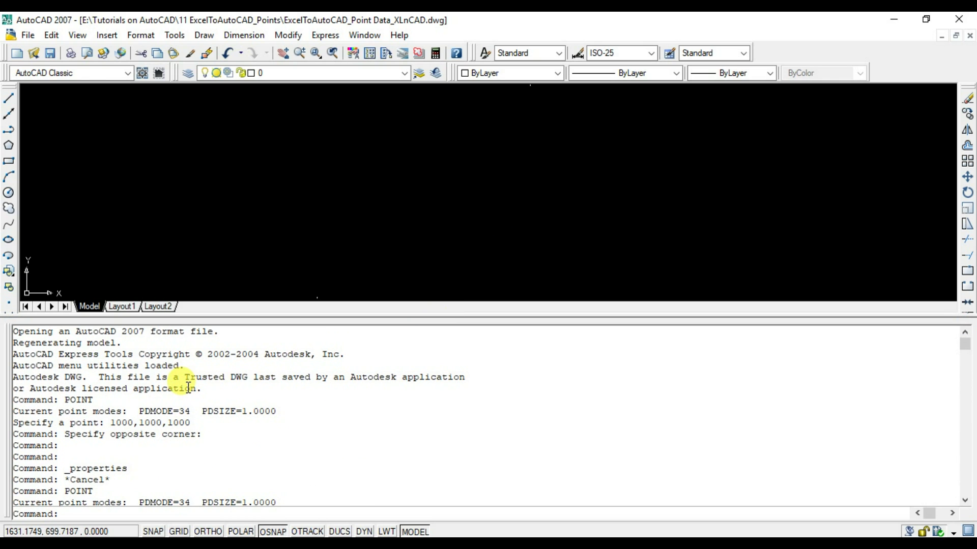
{"action": "left_click_drag", "start_coordinate": [65, 400], "coordinate": [191, 422]}
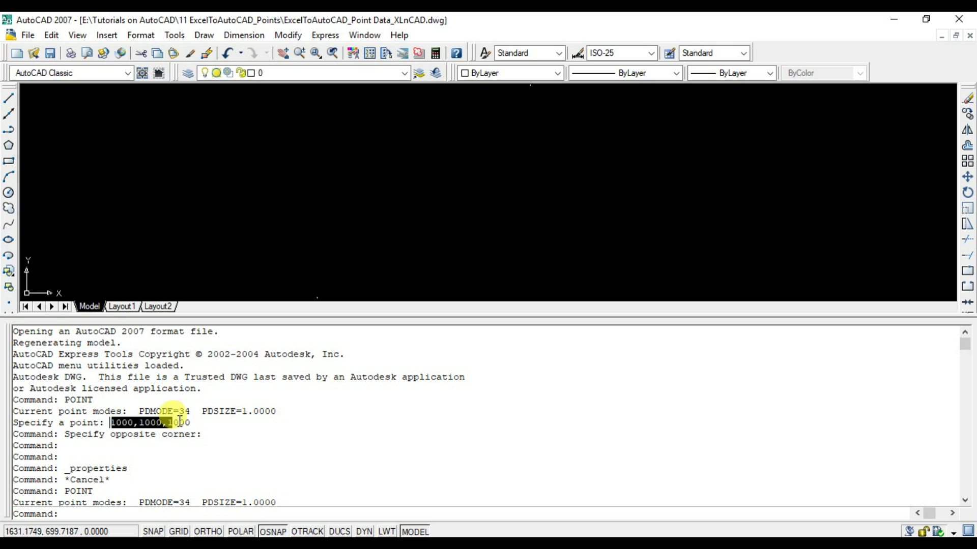
{"action": "scroll", "coordinate": [190, 422], "scroll_direction": "down", "scroll_amount": 1}
{"action": "scroll", "coordinate": [190, 422], "scroll_direction": "down", "scroll_amount": 2}
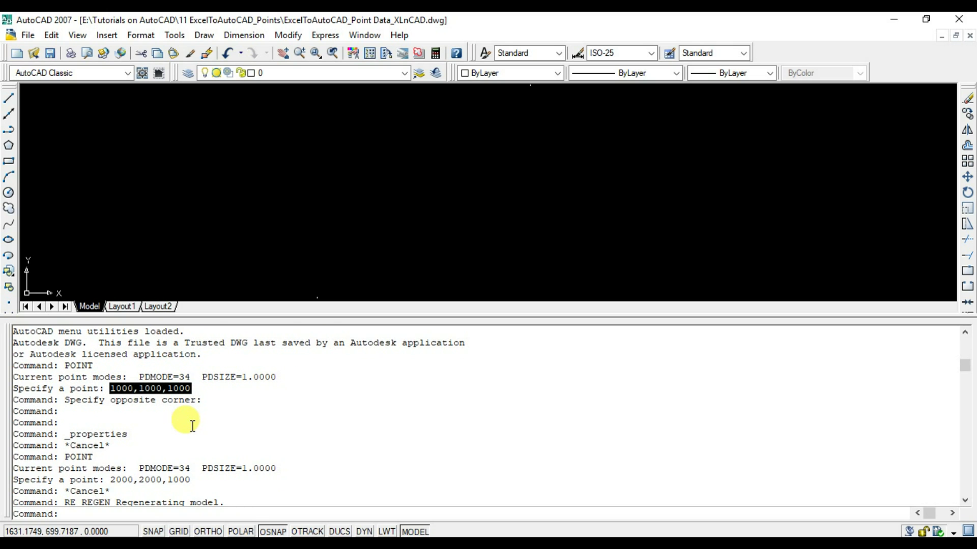
{"action": "scroll", "coordinate": [76, 436], "scroll_direction": "down", "scroll_amount": 1}
{"action": "left_click_drag", "start_coordinate": [66, 445], "coordinate": [93, 446]}
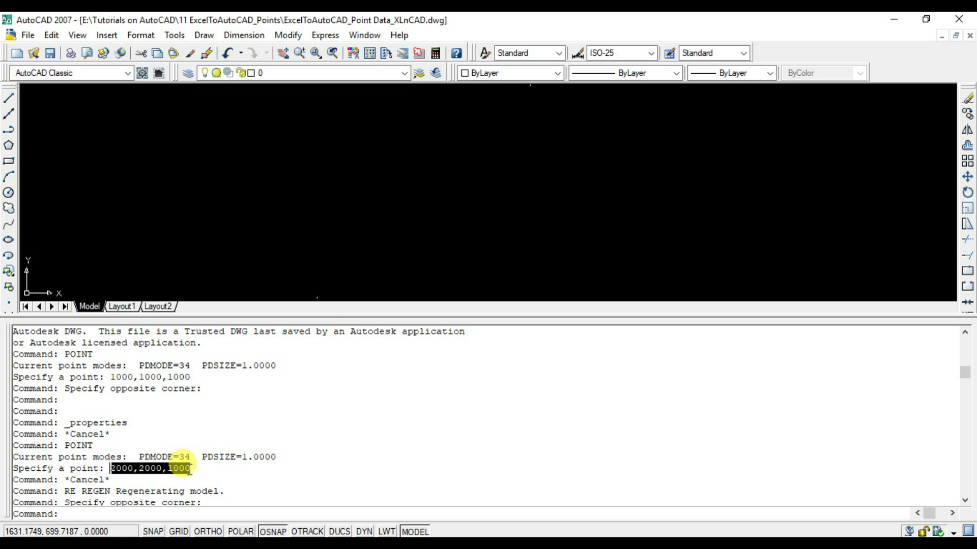
{"action": "left_click_drag", "start_coordinate": [110, 469], "coordinate": [211, 469]}
{"action": "left_click", "coordinate": [212, 469]}
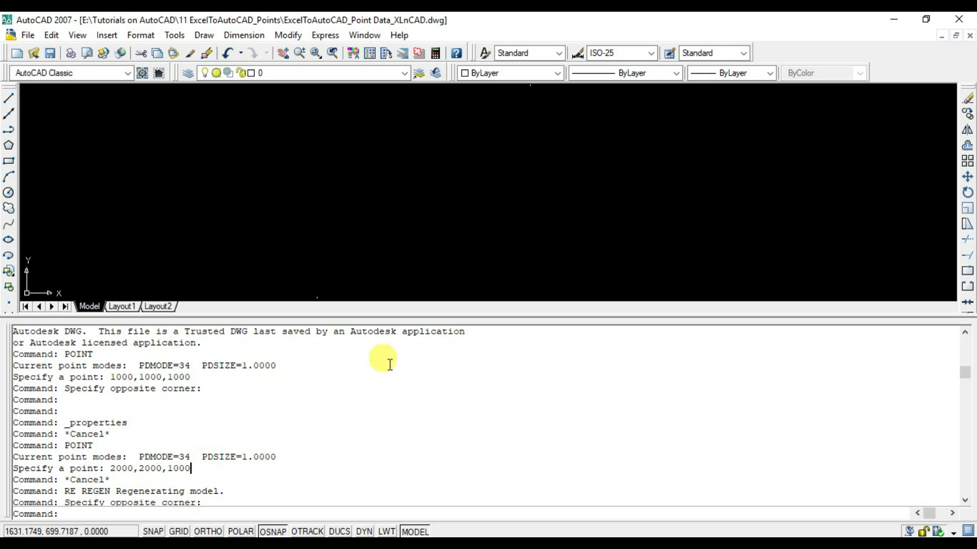
{"action": "left_click_drag", "start_coordinate": [467, 319], "coordinate": [473, 345]}
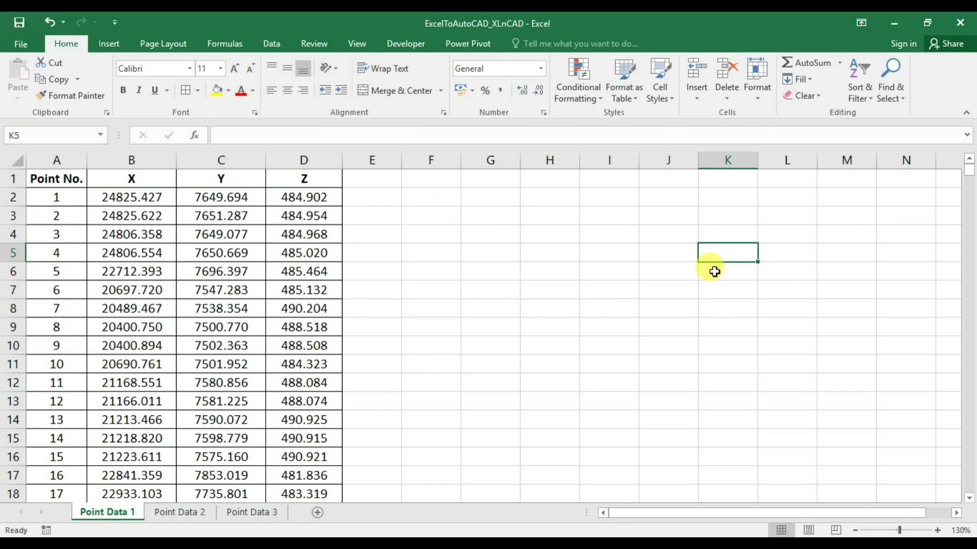
{"action": "type", "text": "Syntax for Creating"}
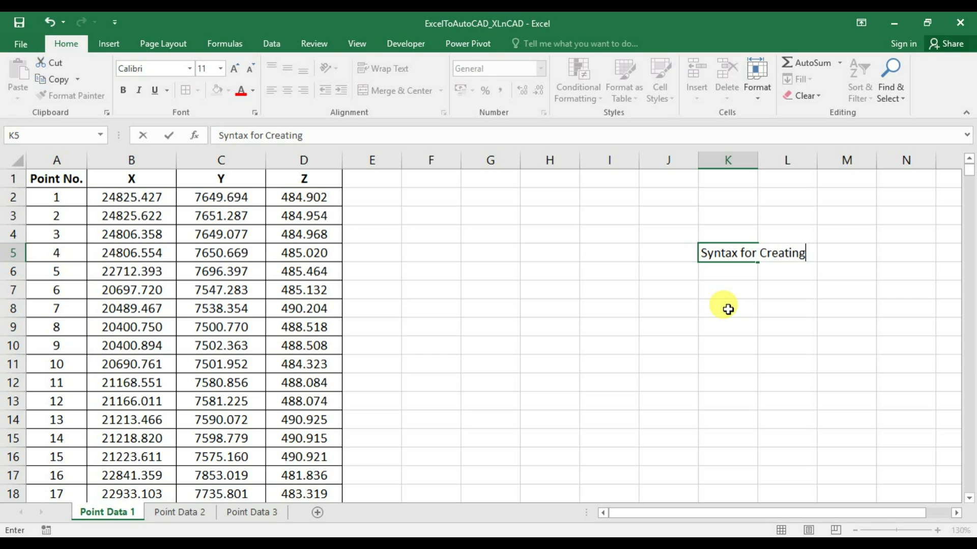
{"action": "type", "text": "D"}
Enter the syntax heading and POINT X,Y,Z in K5:K6, and copy that line to K8.
{"action": "key", "text": "Return"}
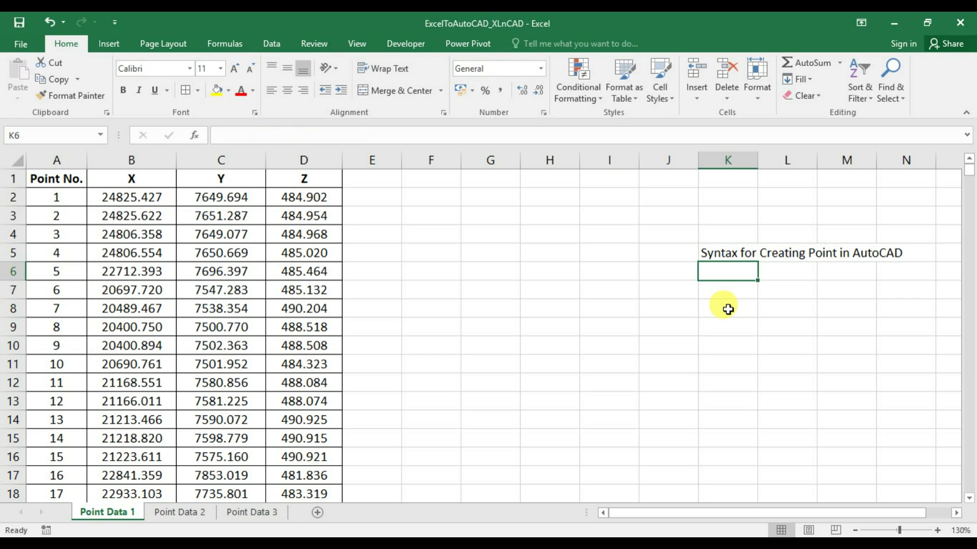
{"action": "type", "text": "POINT X,"}
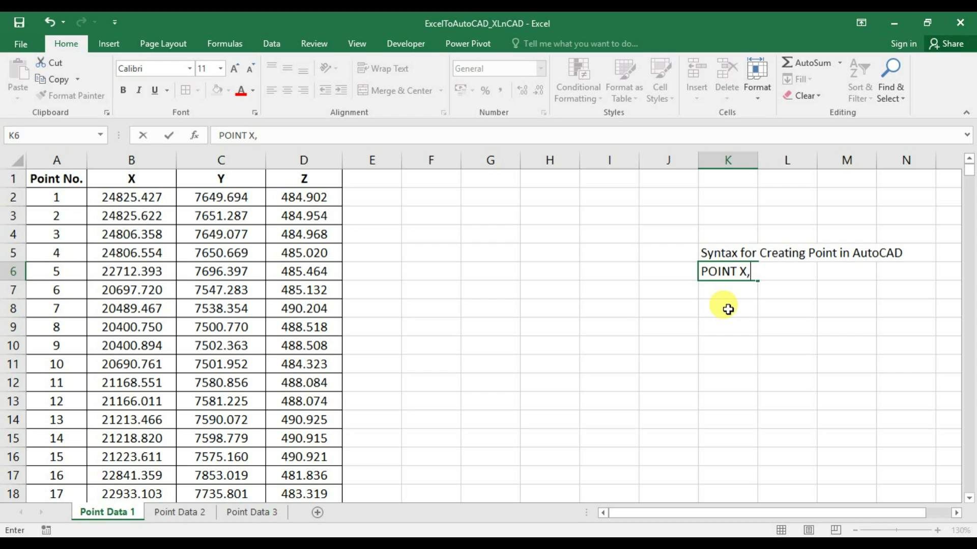
{"action": "type", "text": "Z"}
{"action": "key", "text": "Return"}
{"action": "left_click", "coordinate": [736, 272]}
{"action": "key", "text": "ctrl+c"}
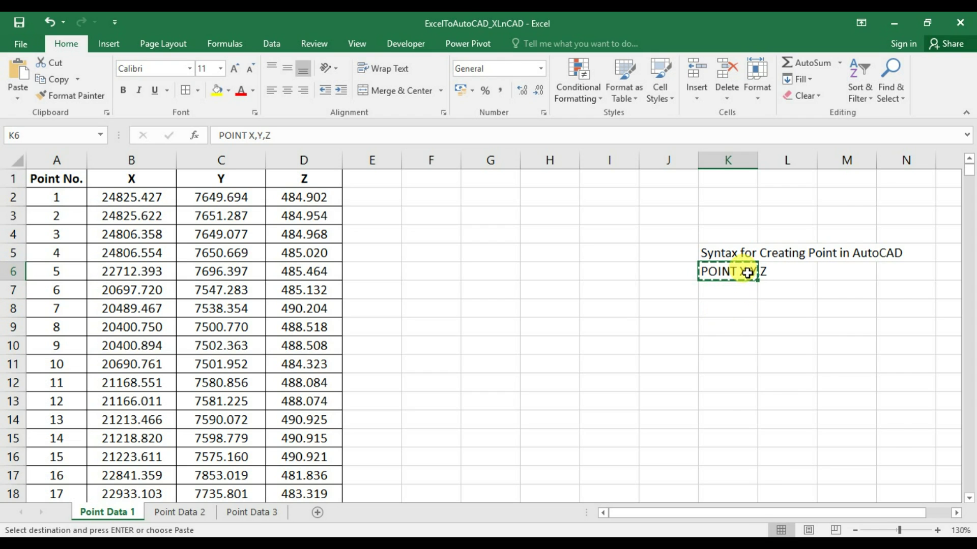
{"action": "right_click", "coordinate": [744, 274]}
{"action": "key", "text": "Escape"}
{"action": "left_click", "coordinate": [732, 310]}
{"action": "right_click", "coordinate": [733, 310]}
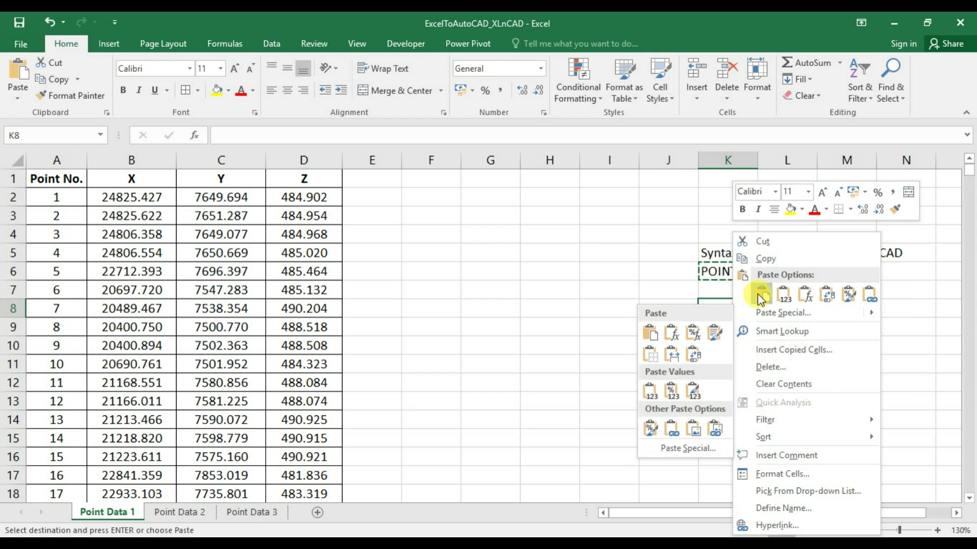
{"action": "left_click", "coordinate": [758, 294]}
Make K8 read POINT X1,Y1,Z1 and K9 read POINT X2,Y2,Z2.
{"action": "left_click", "coordinate": [255, 135]}
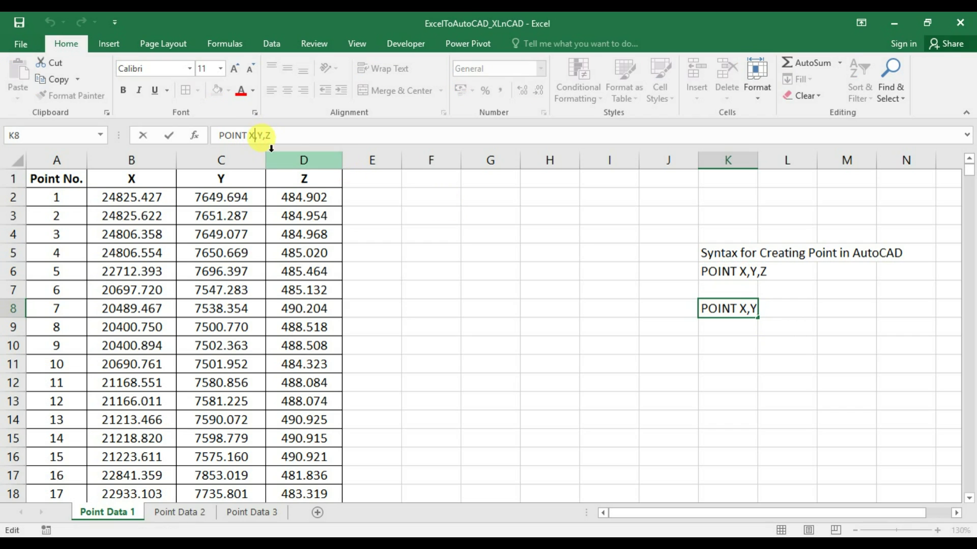
{"action": "type", "text": "1"}
{"action": "key", "text": "Return"}
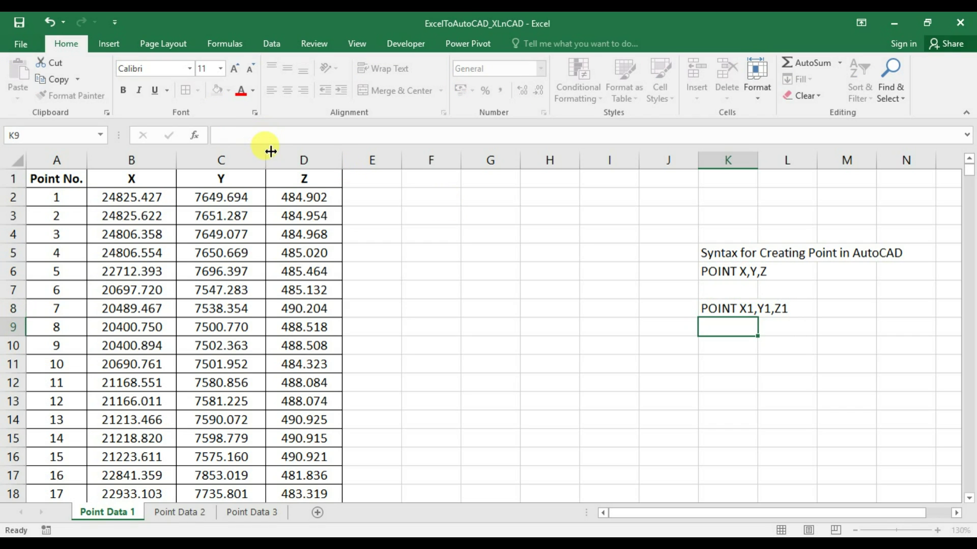
{"action": "key", "text": "Up"}
{"action": "key", "text": "ctrl+c"}
{"action": "key", "text": "Down"}
{"action": "key", "text": "ctrl+v"}
{"action": "key", "text": "F2"}
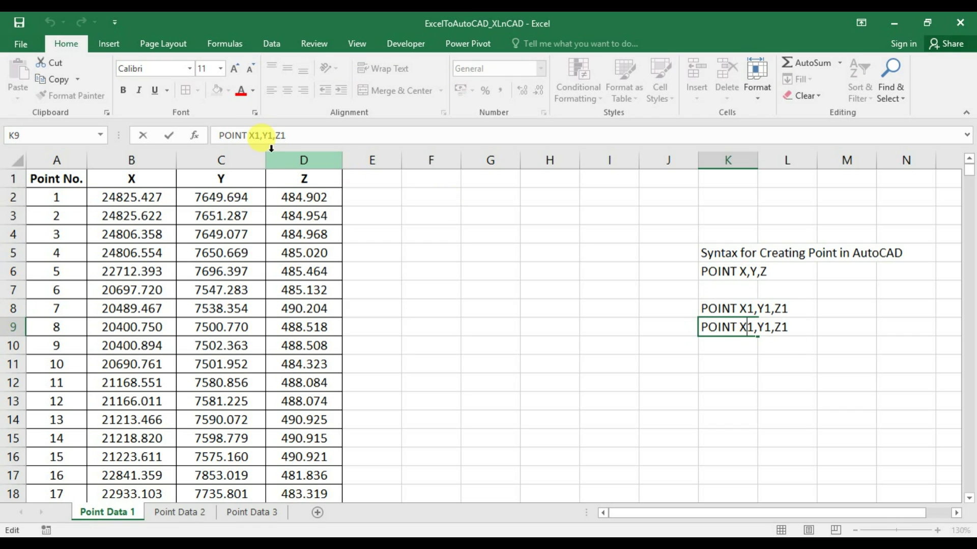
{"action": "key", "text": "Delete"}
{"action": "type", "text": "2"}
{"action": "key", "text": "Right"}
{"action": "key", "text": "Right"}
{"action": "key", "text": "Right"}
{"action": "key", "text": "BackSpace"}
{"action": "type", "text": "2"}
{"action": "key", "text": "Return"}
Copy the line to K10 and change it to POINT X10000,Y10000,Z10000.
{"action": "key", "text": "Up"}
{"action": "key", "text": "ctrl+c"}
{"action": "key", "text": "Down"}
{"action": "key", "text": "ctrl+v"}
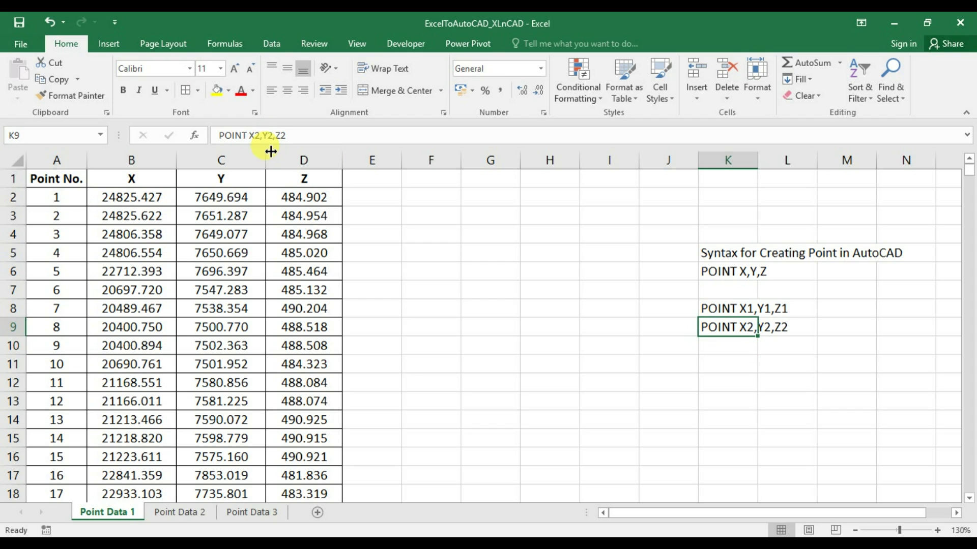
{"action": "key", "text": "F2"}
{"action": "key", "text": "Left"}
{"action": "key", "text": "Left"}
{"action": "key", "text": "Left"}
{"action": "key", "text": "Delete"}
{"action": "type", "text": "10000,Y1"}
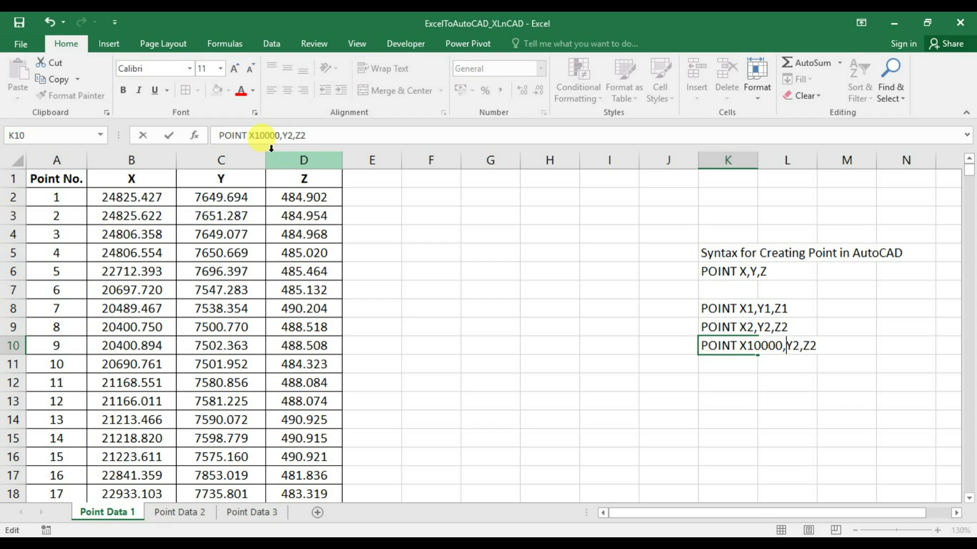
{"action": "type", "text": "000"}
{"action": "key", "text": "Right"}
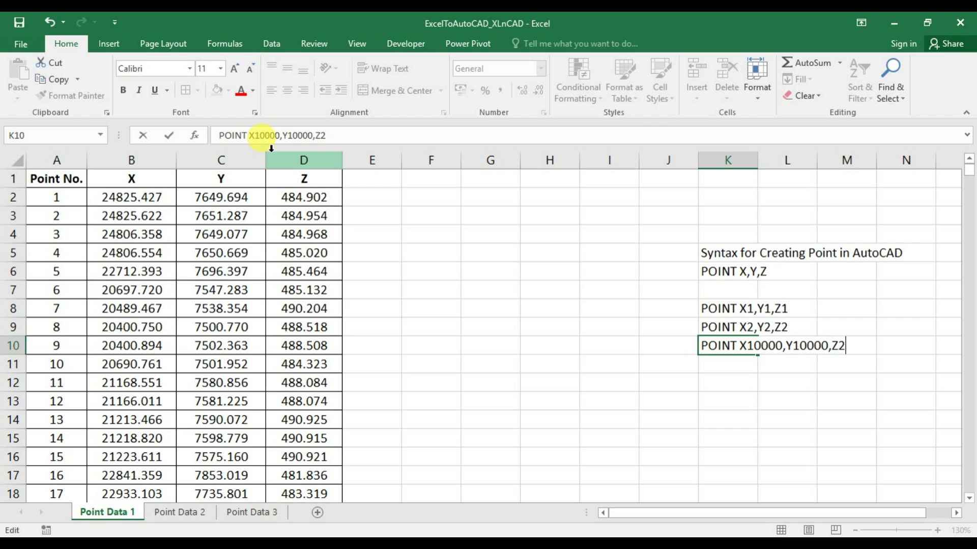
{"action": "type", "text": "10000"}
{"action": "key", "text": "Return"}
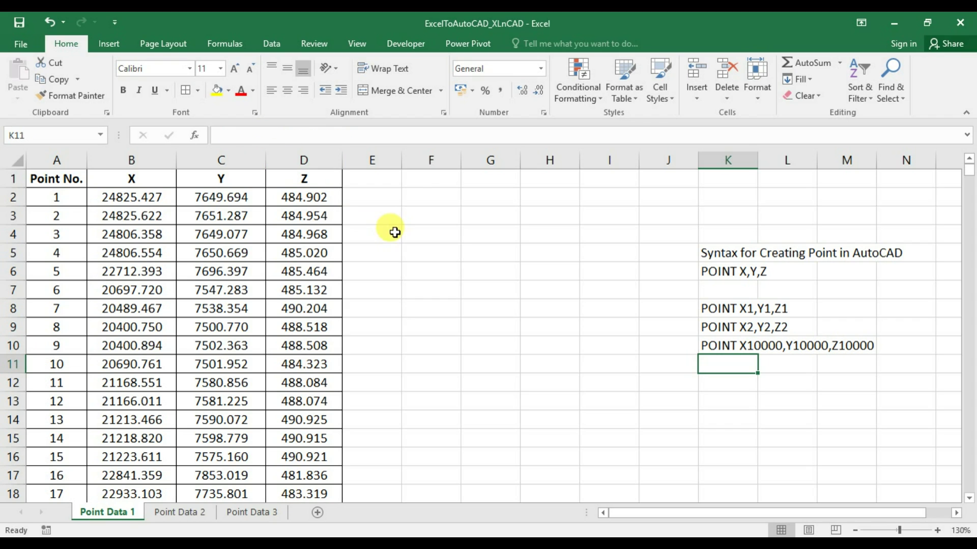
Look over the row 2 and row 3 coordinates, then start a formula in F2.
{"action": "left_click", "coordinate": [422, 197]}
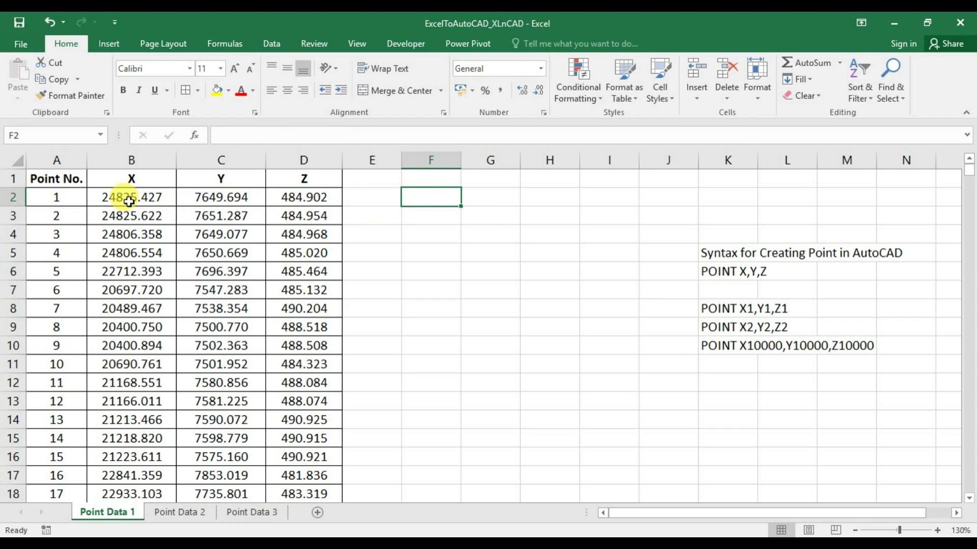
{"action": "left_click_drag", "start_coordinate": [126, 197], "coordinate": [297, 198]}
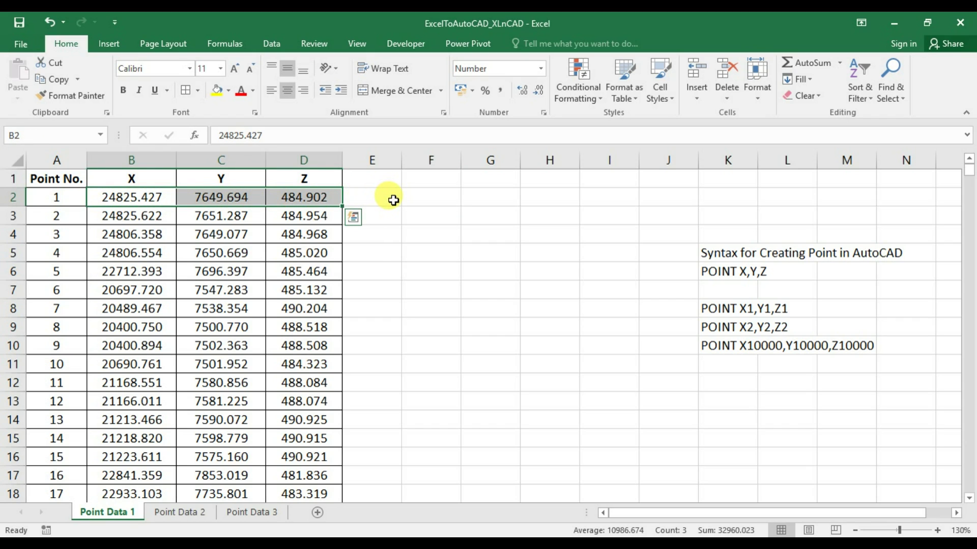
{"action": "left_click_drag", "start_coordinate": [127, 217], "coordinate": [316, 216]}
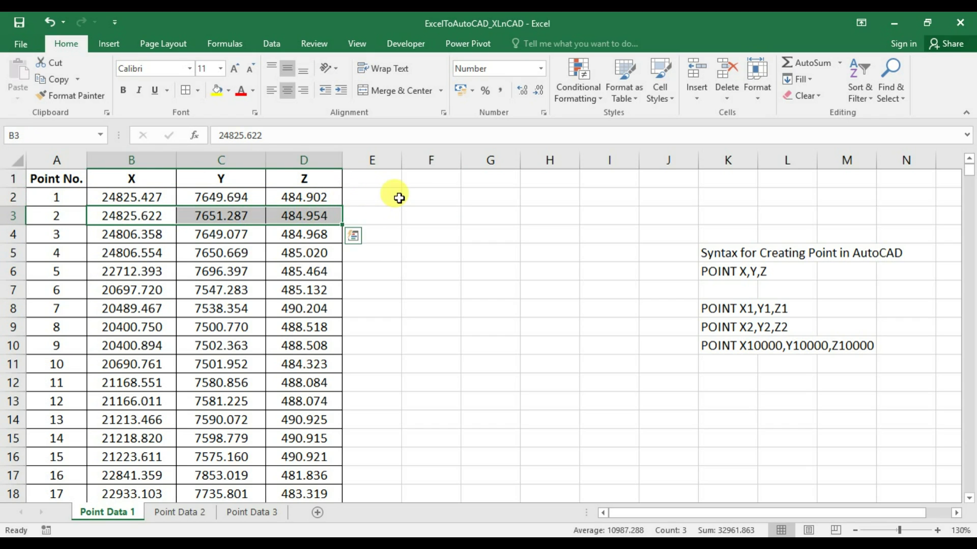
{"action": "left_click", "coordinate": [416, 197]}
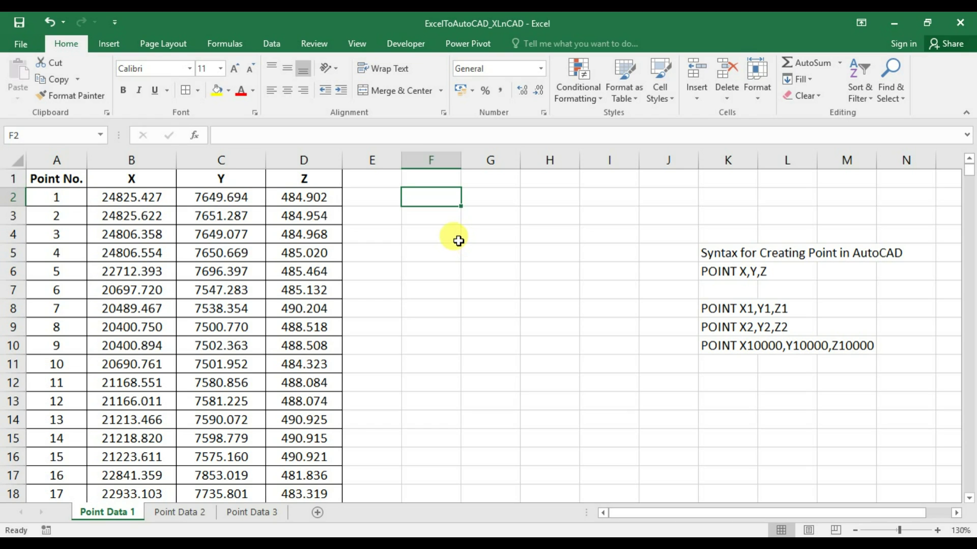
{"action": "type", "text": "=\"POINT"}
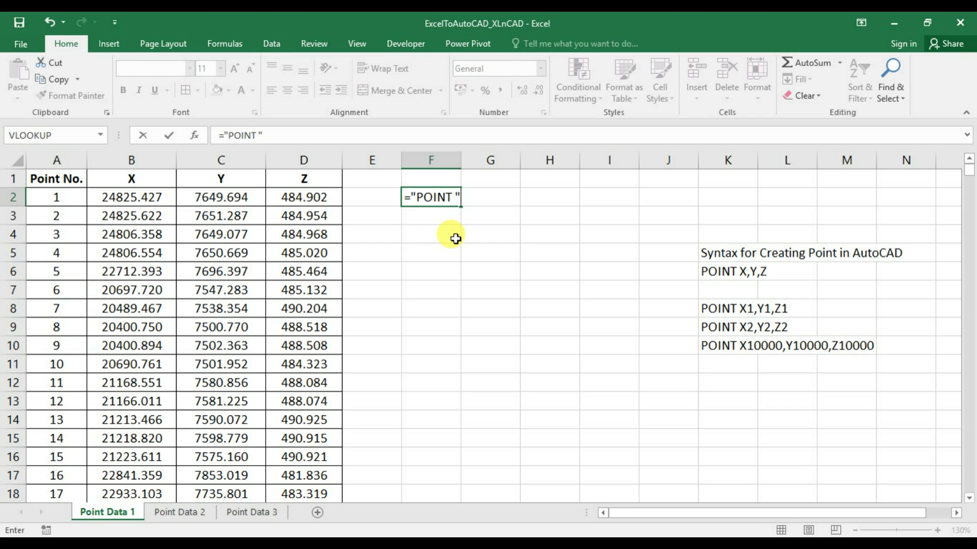
{"action": "type", "text": "CO"}
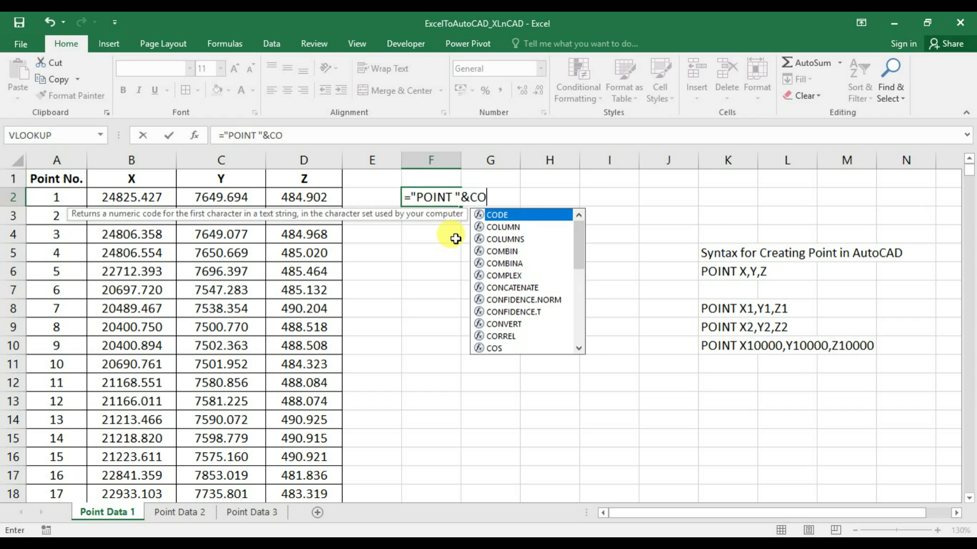
{"action": "type", "text": "NCA"}
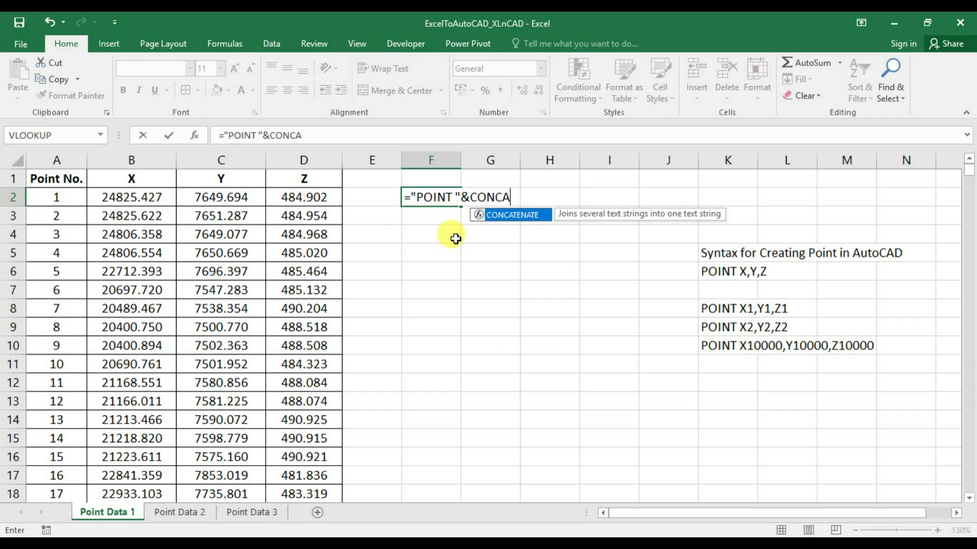
Enter ="POINT "&CONCATENATE(B2,",",C2,",",D2) in F2 using the B2, C2, D2 references.
{"action": "double_click", "coordinate": [524, 215]}
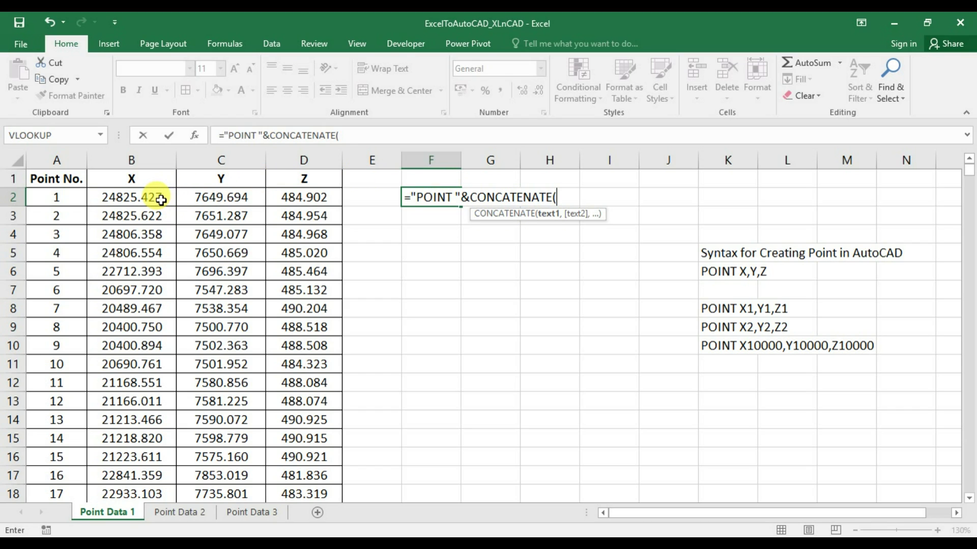
{"action": "left_click", "coordinate": [159, 198]}
{"action": "type", "text": ",\""}
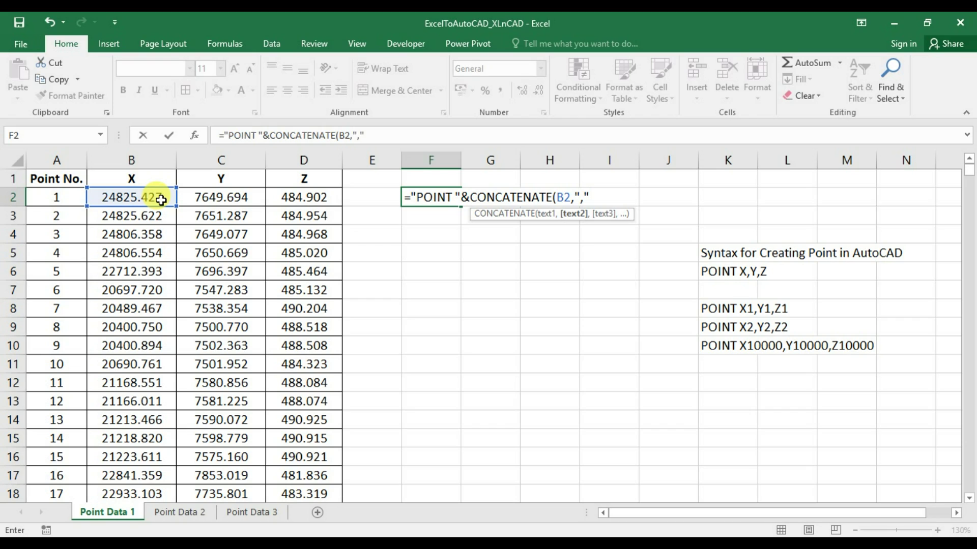
{"action": "type", "text": ","}
{"action": "left_click", "coordinate": [201, 197]}
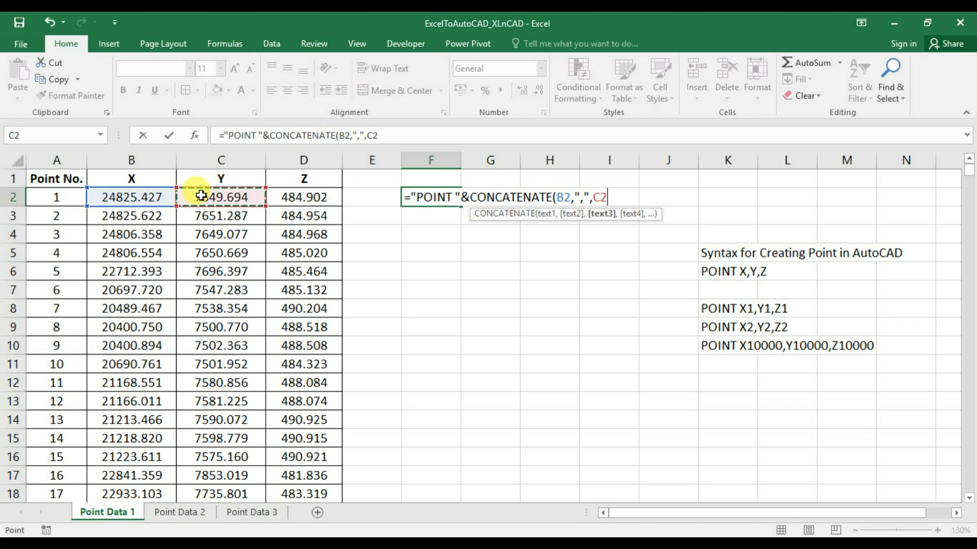
{"action": "type", "text": ",\",\""}
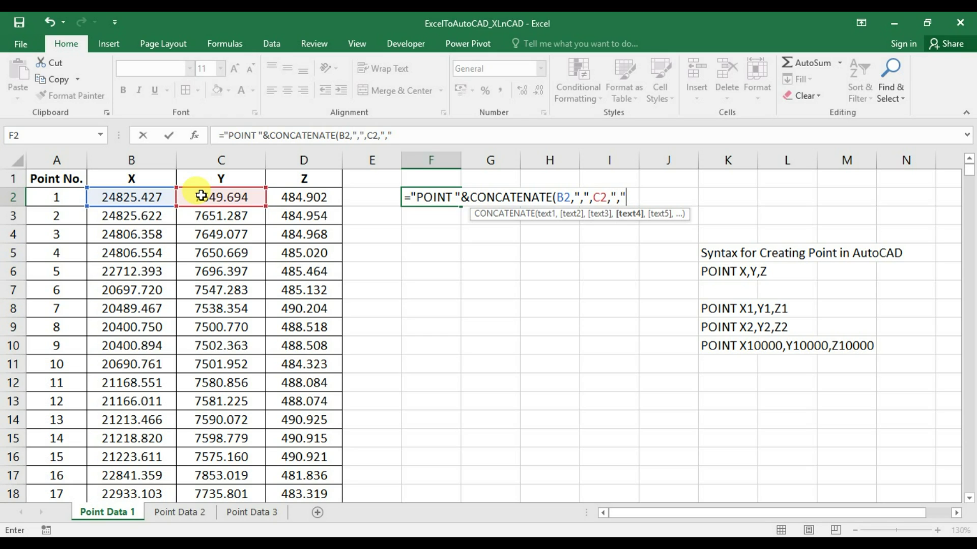
{"action": "type", "text": ","}
{"action": "left_click", "coordinate": [291, 197]}
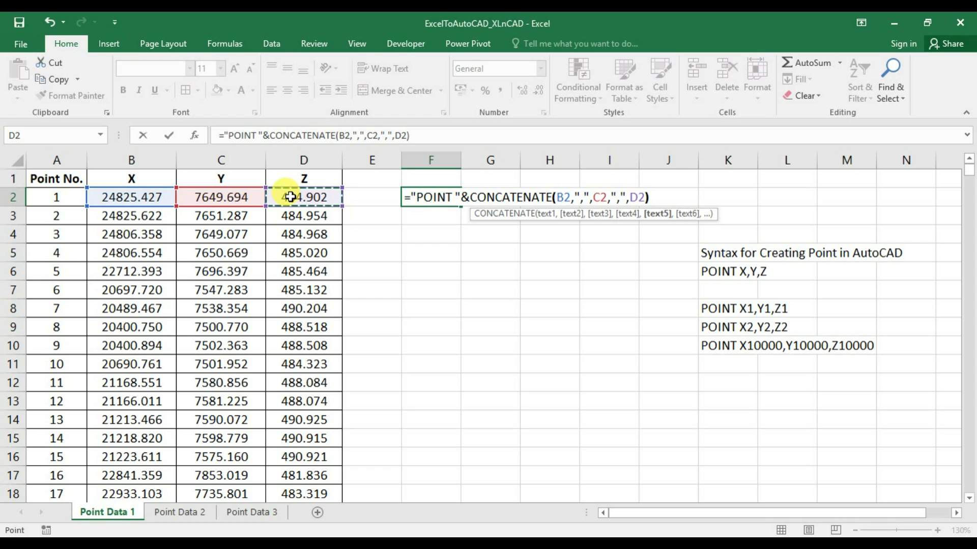
{"action": "key", "text": "Return"}
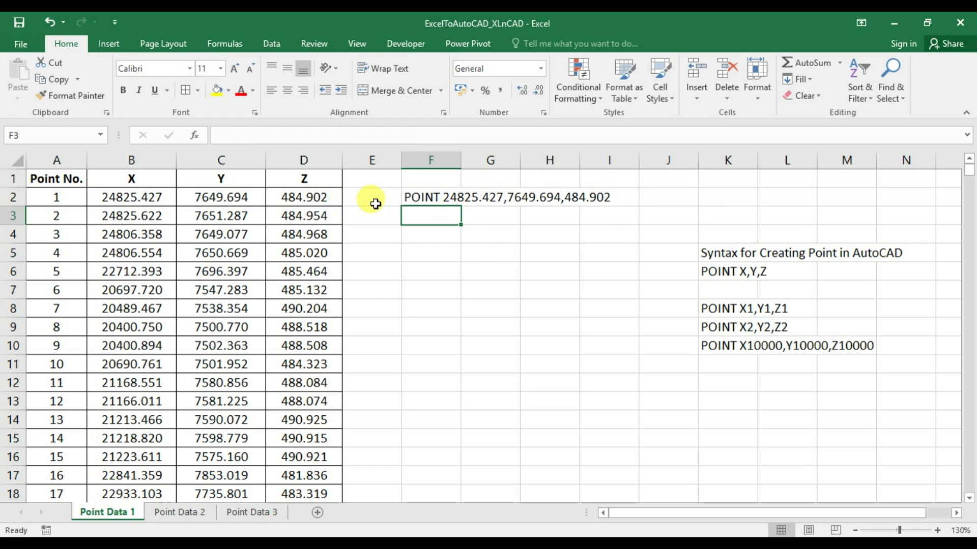
Autofit column F and delete the empty columns H through J.
{"action": "double_click", "coordinate": [462, 160]}
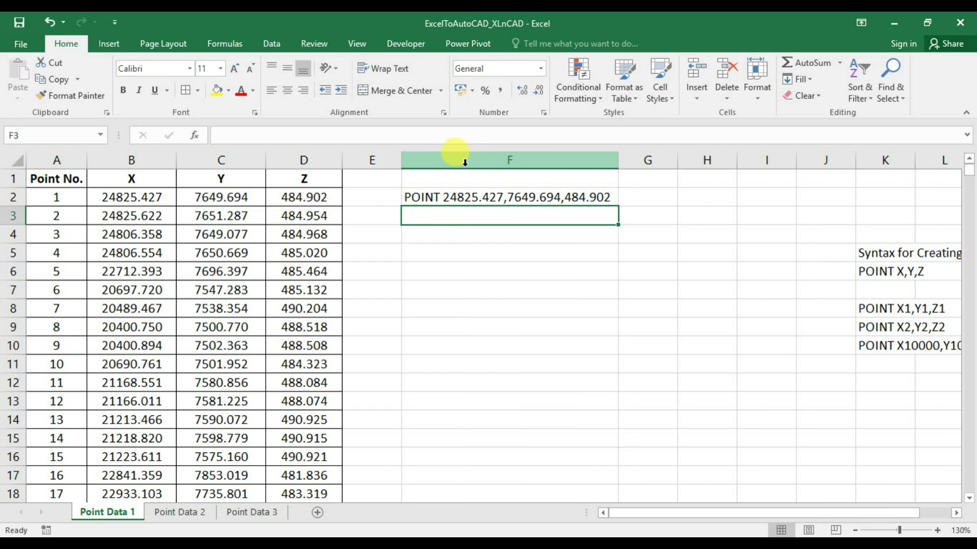
{"action": "left_click_drag", "start_coordinate": [823, 160], "coordinate": [708, 161]}
{"action": "right_click", "coordinate": [708, 161]}
{"action": "left_click", "coordinate": [741, 277]}
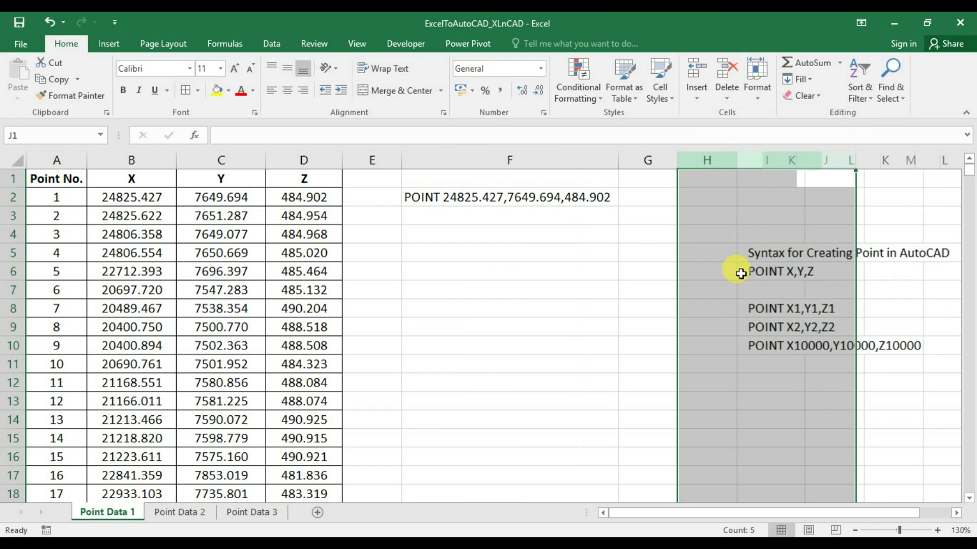
Bold the syntax heading and POINT X,Y,Z lines in H5:H6.
{"action": "left_click", "coordinate": [709, 254]}
{"action": "left_click_drag", "start_coordinate": [708, 255], "coordinate": [705, 270]}
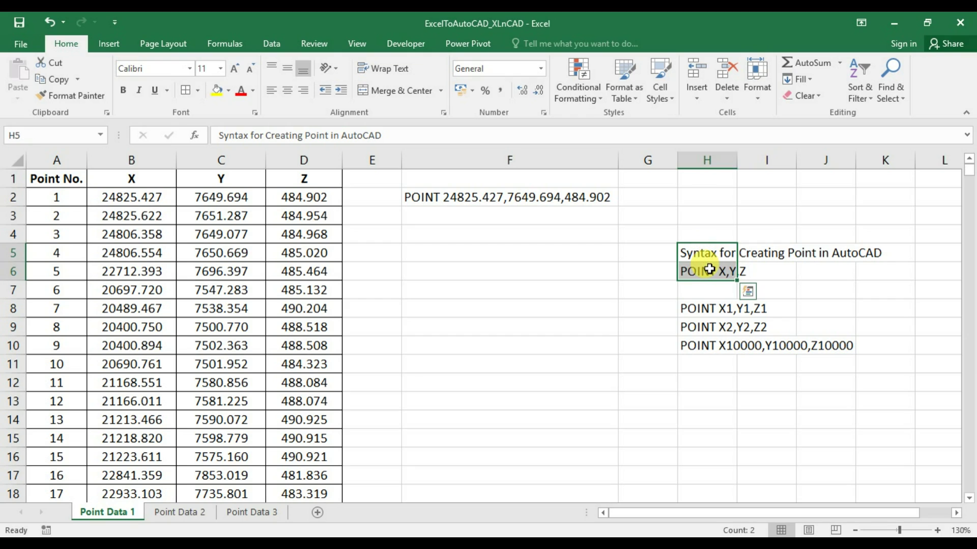
{"action": "key", "text": "ctrl+b"}
{"action": "left_click", "coordinate": [517, 194]}
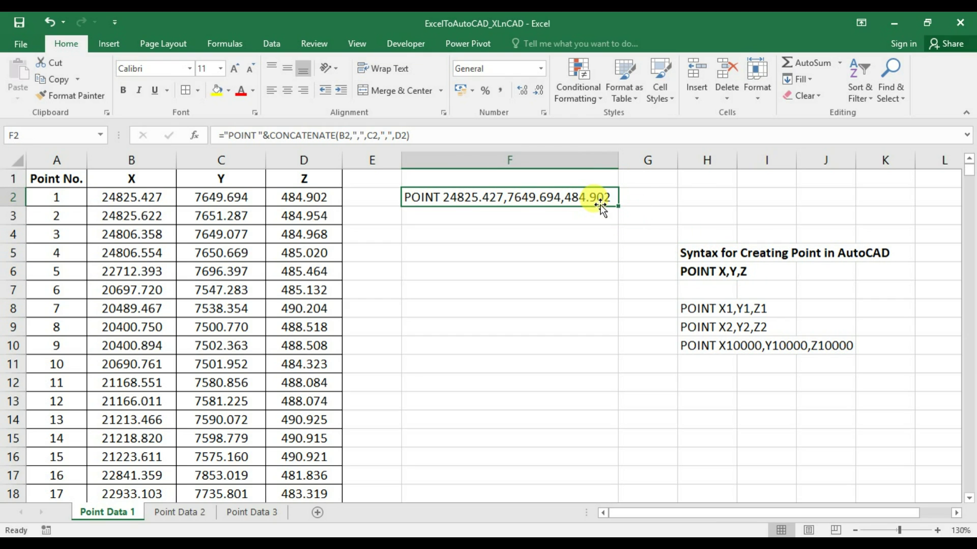
Fill the POINT formula from F2 down to row 10632.
{"action": "left_click_drag", "start_coordinate": [619, 208], "coordinate": [616, 494]}
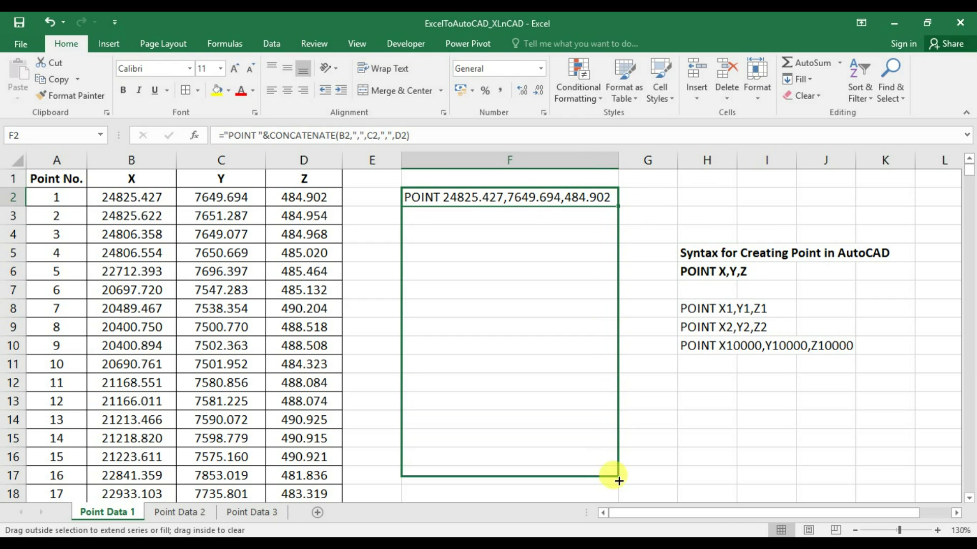
{"action": "scroll", "coordinate": [549, 358], "scroll_direction": "down", "scroll_amount": 4}
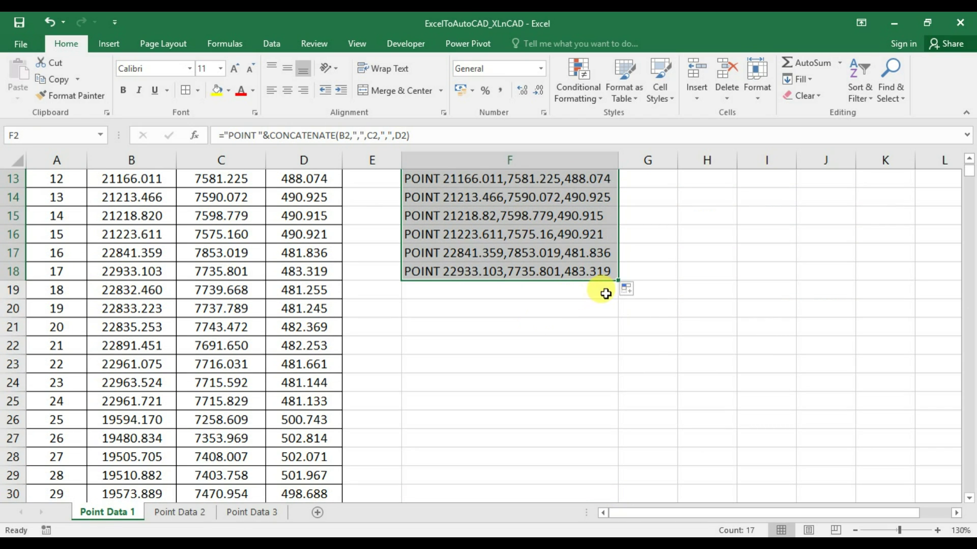
{"action": "left_click_drag", "start_coordinate": [618, 280], "coordinate": [600, 481]}
{"action": "left_click", "coordinate": [585, 473]}
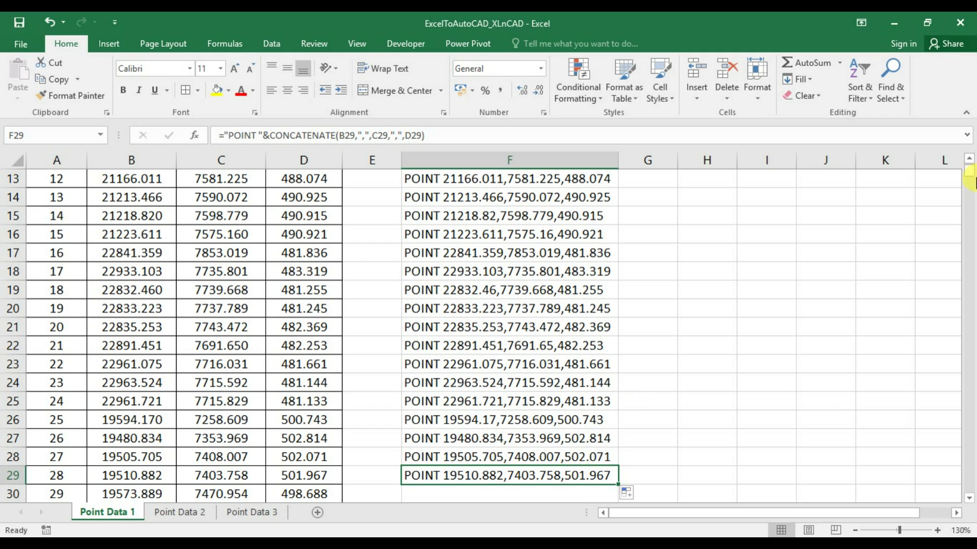
{"action": "left_click_drag", "start_coordinate": [969, 172], "coordinate": [971, 495]}
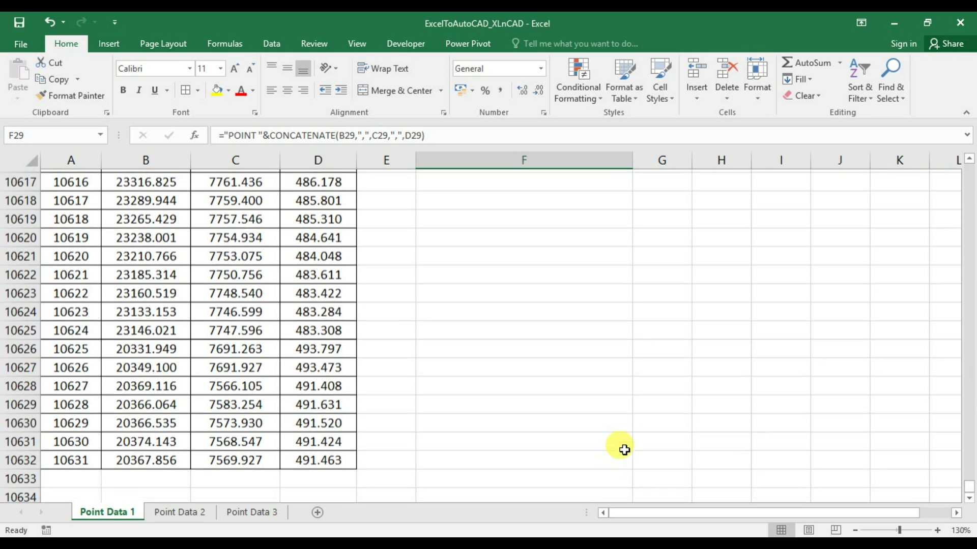
{"action": "scroll", "coordinate": [565, 427], "scroll_direction": "down", "scroll_amount": 2}
{"action": "left_click", "coordinate": [504, 383], "text": "shift"}
{"action": "key", "text": "ctrl+d"}
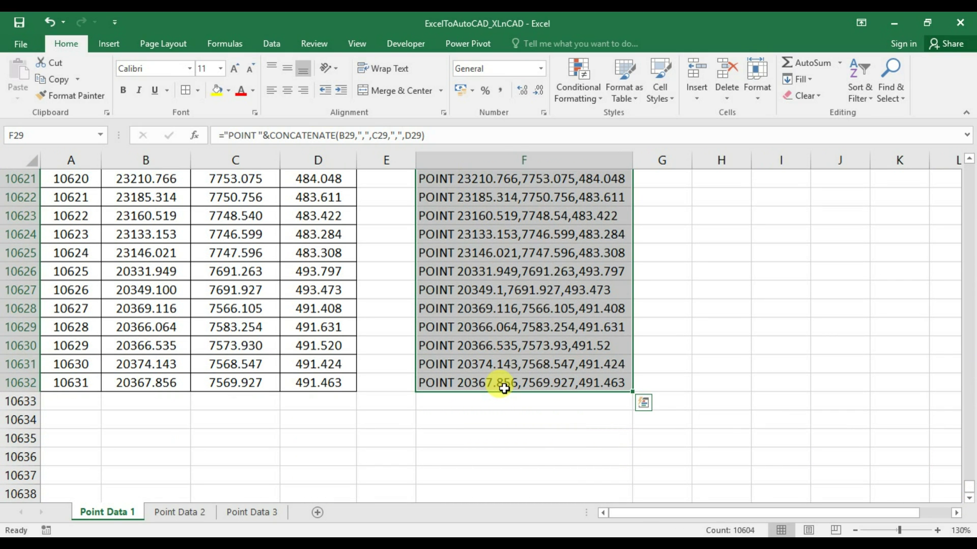
{"action": "left_click", "coordinate": [535, 343]}
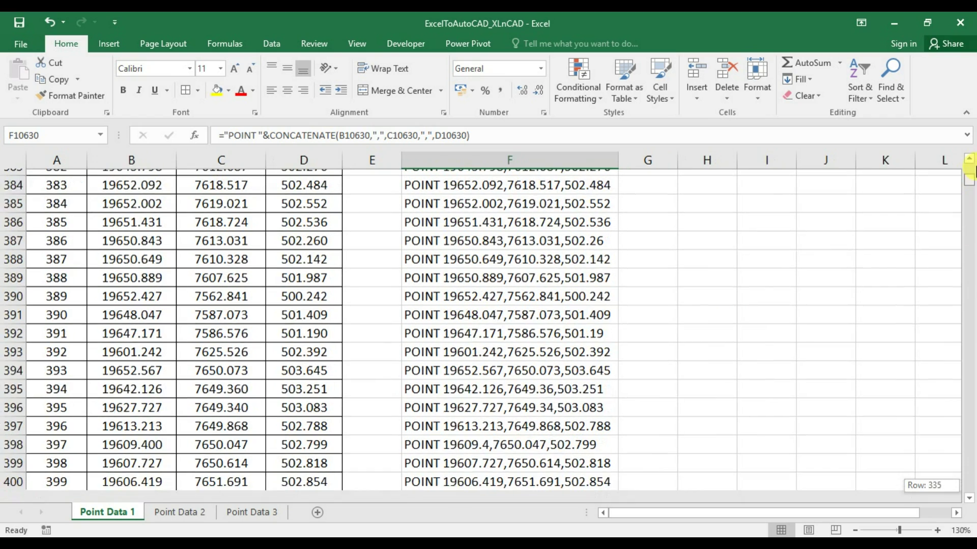
{"action": "left_click_drag", "start_coordinate": [972, 492], "coordinate": [968, 171]}
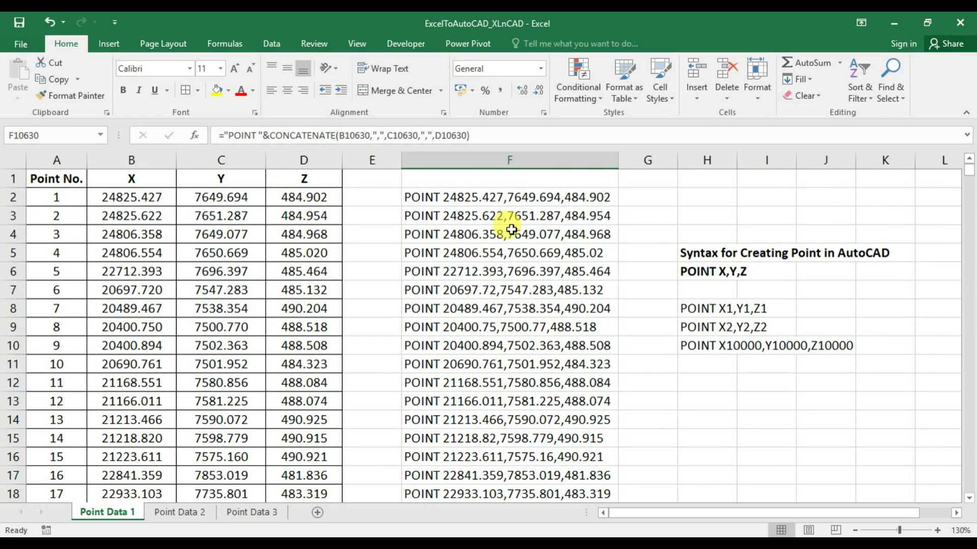
Copy the POINT commands in F2:F10632 and switch to AutoCAD.
{"action": "left_click", "coordinate": [544, 200]}
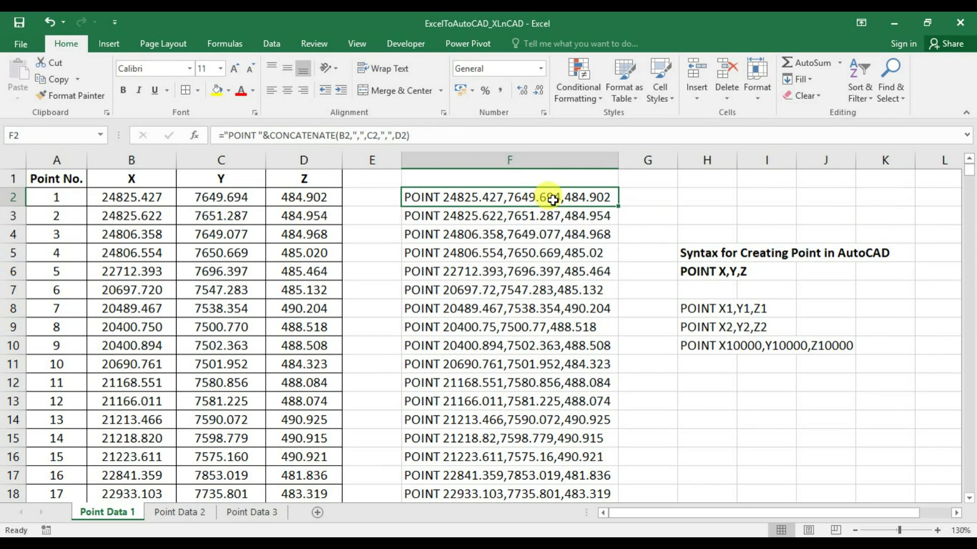
{"action": "left_click_drag", "start_coordinate": [970, 174], "coordinate": [966, 497]}
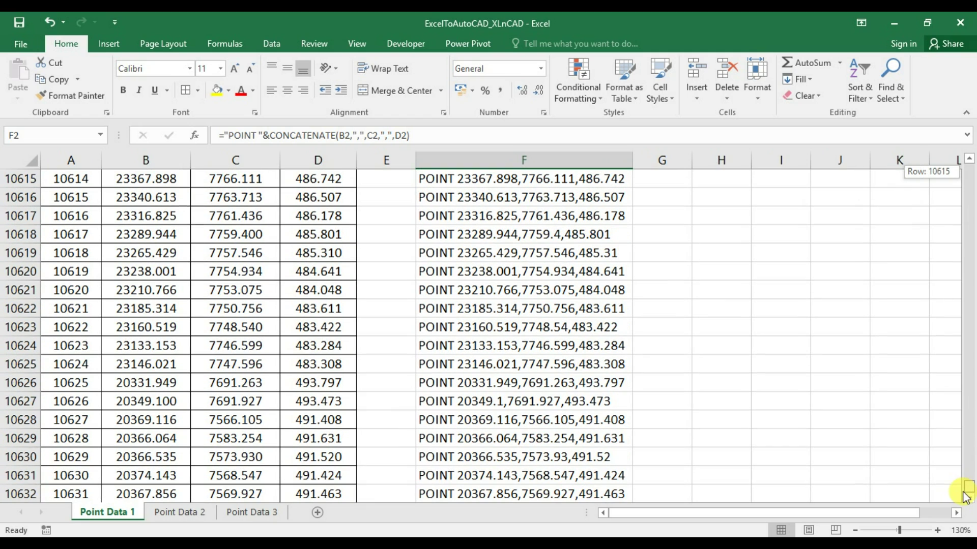
{"action": "scroll", "coordinate": [595, 404], "scroll_direction": "down", "scroll_amount": 2}
{"action": "left_click", "coordinate": [562, 381], "text": "shift"}
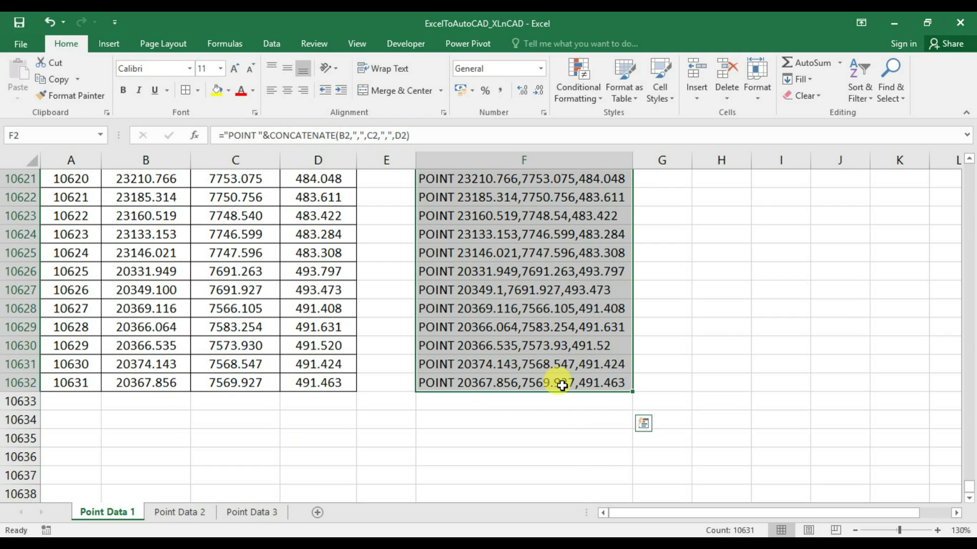
{"action": "right_click", "coordinate": [562, 380]}
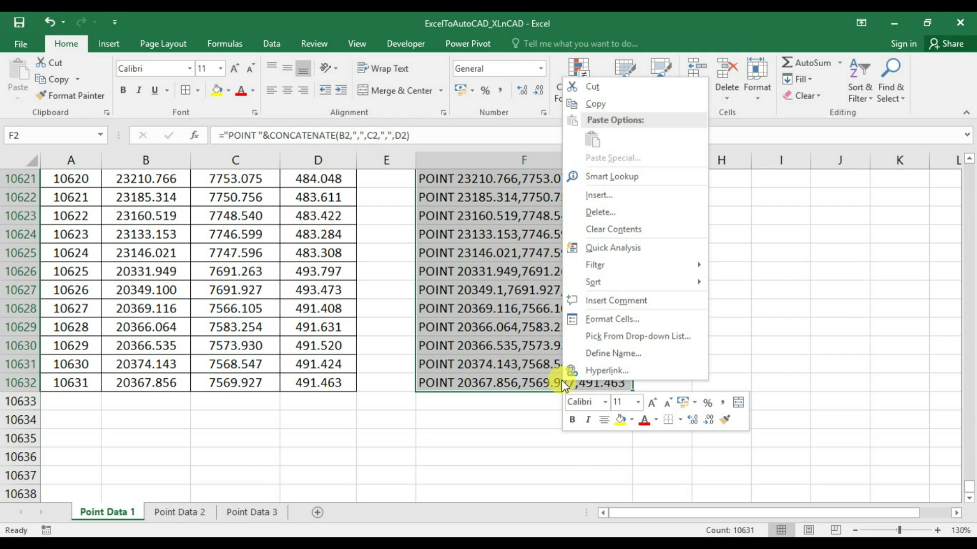
{"action": "left_click", "coordinate": [625, 103]}
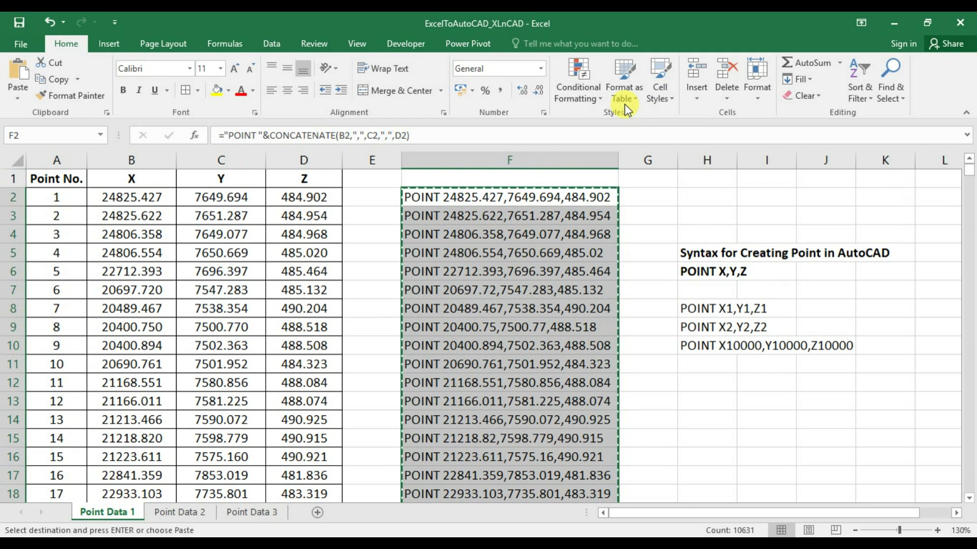
{"action": "left_click", "coordinate": [313, 543]}
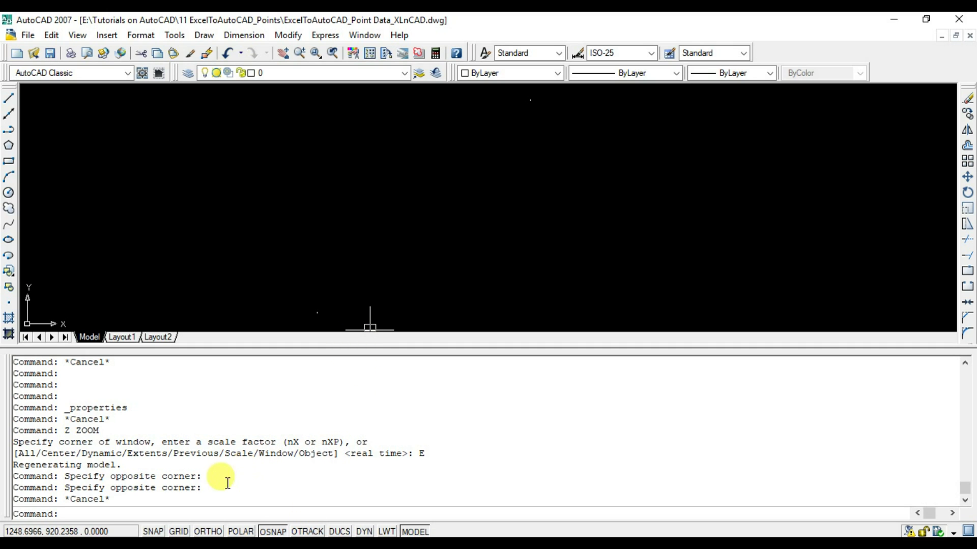
Paste the copied POINT commands into the command line, check the history, and shrink it.
{"action": "right_click", "coordinate": [202, 511]}
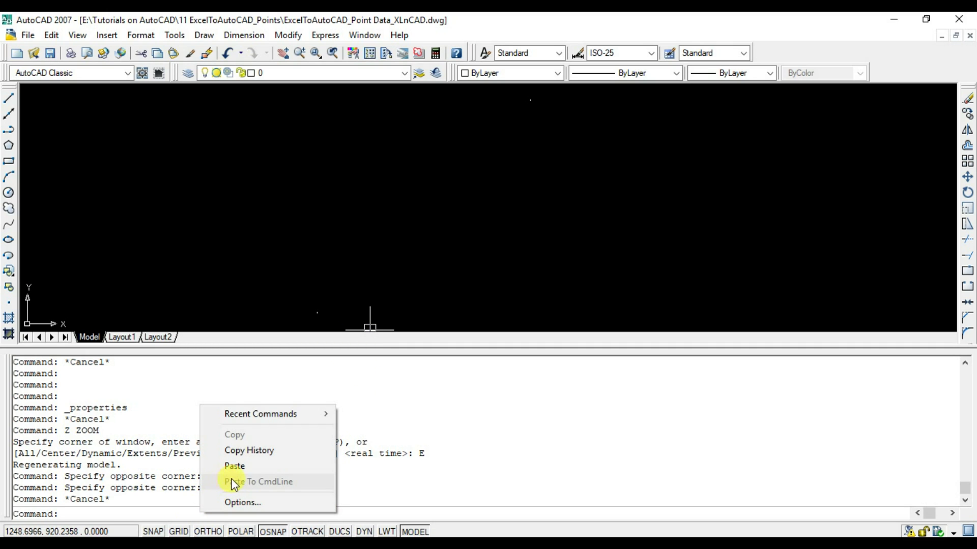
{"action": "left_click", "coordinate": [318, 467]}
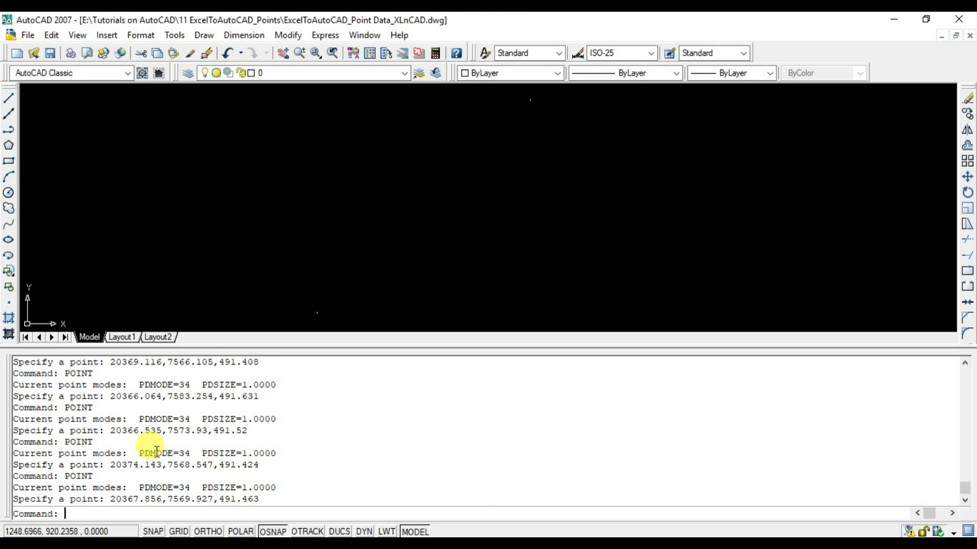
{"action": "scroll", "coordinate": [143, 436], "scroll_direction": "up", "scroll_amount": 2}
{"action": "scroll", "coordinate": [135, 410], "scroll_direction": "up", "scroll_amount": 1}
{"action": "scroll", "coordinate": [111, 407], "scroll_direction": "up", "scroll_amount": 1}
{"action": "left_click_drag", "start_coordinate": [112, 407], "coordinate": [258, 408]}
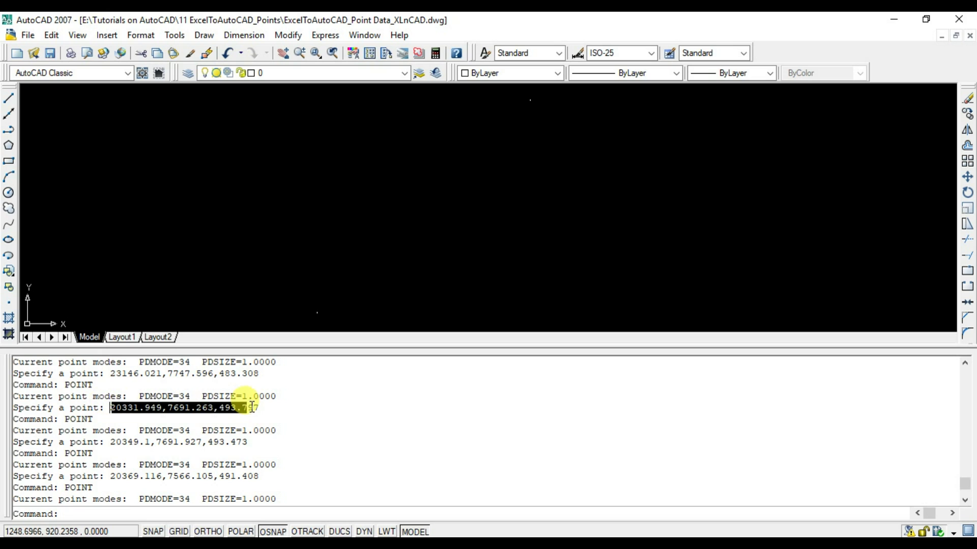
{"action": "scroll", "coordinate": [965, 483], "scroll_direction": "up", "scroll_amount": 2}
{"action": "left_click_drag", "start_coordinate": [965, 483], "coordinate": [966, 378]}
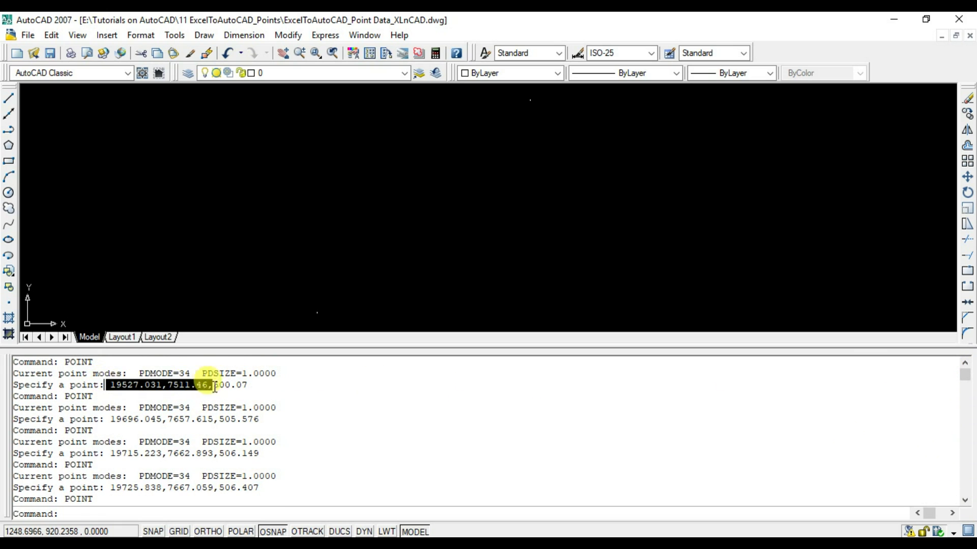
{"action": "left_click_drag", "start_coordinate": [106, 385], "coordinate": [249, 385]}
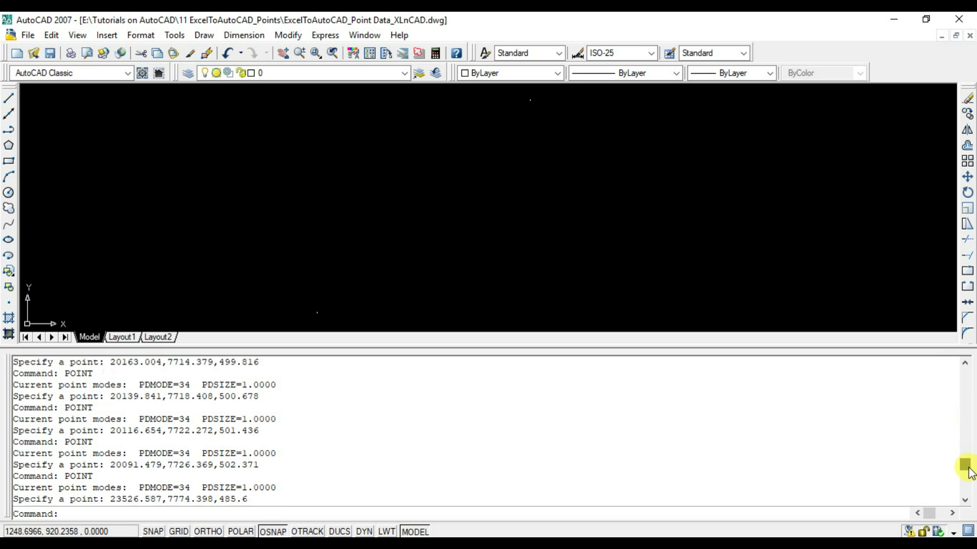
{"action": "left_click_drag", "start_coordinate": [963, 380], "coordinate": [965, 491]}
{"action": "mouse_move", "coordinate": [458, 343]}
{"action": "left_mouse_down"}
{"action": "mouse_move", "coordinate": [449, 466]}
{"action": "mouse_move", "coordinate": [416, 459]}
{"action": "left_mouse_up"}
{"action": "type", "text": "z"}
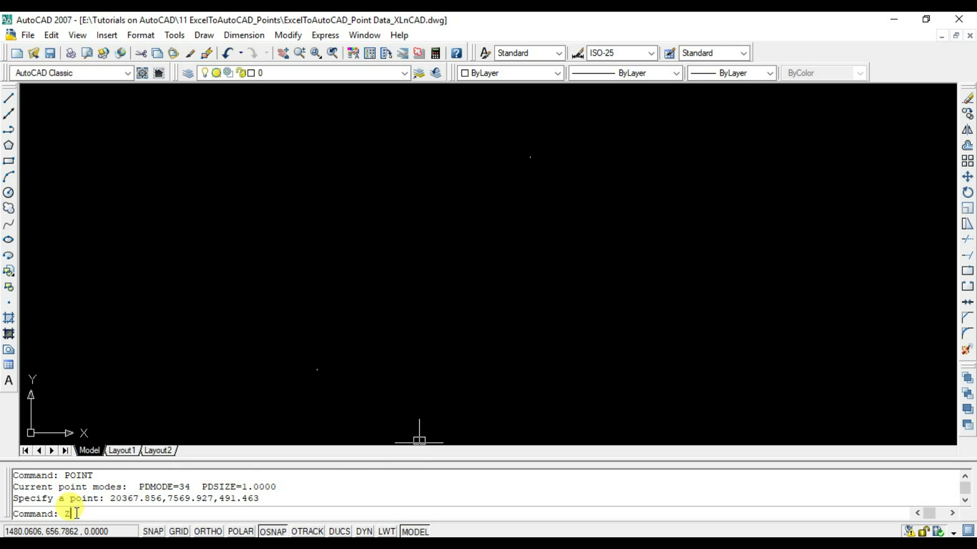
Zoom to extents with Z, E and pan toward the survey point corridor.
{"action": "key", "text": "Return"}
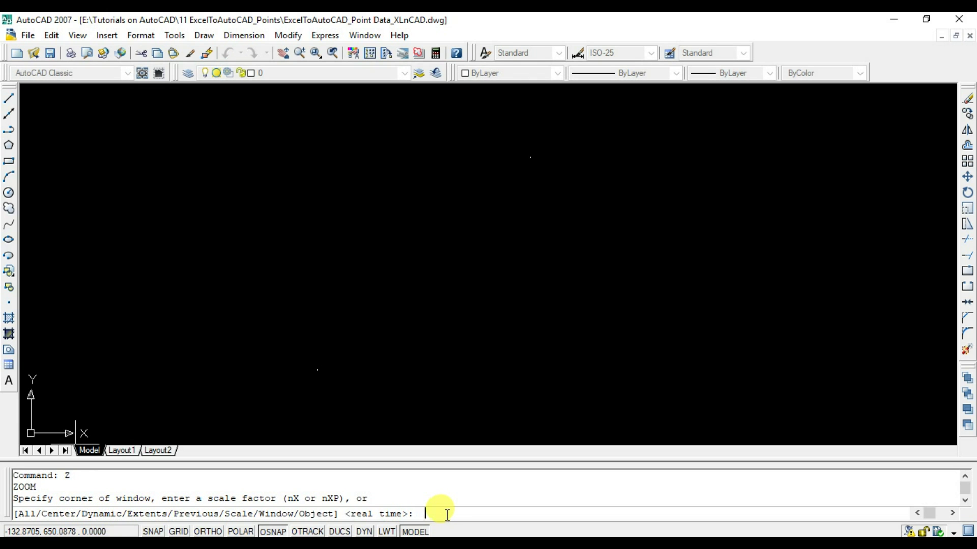
{"action": "type", "text": "E"}
{"action": "key", "text": "Return"}
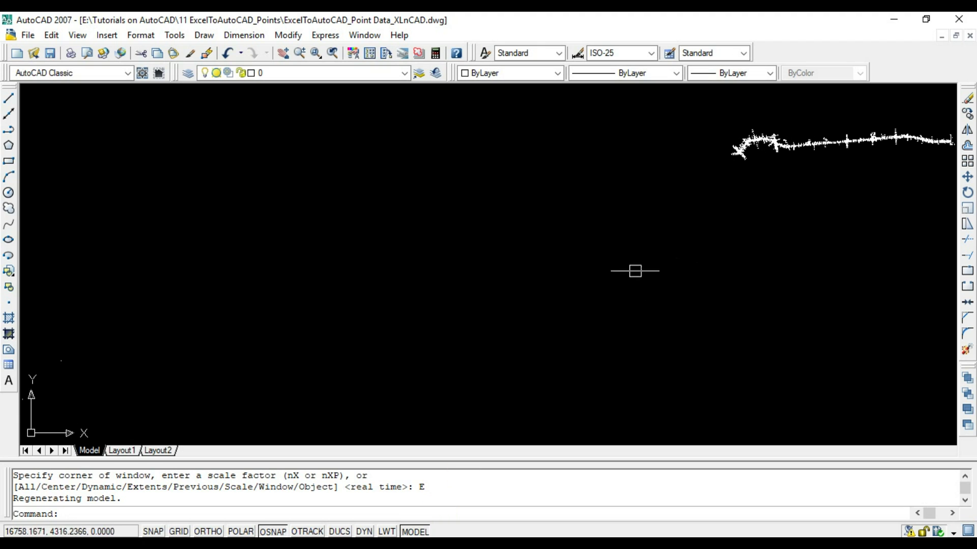
{"action": "mouse_move", "coordinate": [775, 204]}
{"action": "middle_mouse_down"}
{"action": "mouse_move", "coordinate": [737, 209]}
{"action": "mouse_move", "coordinate": [453, 174]}
{"action": "middle_mouse_up"}
{"action": "scroll", "coordinate": [349, 207], "scroll_direction": "up", "scroll_amount": 2}
{"action": "scroll", "coordinate": [283, 196], "scroll_direction": "up", "scroll_amount": 3}
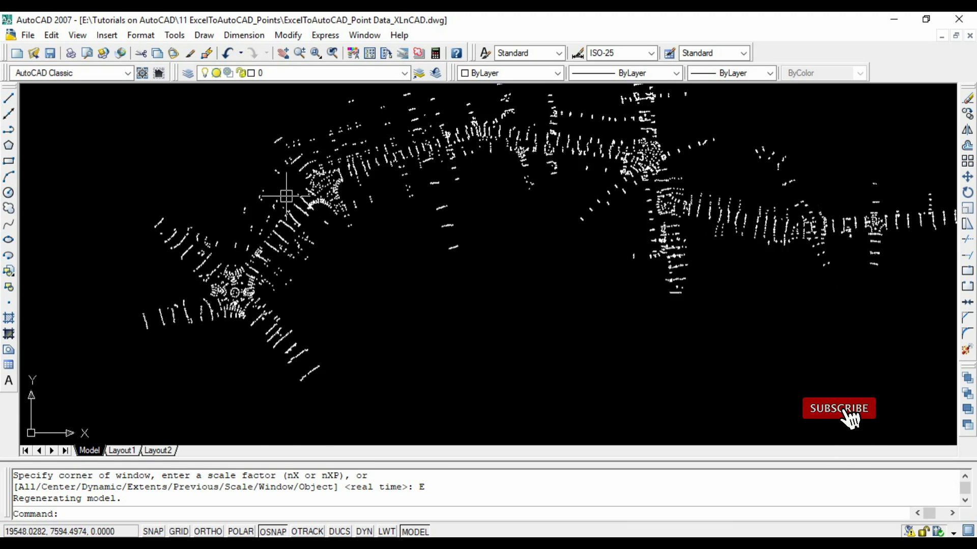
{"action": "scroll", "coordinate": [181, 315], "scroll_direction": "up", "scroll_amount": 3}
{"action": "scroll", "coordinate": [284, 252], "scroll_direction": "down", "scroll_amount": 2}
{"action": "scroll", "coordinate": [255, 273], "scroll_direction": "down", "scroll_amount": 2}
{"action": "scroll", "coordinate": [266, 273], "scroll_direction": "down", "scroll_amount": 3}
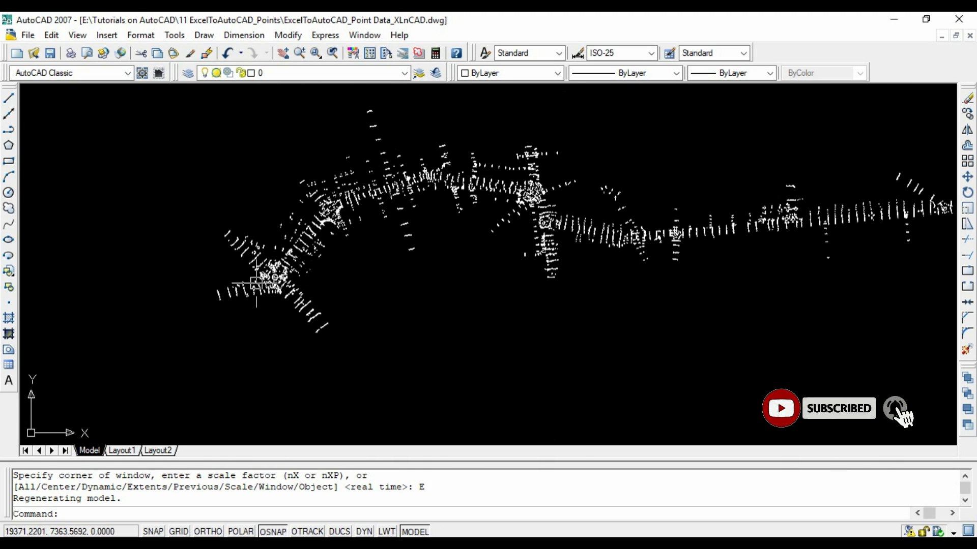
{"action": "scroll", "coordinate": [458, 231], "scroll_direction": "up", "scroll_amount": 2}
{"action": "scroll", "coordinate": [414, 234], "scroll_direction": "up", "scroll_amount": 2}
{"action": "scroll", "coordinate": [427, 206], "scroll_direction": "up", "scroll_amount": 2}
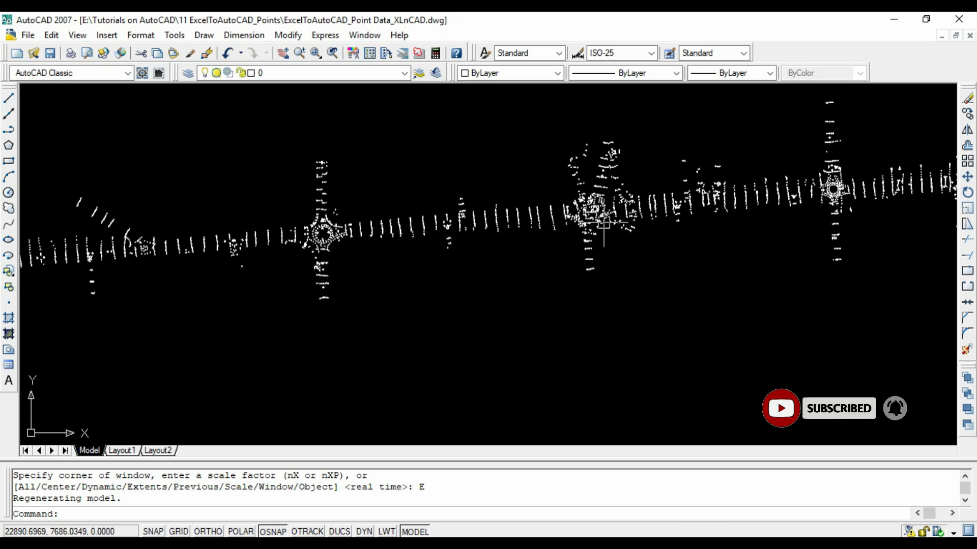
{"action": "scroll", "coordinate": [449, 168], "scroll_direction": "up", "scroll_amount": 3}
{"action": "scroll", "coordinate": [343, 218], "scroll_direction": "up", "scroll_amount": 2}
{"action": "scroll", "coordinate": [343, 283], "scroll_direction": "up", "scroll_amount": 2}
{"action": "scroll", "coordinate": [246, 201], "scroll_direction": "down", "scroll_amount": 5}
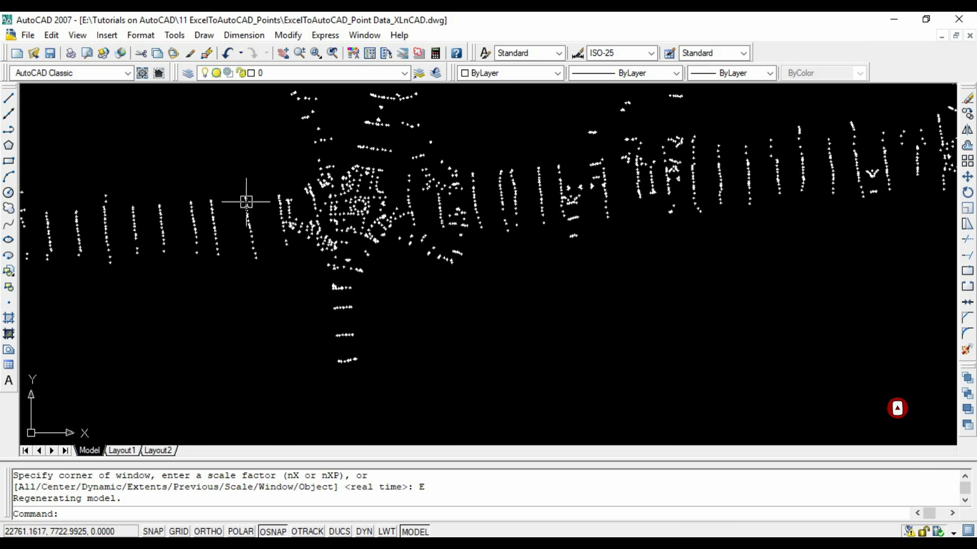
{"action": "scroll", "coordinate": [397, 212], "scroll_direction": "down", "scroll_amount": 2}
{"action": "scroll", "coordinate": [506, 212], "scroll_direction": "up", "scroll_amount": 2}
{"action": "scroll", "coordinate": [499, 203], "scroll_direction": "up", "scroll_amount": 2}
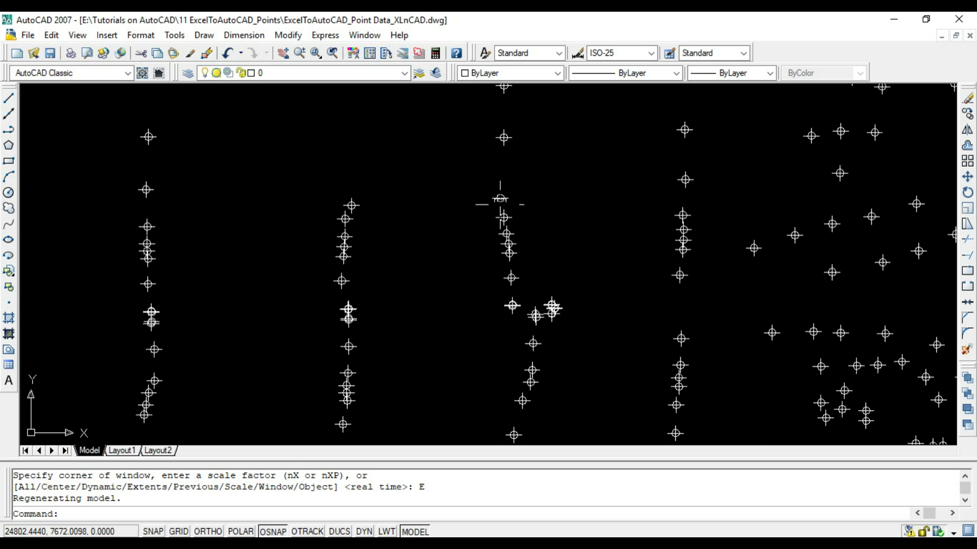
{"action": "scroll", "coordinate": [501, 200], "scroll_direction": "up", "scroll_amount": 2}
{"action": "scroll", "coordinate": [565, 229], "scroll_direction": "down", "scroll_amount": 3}
{"action": "scroll", "coordinate": [679, 219], "scroll_direction": "down", "scroll_amount": 2}
{"action": "scroll", "coordinate": [680, 221], "scroll_direction": "down", "scroll_amount": 2}
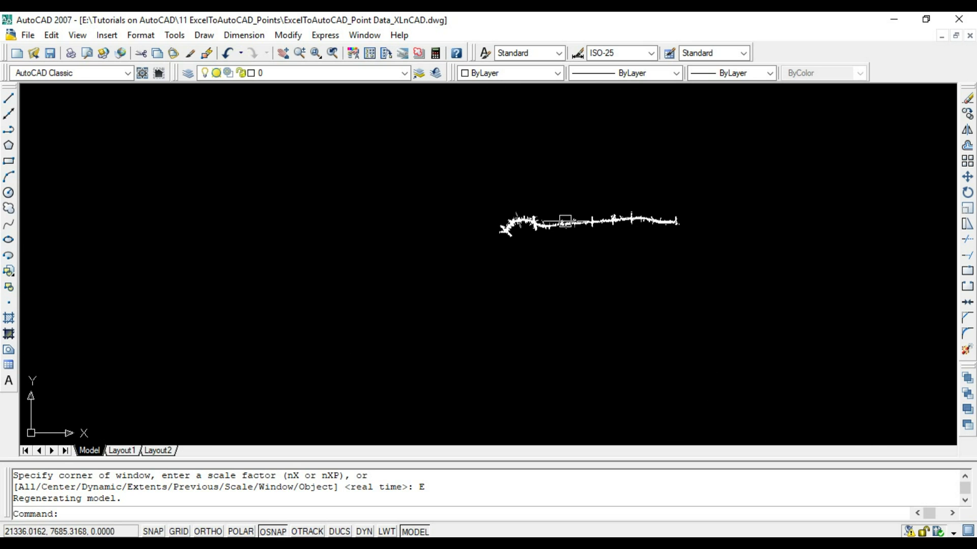
Window-select the survey point strip, confirm Properties lists 10631 points, then return to Excel.
{"action": "left_click", "coordinate": [455, 181]}
{"action": "left_click", "coordinate": [602, 232]}
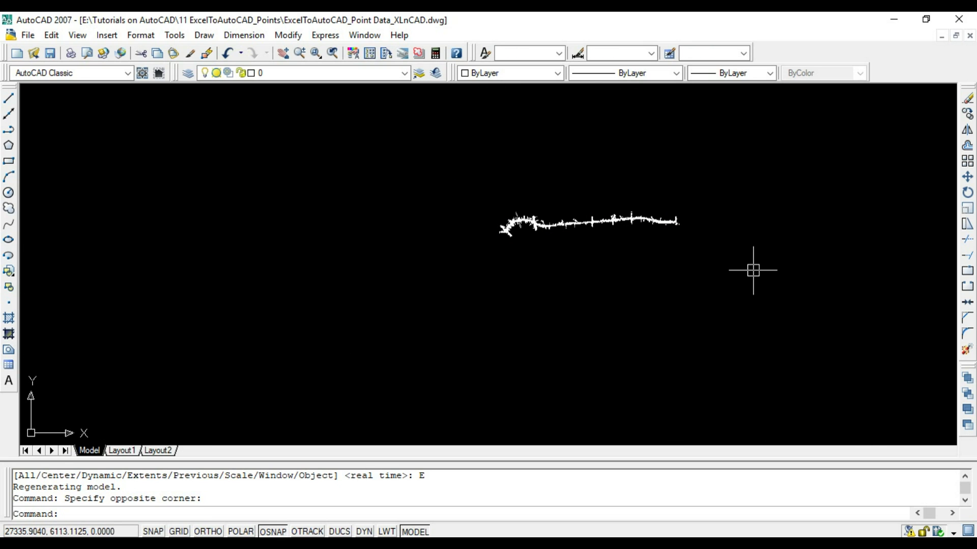
{"action": "right_click", "coordinate": [672, 235]}
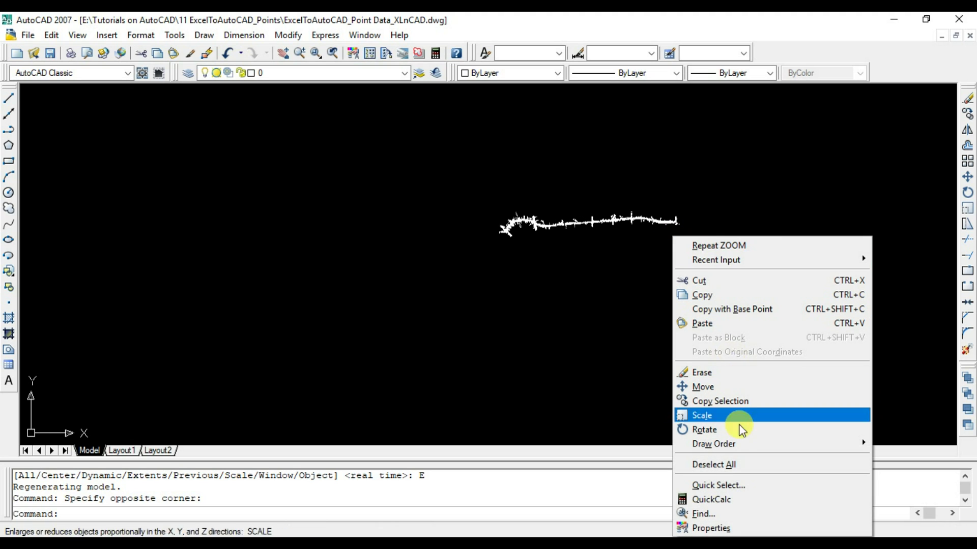
{"action": "left_click", "coordinate": [748, 526]}
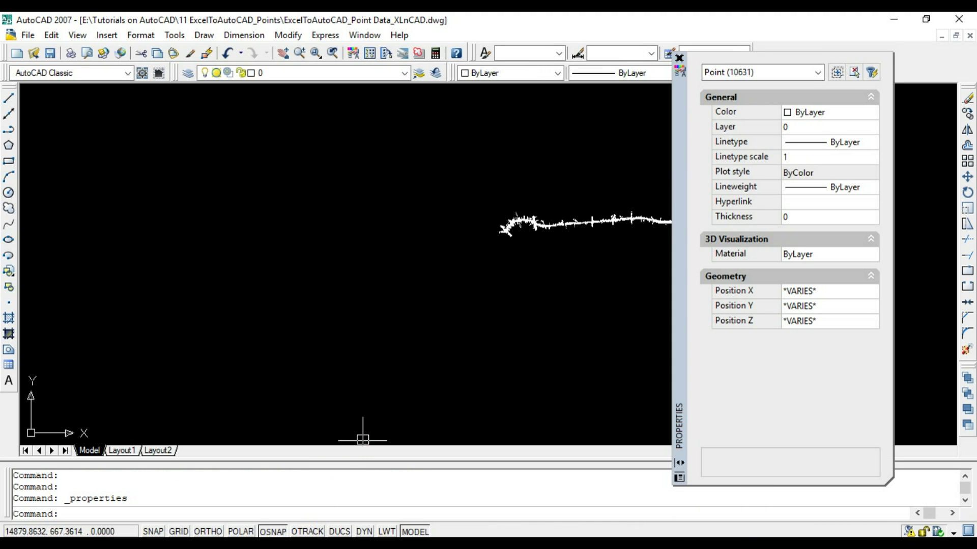
{"action": "key", "text": "alt+Tab"}
Select the column F POINT strings and check the list ends at point 10631.
{"action": "left_click", "coordinate": [60, 229]}
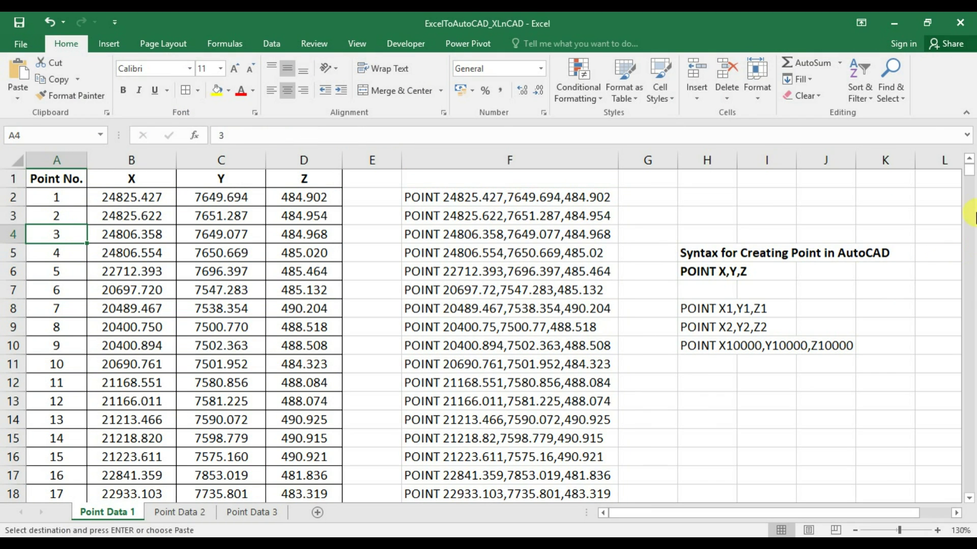
{"action": "left_click_drag", "start_coordinate": [967, 173], "coordinate": [963, 488]}
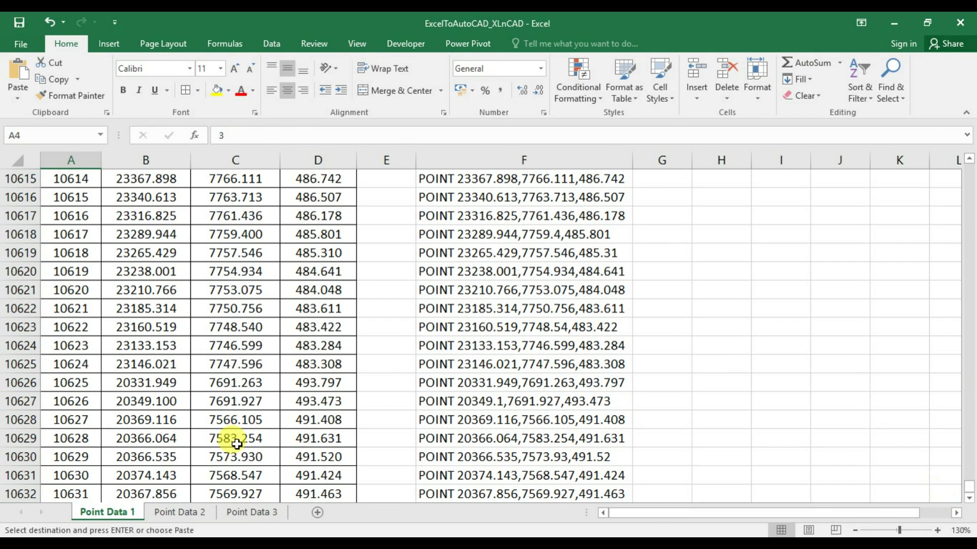
{"action": "scroll", "coordinate": [229, 435], "scroll_direction": "down", "scroll_amount": 3}
{"action": "left_click", "coordinate": [86, 327]}
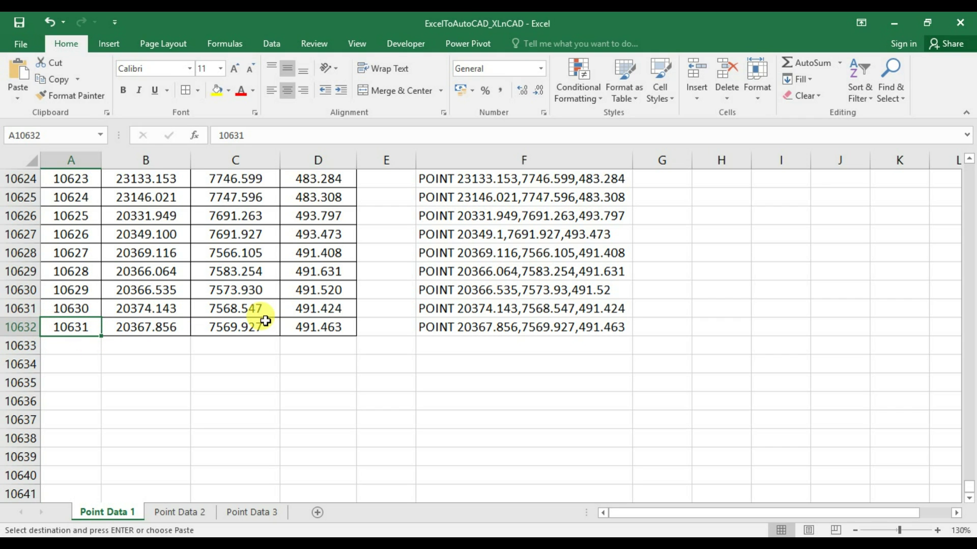
{"action": "left_click_drag", "start_coordinate": [969, 487], "coordinate": [969, 161]}
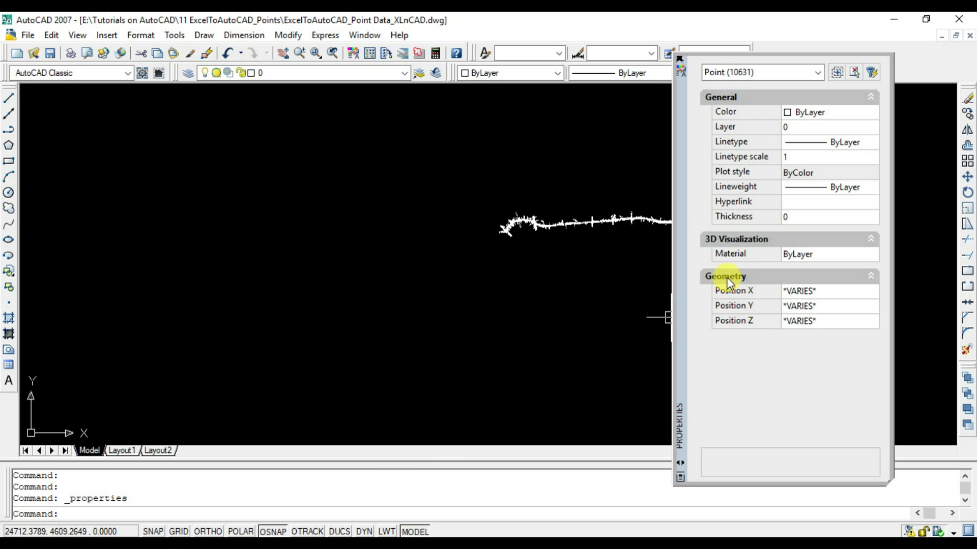
Close the Properties palette and zoom to the drawing extents.
{"action": "left_click", "coordinate": [680, 58]}
{"action": "scroll", "coordinate": [612, 187], "scroll_direction": "up", "scroll_amount": 3}
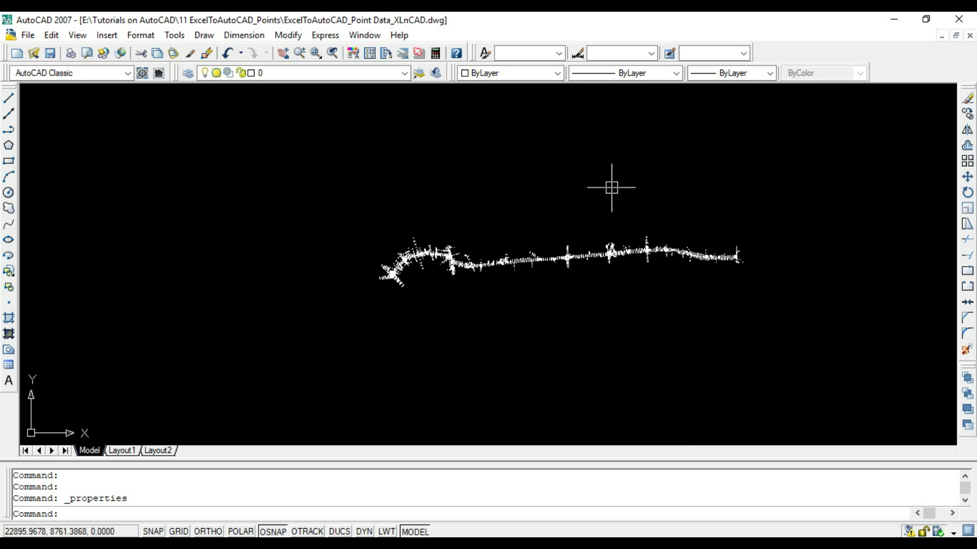
{"action": "type", "text": "Z"}
{"action": "key", "text": "Return"}
{"action": "type", "text": "e"}
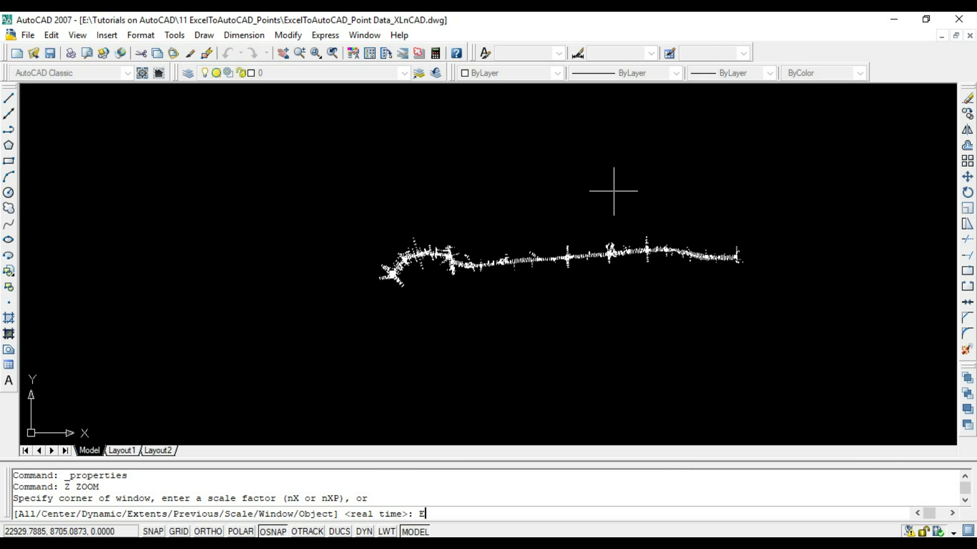
{"action": "key", "text": "Return"}
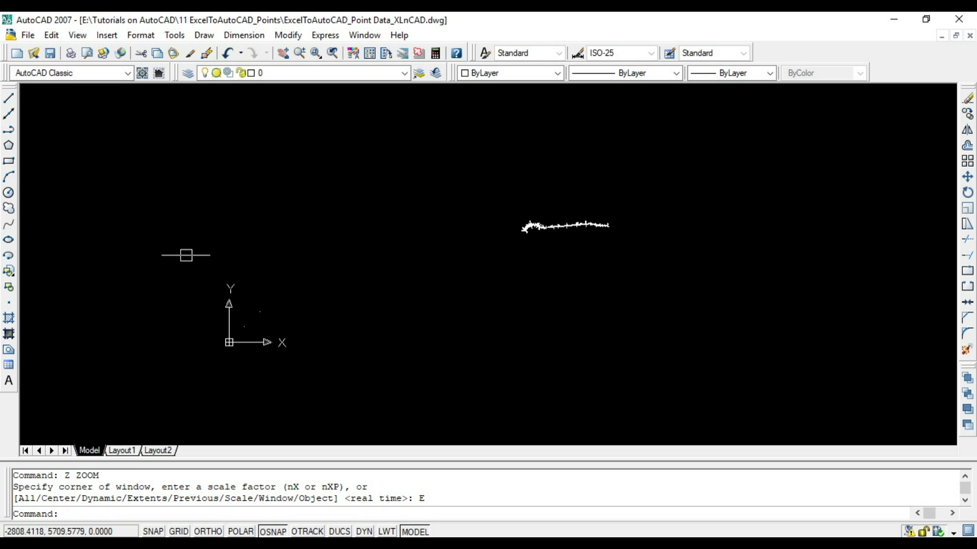
Erase the two stray points near the UCS origin, then zoom extents again.
{"action": "left_click", "coordinate": [186, 255]}
{"action": "left_click", "coordinate": [318, 355]}
{"action": "right_click", "coordinate": [332, 309]}
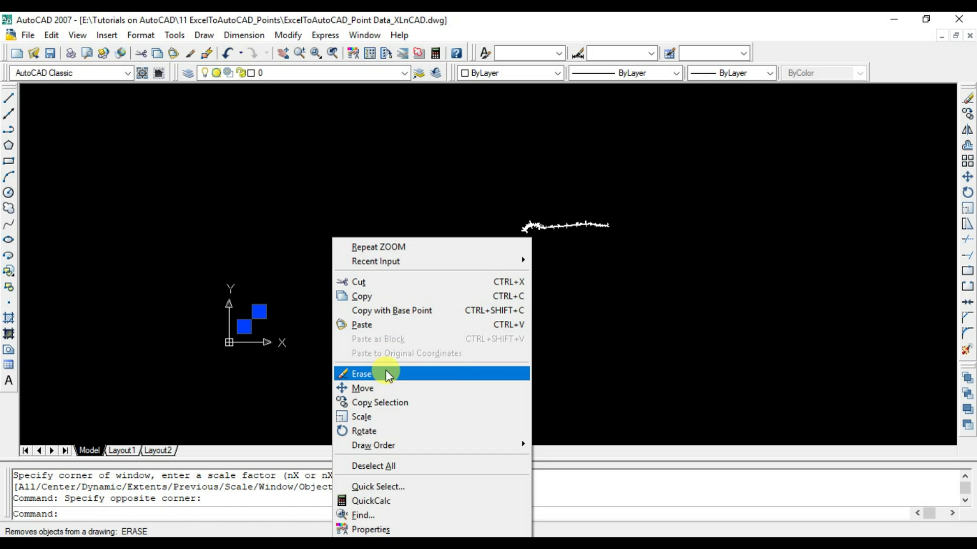
{"action": "left_click", "coordinate": [385, 372]}
{"action": "key", "text": "Escape"}
{"action": "key", "text": "Return"}
{"action": "type", "text": "e"}
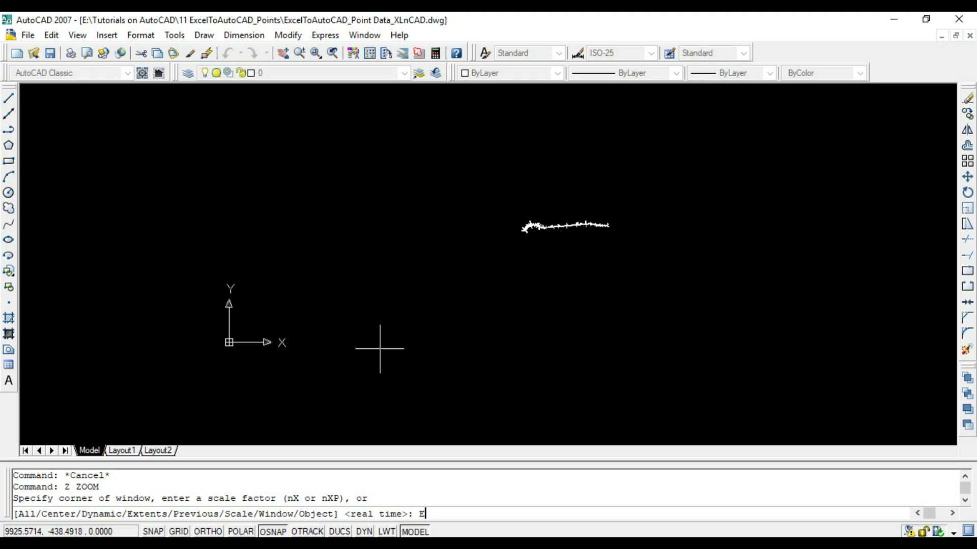
{"action": "key", "text": "Return"}
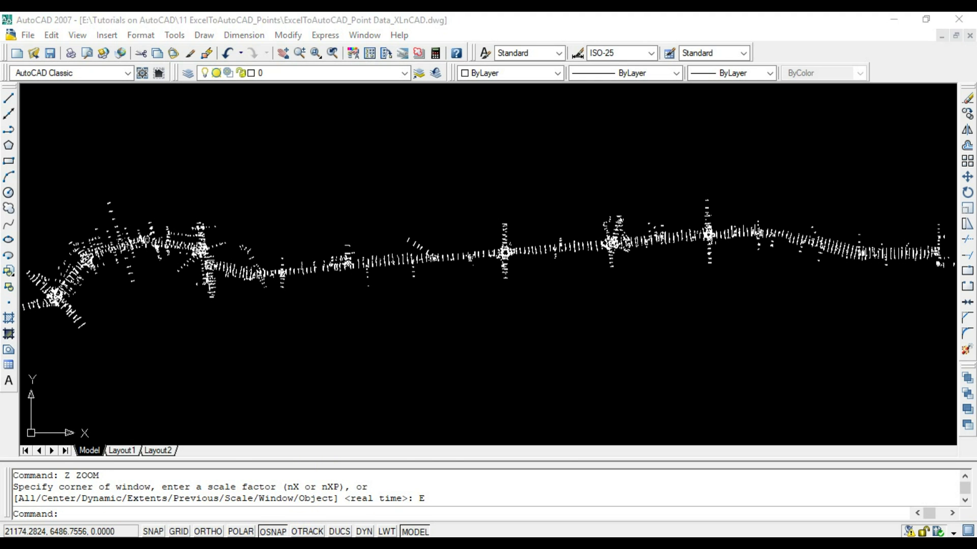
Enter 'using Concatenate Function' as the heading in cell F1.
{"action": "key", "text": "alt+Tab"}
{"action": "left_click", "coordinate": [457, 170]}
{"action": "type", "text": "usin"}
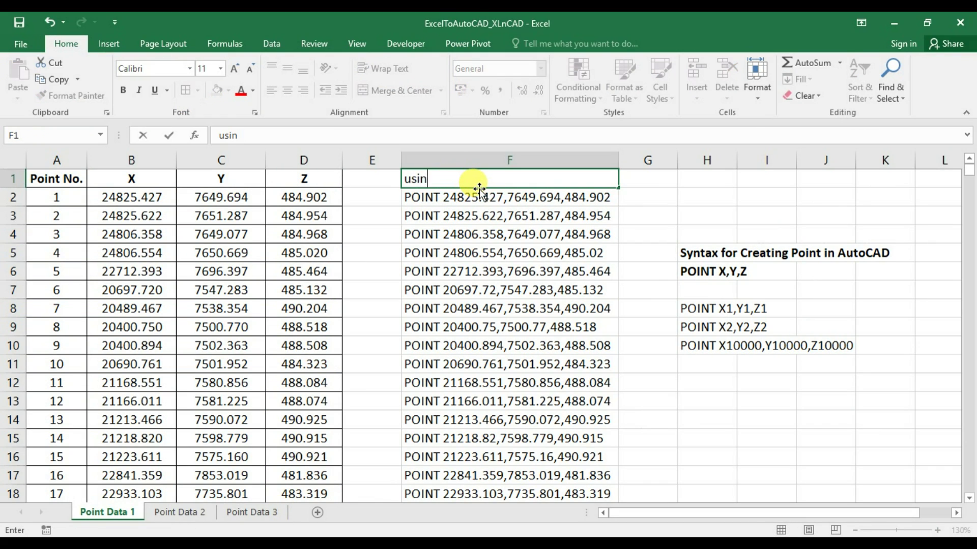
{"action": "type", "text": "g Concatenate Funct"}
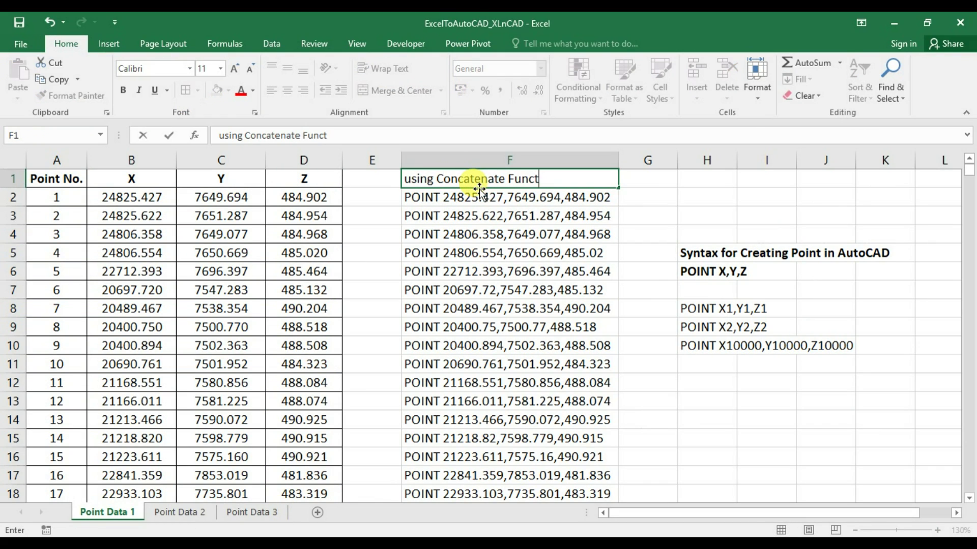
{"action": "type", "text": "ion"}
{"action": "key", "text": "Return"}
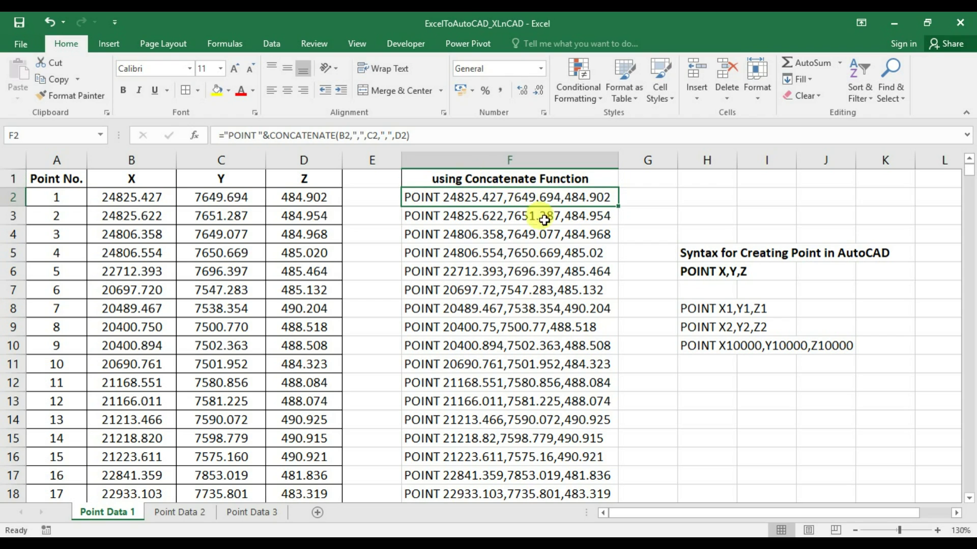
On Point Data 2, head column F 'using & Operator' and widen the column.
{"action": "left_click", "coordinate": [203, 513]}
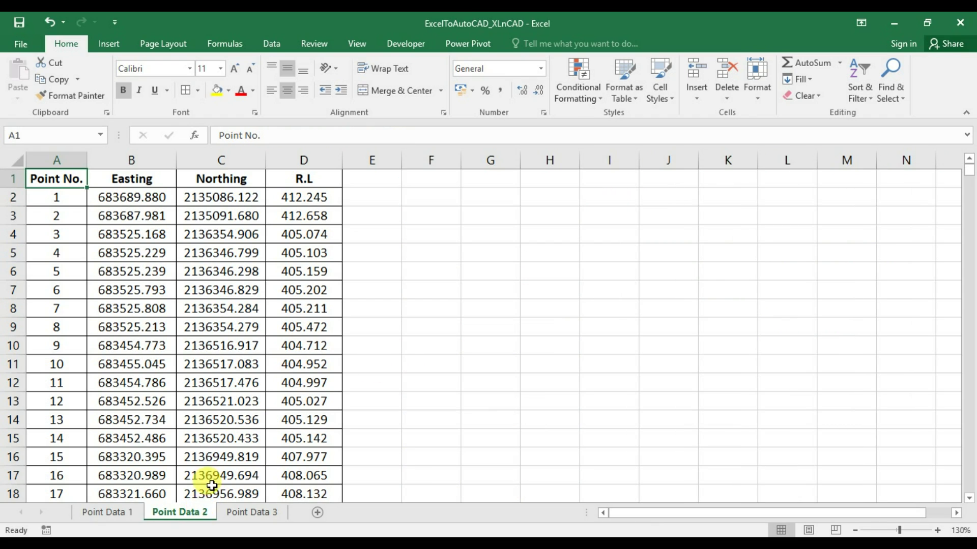
{"action": "left_click", "coordinate": [432, 197]}
{"action": "left_click", "coordinate": [443, 176]}
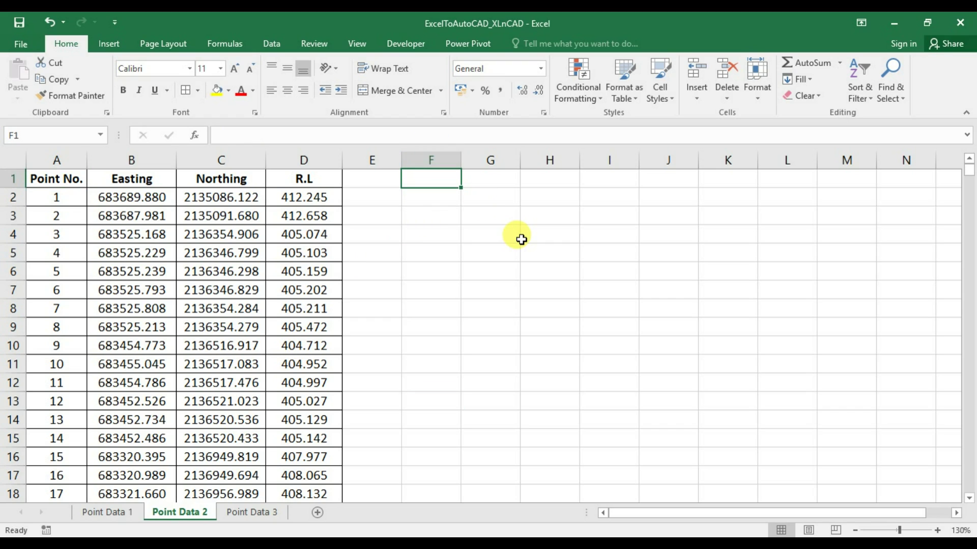
{"action": "type", "text": "using & Operat"}
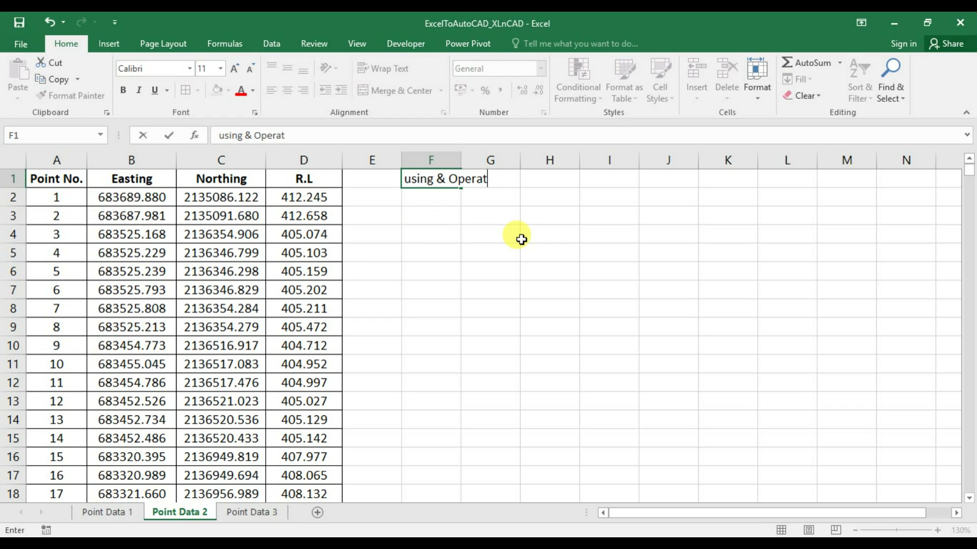
{"action": "type", "text": "or"}
{"action": "key", "text": "Return"}
{"action": "left_click_drag", "start_coordinate": [520, 160], "coordinate": [596, 159]}
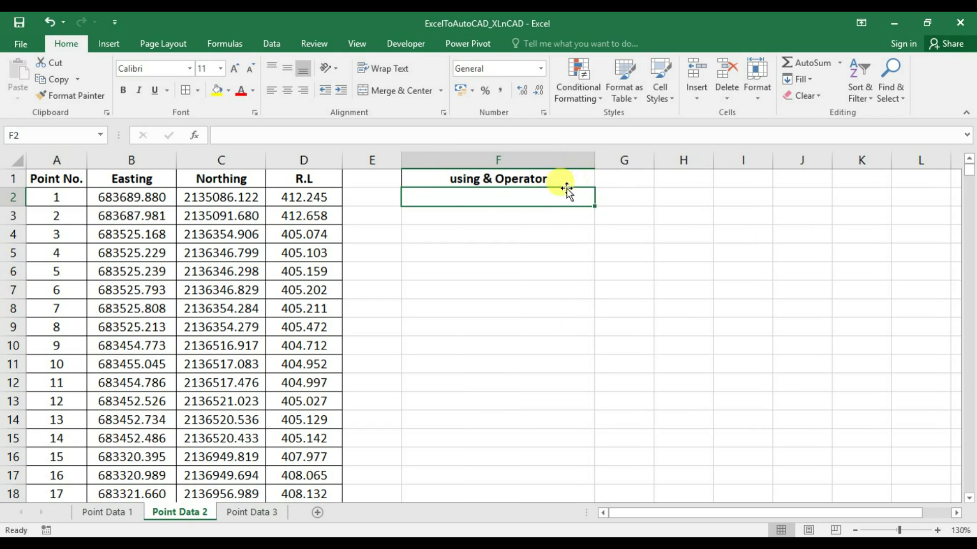
{"action": "type", "text": "=\"POINT \"&"}
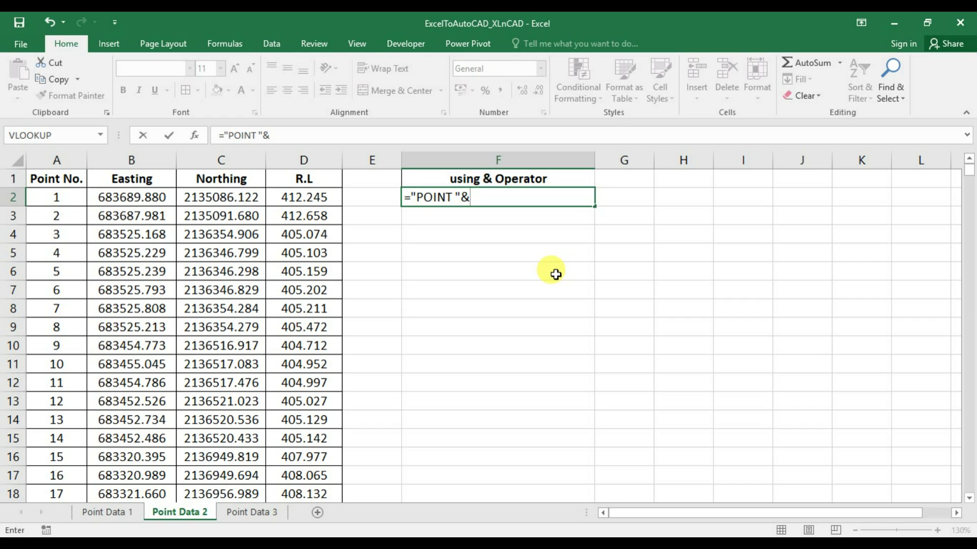
Build ="POINT "&B2&","&C2&","&D2 in F2 from Easting, Northing and R.L.
{"action": "left_click", "coordinate": [125, 197]}
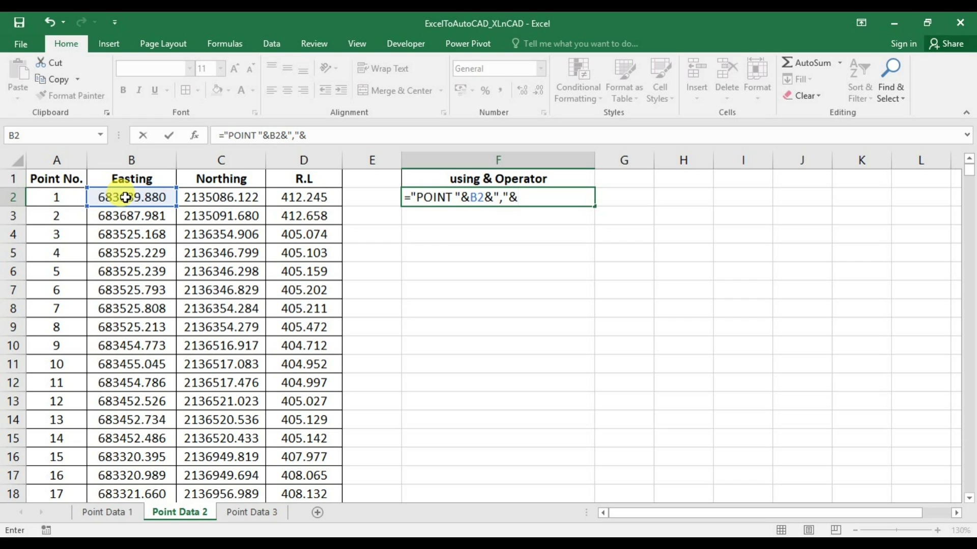
{"action": "left_click", "coordinate": [202, 195]}
{"action": "type", "text": "C2"}
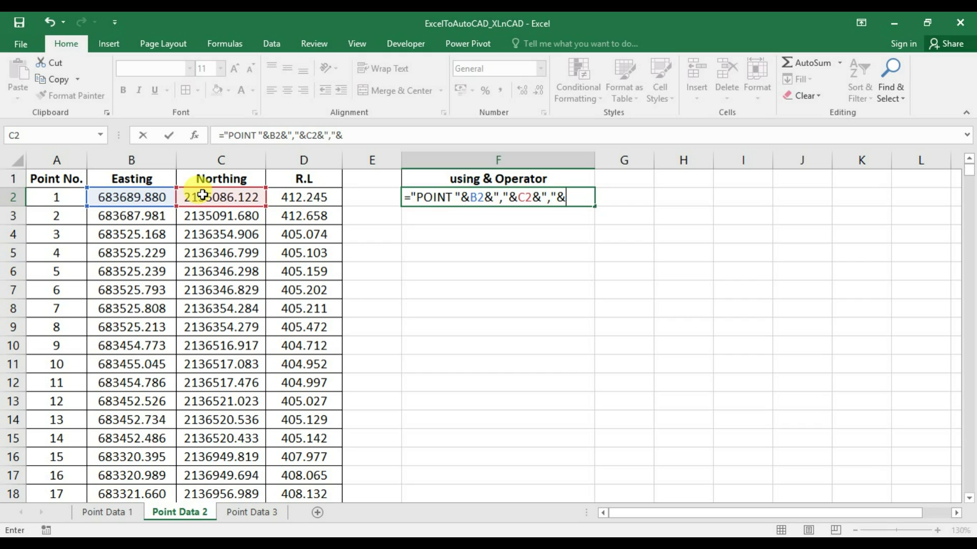
{"action": "left_click", "coordinate": [305, 195]}
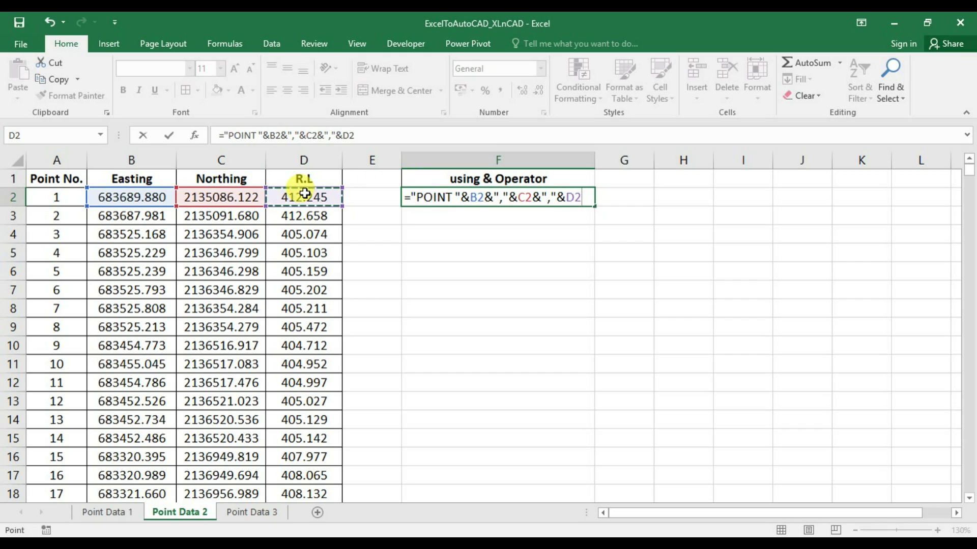
Commit the F2 POINT formula, autofit column F, and fill it a few rows down.
{"action": "key", "text": "Return"}
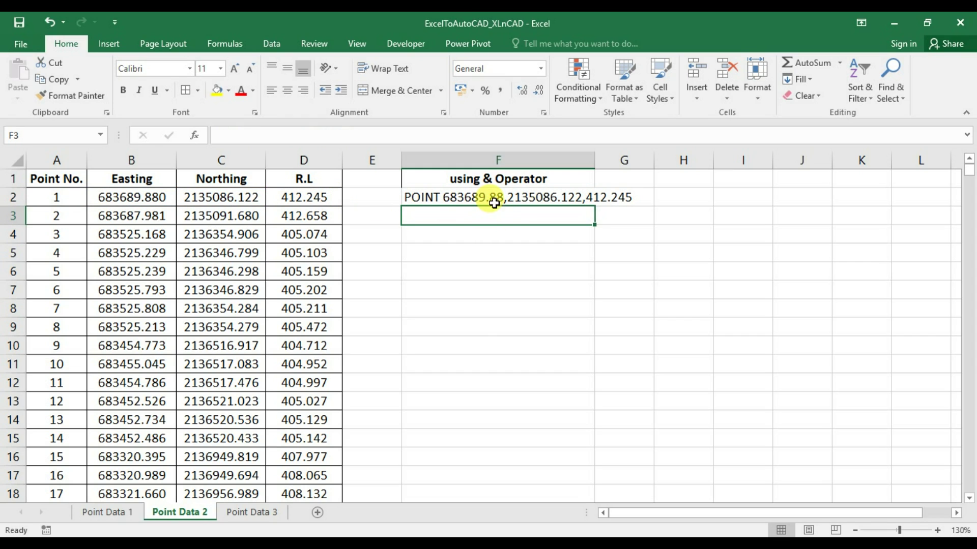
{"action": "double_click", "coordinate": [594, 159]}
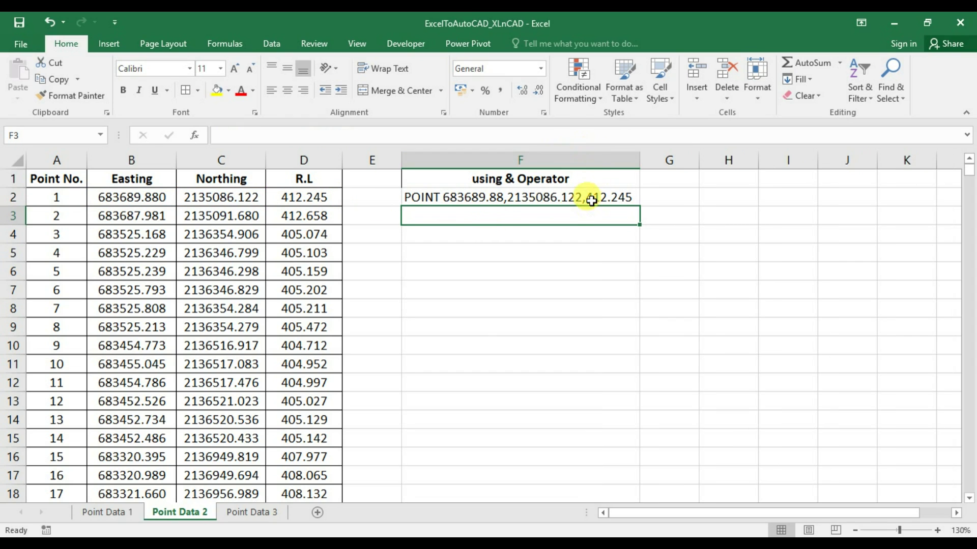
{"action": "left_click", "coordinate": [448, 199]}
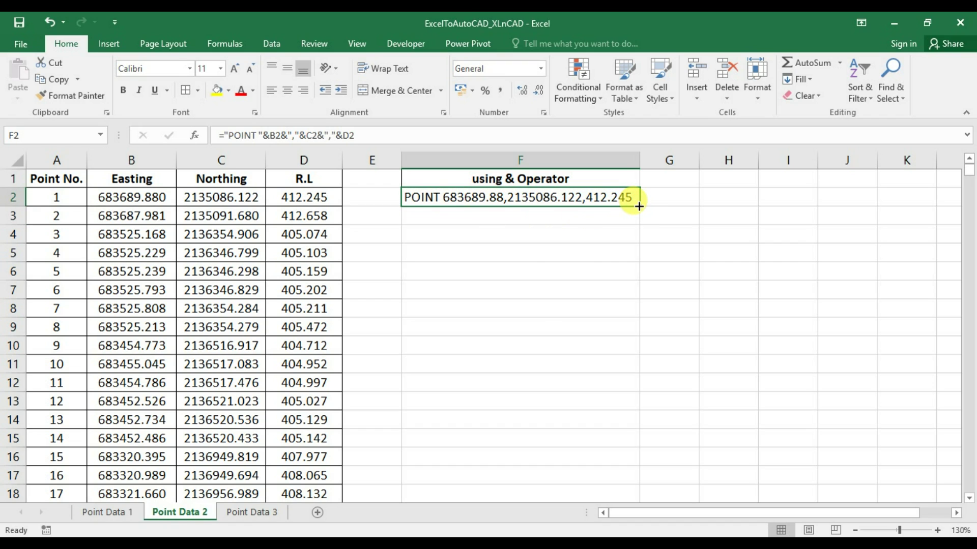
{"action": "left_click_drag", "start_coordinate": [640, 207], "coordinate": [628, 433]}
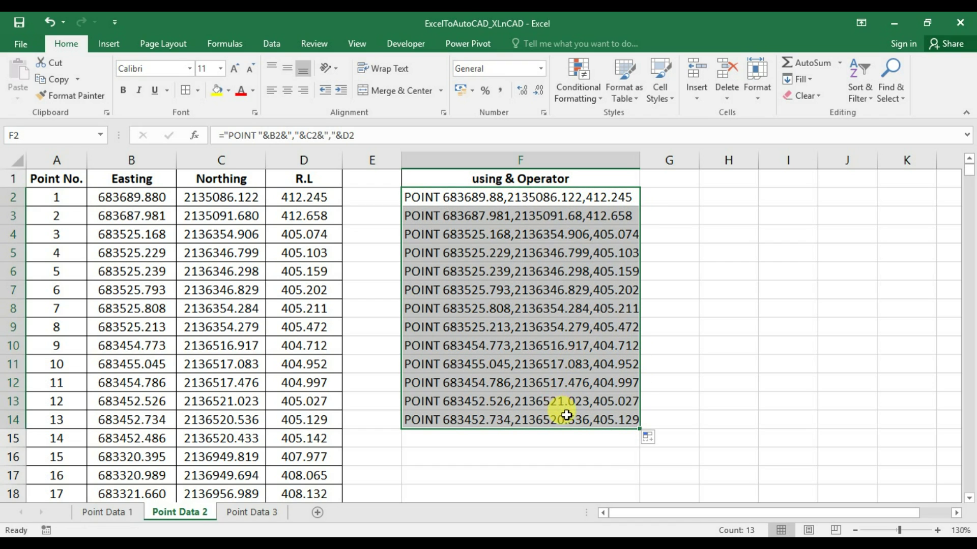
{"action": "scroll", "coordinate": [650, 381], "scroll_direction": "down", "scroll_amount": 4}
{"action": "left_click_drag", "start_coordinate": [639, 205], "coordinate": [626, 370]}
Copy the formula from F23 and paste it down to row 18146.
{"action": "left_click", "coordinate": [604, 367]}
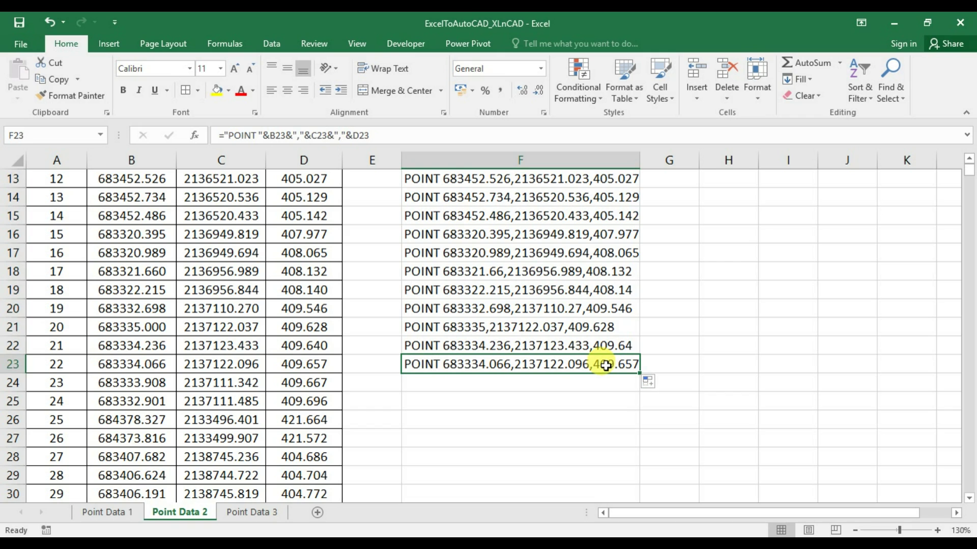
{"action": "key", "text": "ctrl+c"}
{"action": "mouse_move", "coordinate": [968, 173]}
{"action": "left_mouse_down"}
{"action": "mouse_move", "coordinate": [971, 237]}
{"action": "mouse_move", "coordinate": [942, 497]}
{"action": "left_mouse_up"}
{"action": "scroll", "coordinate": [603, 477], "scroll_direction": "down", "scroll_amount": 1}
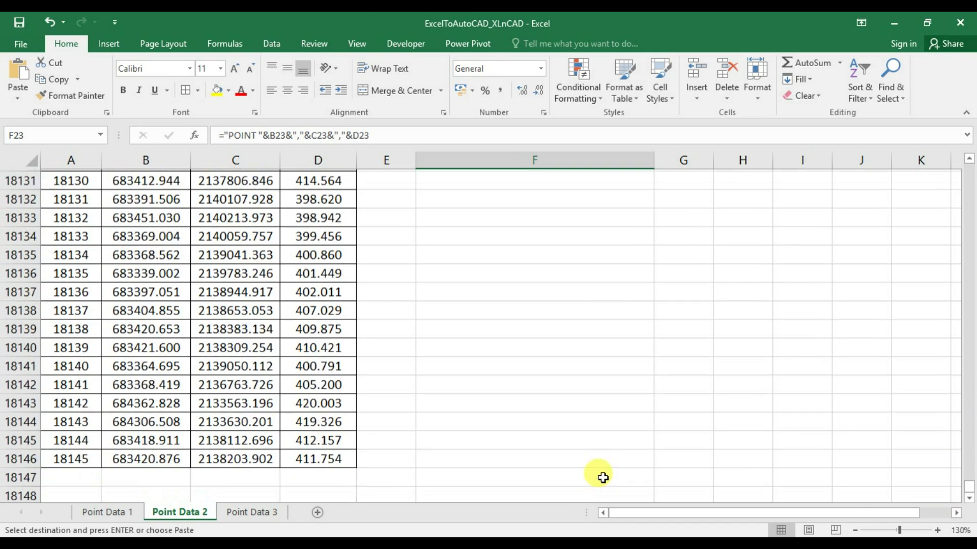
{"action": "scroll", "coordinate": [603, 476], "scroll_direction": "down", "scroll_amount": 1}
{"action": "left_click", "coordinate": [537, 442], "text": "shift"}
{"action": "key", "text": "Return"}
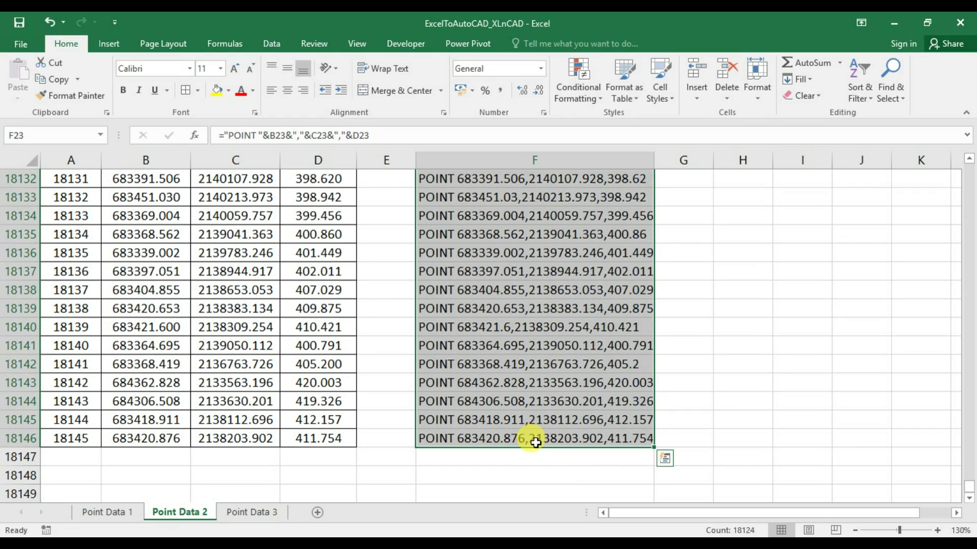
{"action": "left_click_drag", "start_coordinate": [971, 492], "coordinate": [973, 167]}
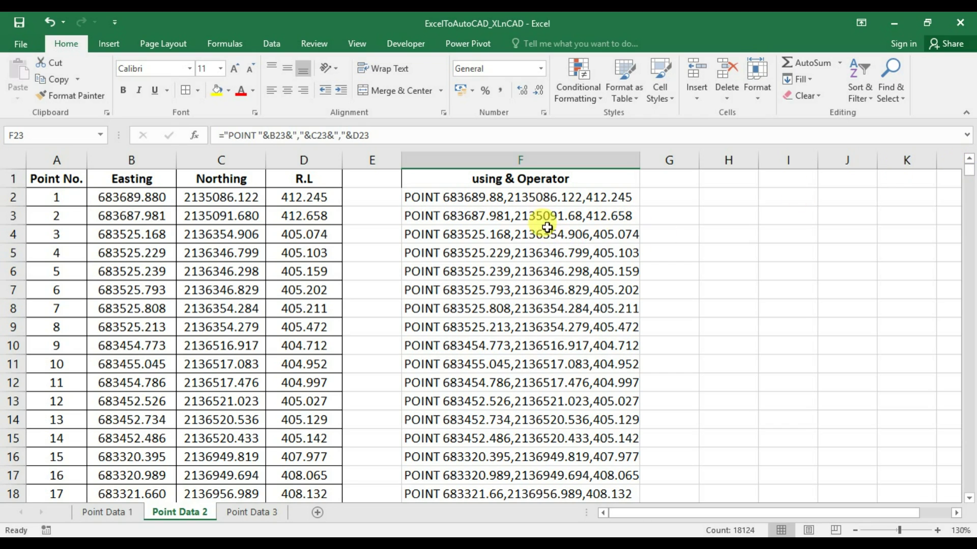
Autofit column F, then copy all POINT strings from F2 to the last row.
{"action": "left_click", "coordinate": [529, 198]}
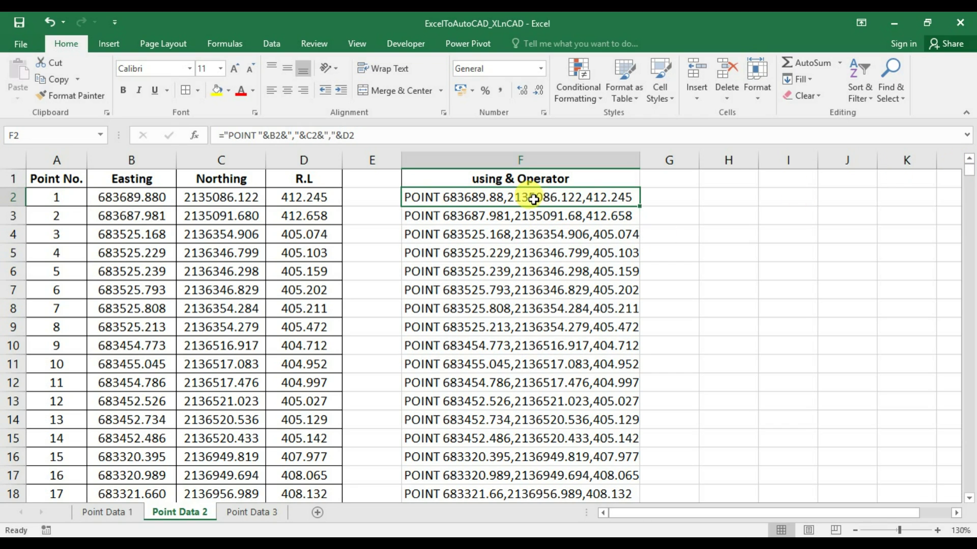
{"action": "double_click", "coordinate": [639, 161]}
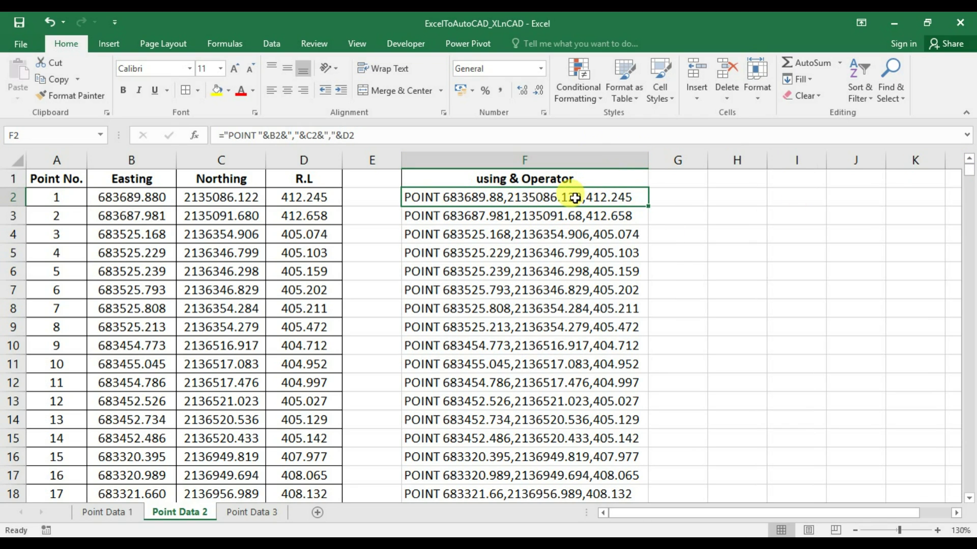
{"action": "key", "text": "ctrl+shift+Down"}
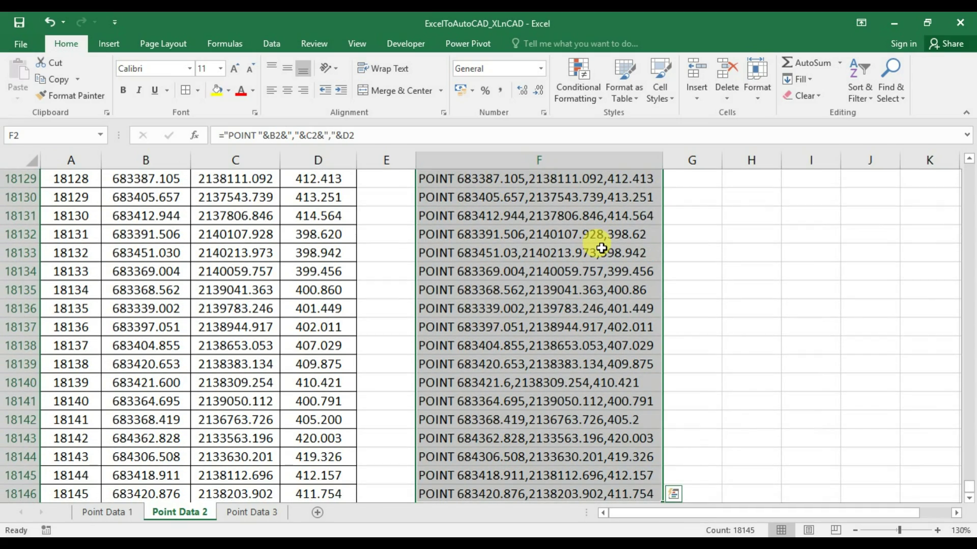
{"action": "right_click", "coordinate": [602, 241]}
{"action": "left_click", "coordinate": [652, 259]}
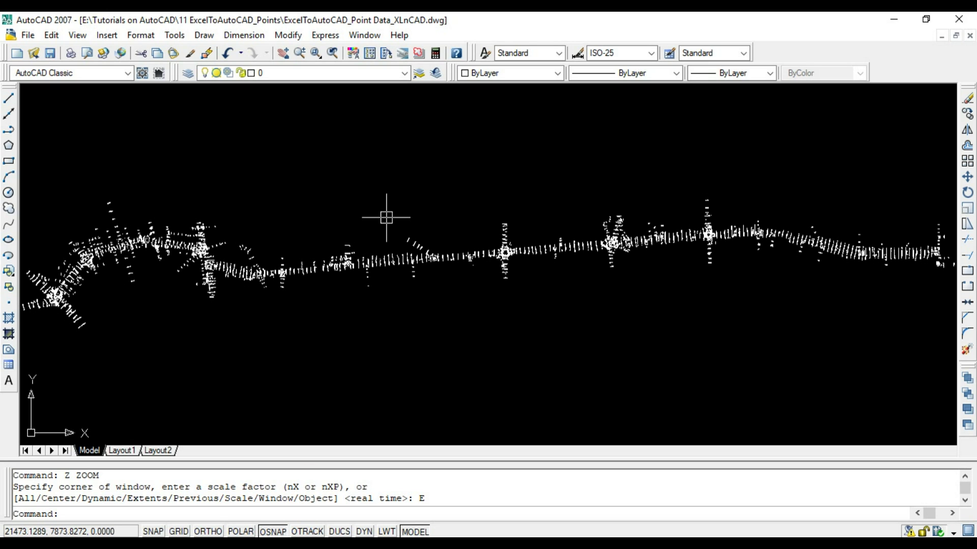
Create a new blank drawing, Drawing1, from the default template.
{"action": "left_click", "coordinate": [16, 52]}
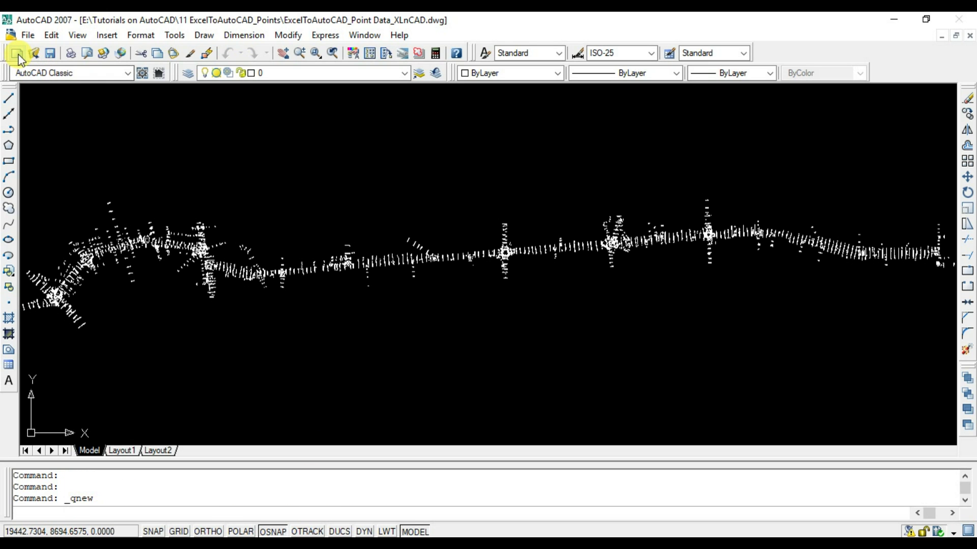
{"action": "left_click", "coordinate": [663, 393]}
{"action": "type", "text": "LAYER"}
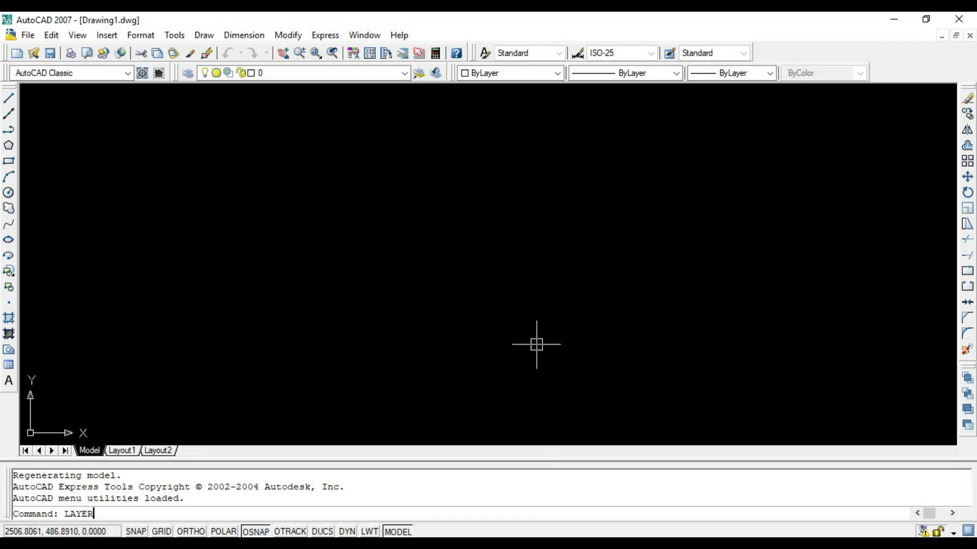
Add a red layer named Points in the Layer Properties Manager and make it current.
{"action": "key", "text": "Return"}
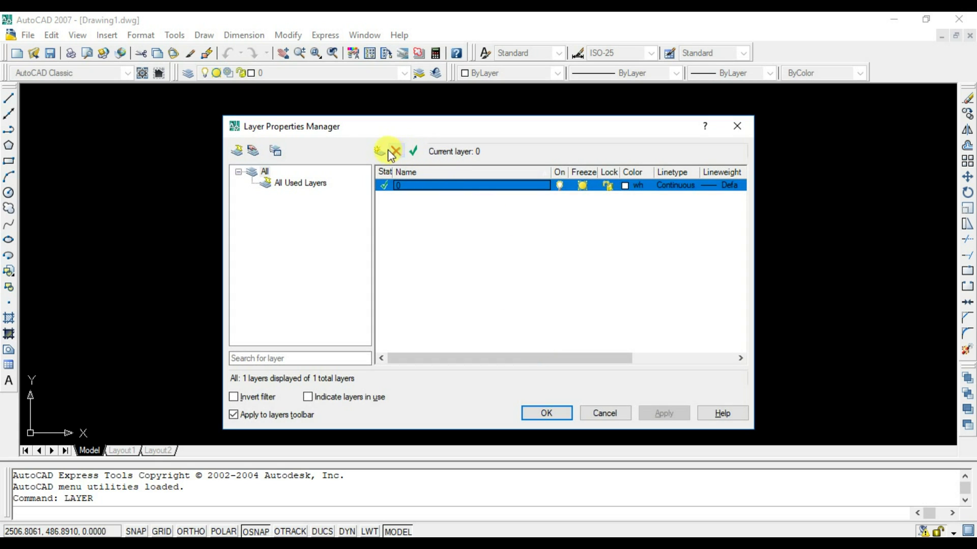
{"action": "left_click", "coordinate": [387, 150]}
{"action": "left_click", "coordinate": [625, 197]}
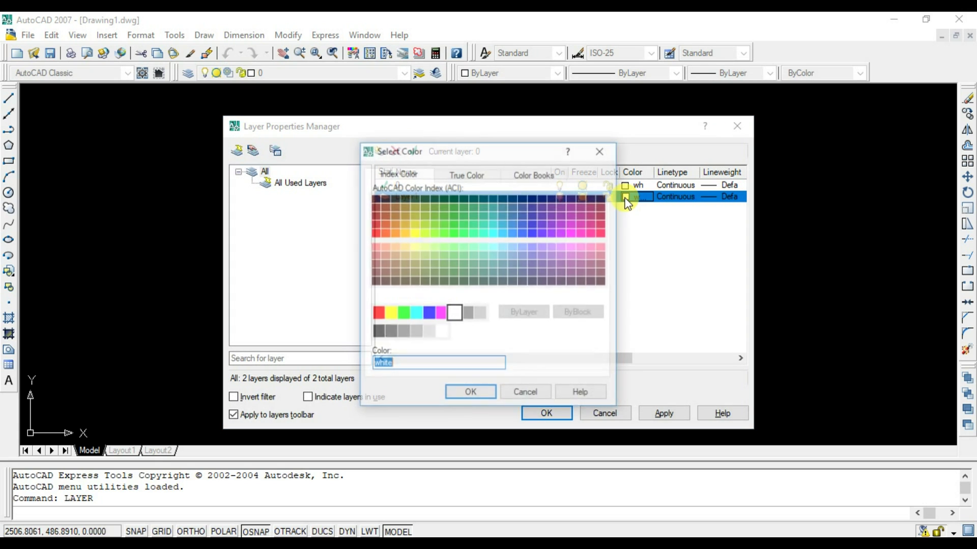
{"action": "type", "text": "red"}
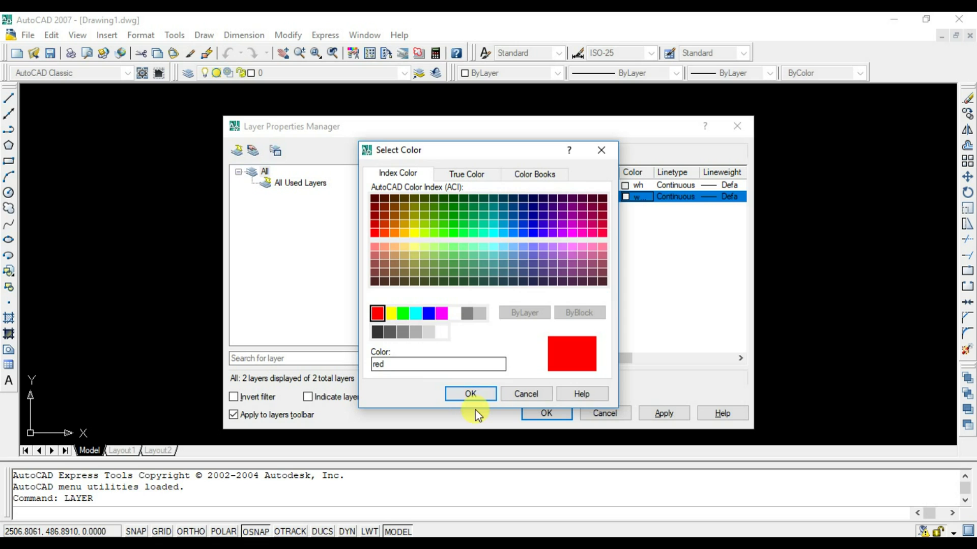
{"action": "left_click", "coordinate": [471, 394]}
{"action": "double_click", "coordinate": [430, 200]}
{"action": "type", "text": "Points"}
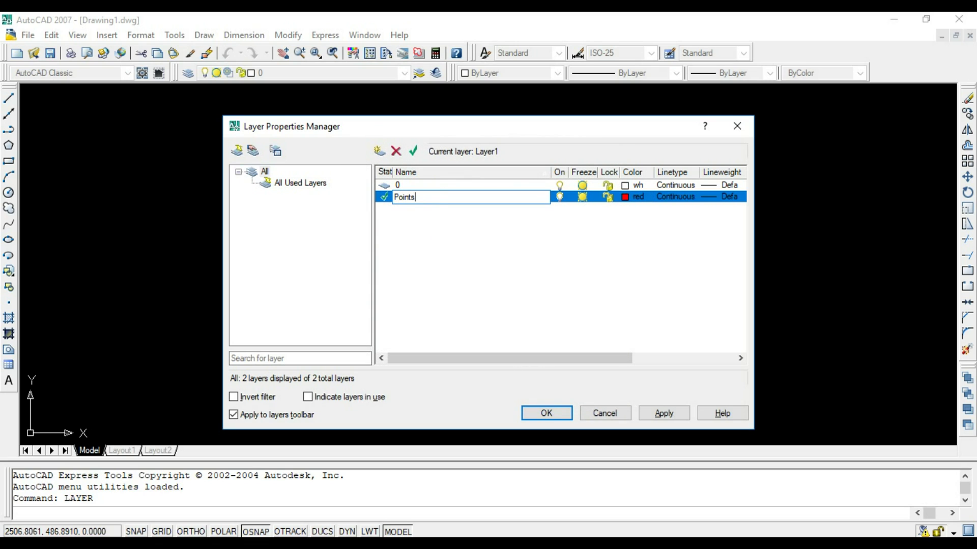
{"action": "left_click", "coordinate": [428, 200]}
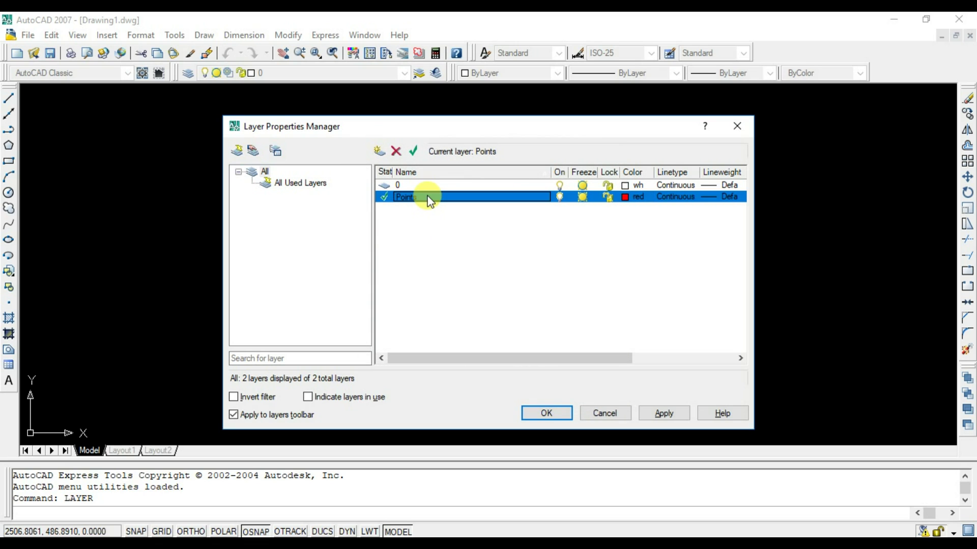
{"action": "left_click", "coordinate": [566, 413]}
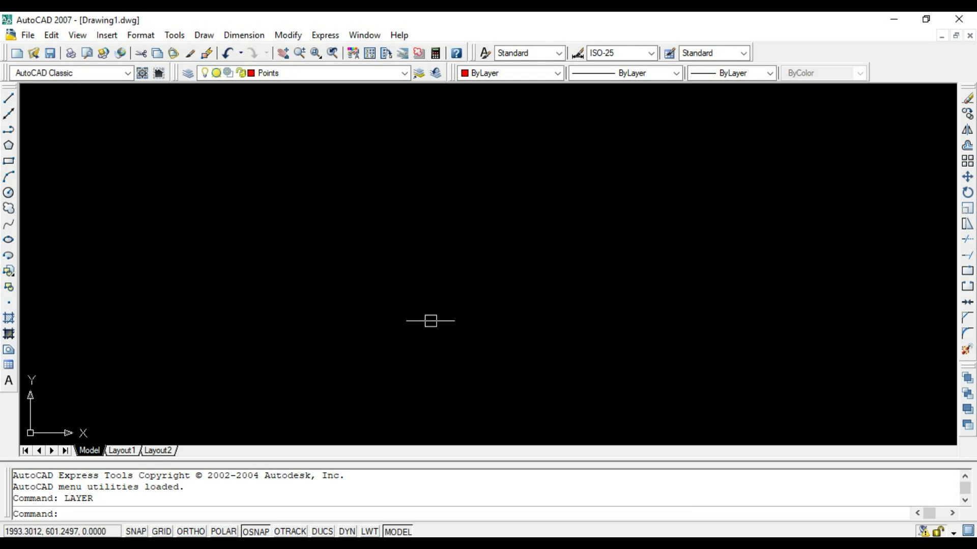
Paste the copied POINT commands into the command line and enlarge its history area.
{"action": "left_click", "coordinate": [177, 510]}
{"action": "right_click", "coordinate": [184, 513]}
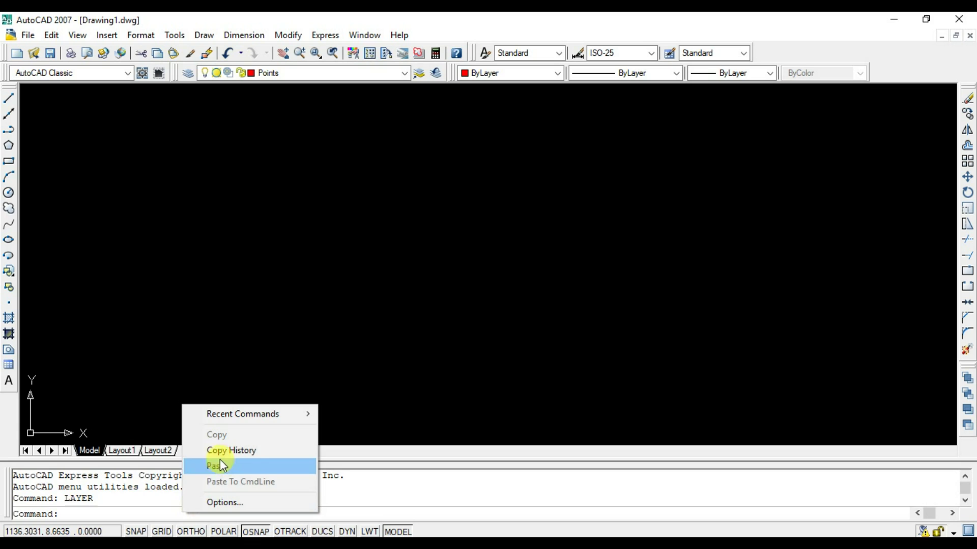
{"action": "left_click", "coordinate": [229, 465]}
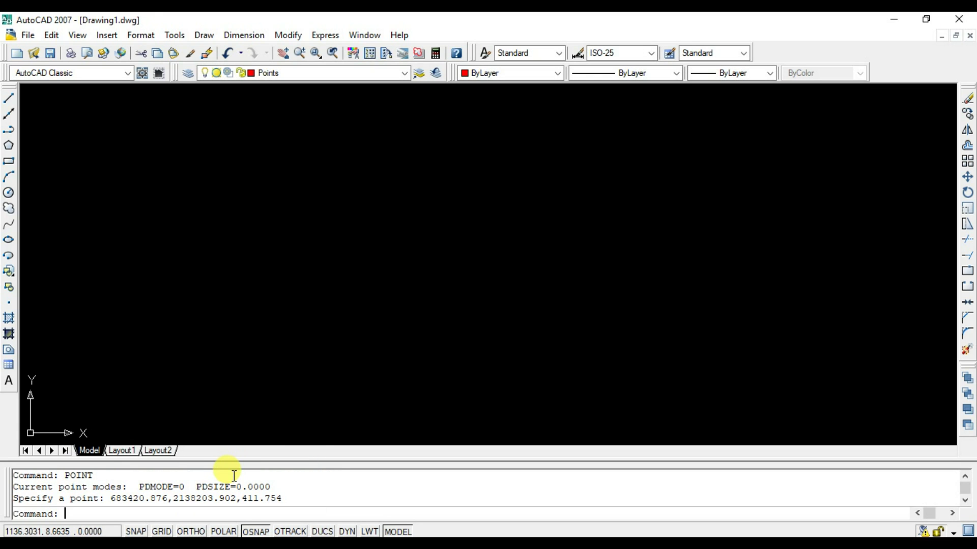
{"action": "mouse_move", "coordinate": [241, 461]}
{"action": "left_mouse_down"}
{"action": "mouse_move", "coordinate": [232, 350]}
{"action": "mouse_move", "coordinate": [276, 418]}
{"action": "left_mouse_up"}
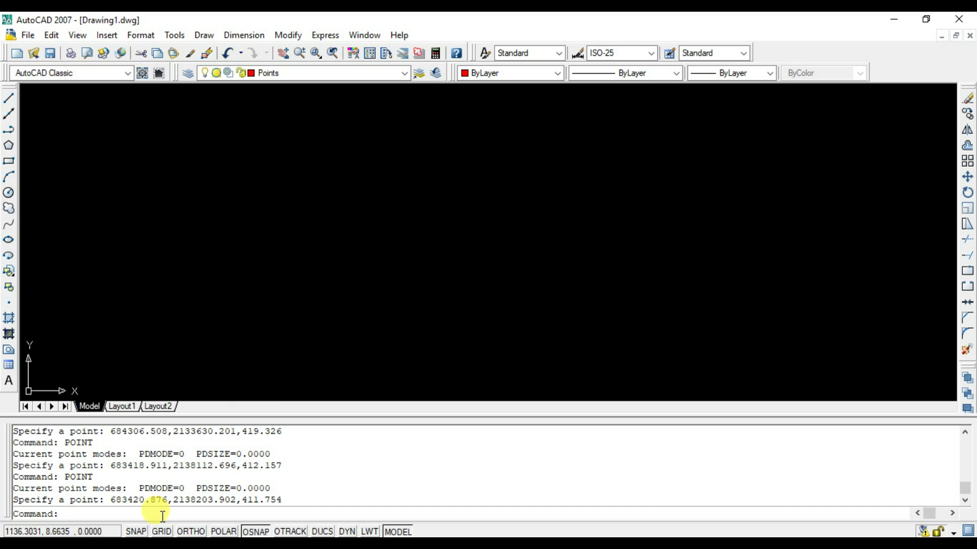
{"action": "type", "text": "z"}
Zoom to extents and pan to view the whole red point cloud.
{"action": "key", "text": "Return"}
{"action": "type", "text": "e"}
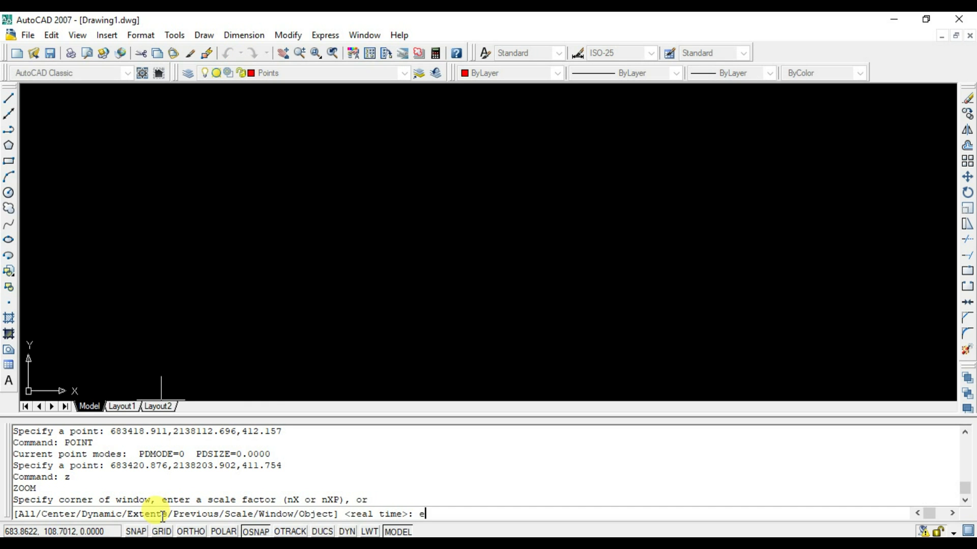
{"action": "key", "text": "Return"}
{"action": "scroll", "coordinate": [444, 153], "scroll_direction": "up", "scroll_amount": 2}
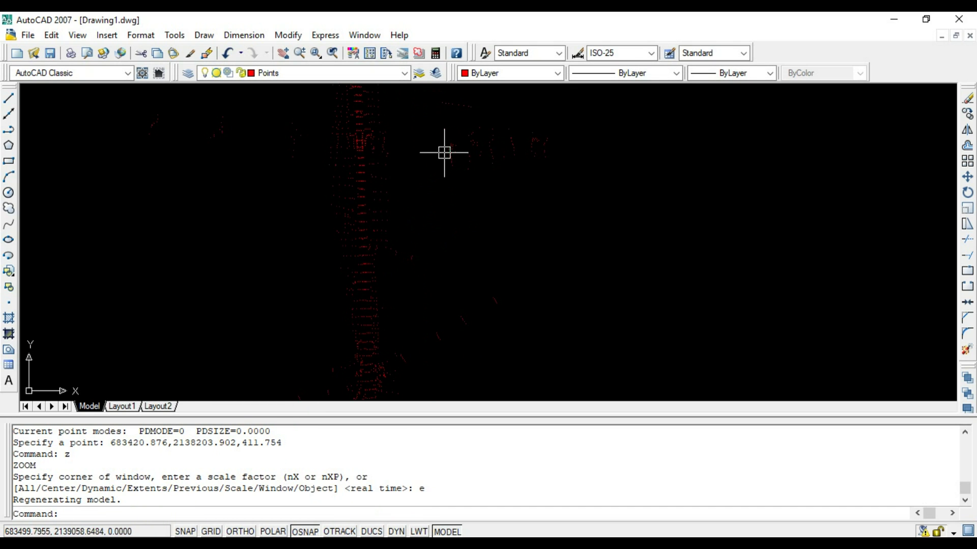
{"action": "middle_click_drag", "start_coordinate": [444, 153], "coordinate": [203, 126], "text": "shift"}
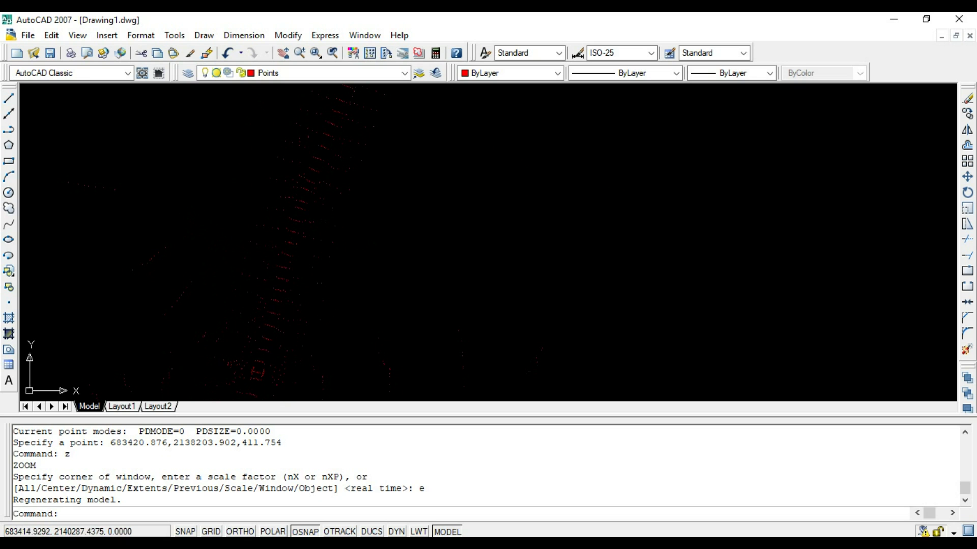
Set Point Style to circle-with-cross at size 2, relative to screen.
{"action": "left_click", "coordinate": [141, 35]}
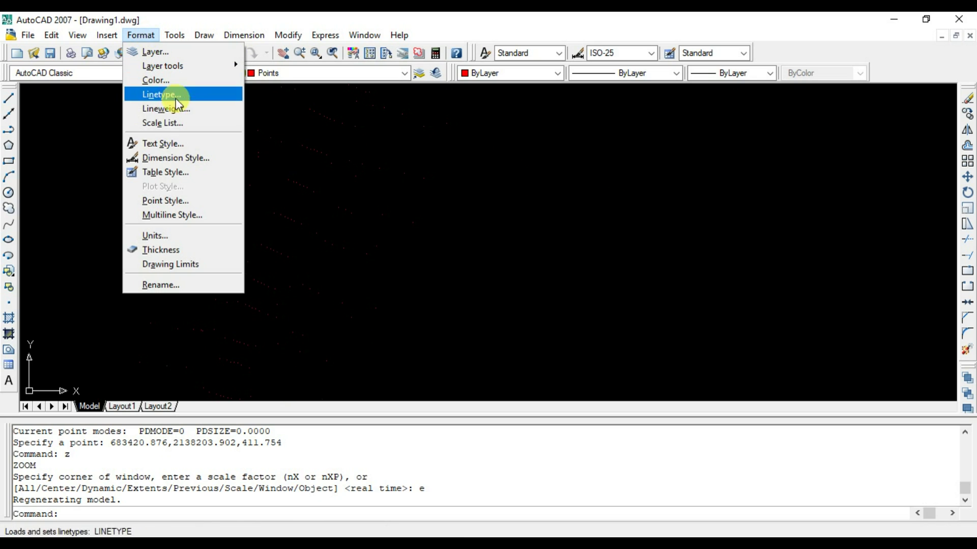
{"action": "left_click", "coordinate": [181, 198]}
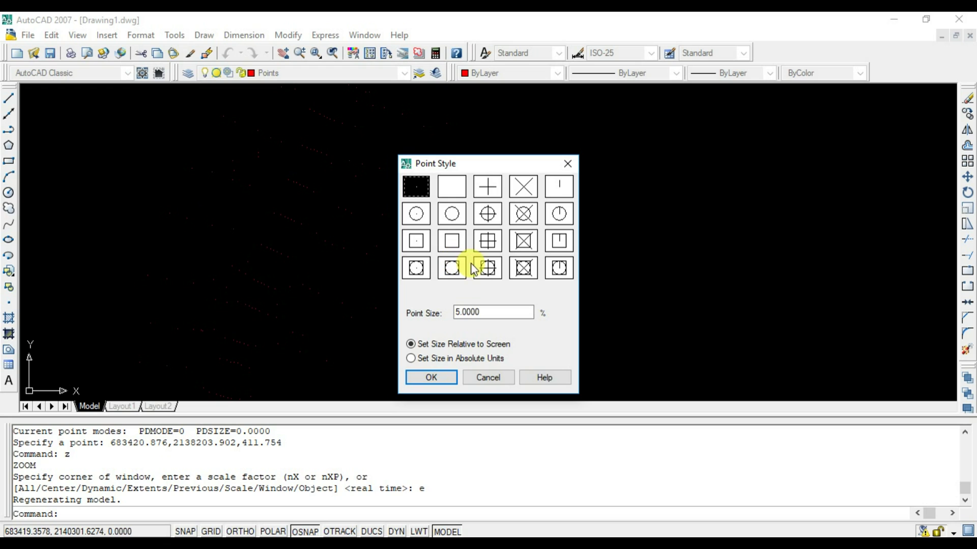
{"action": "left_click", "coordinate": [489, 214]}
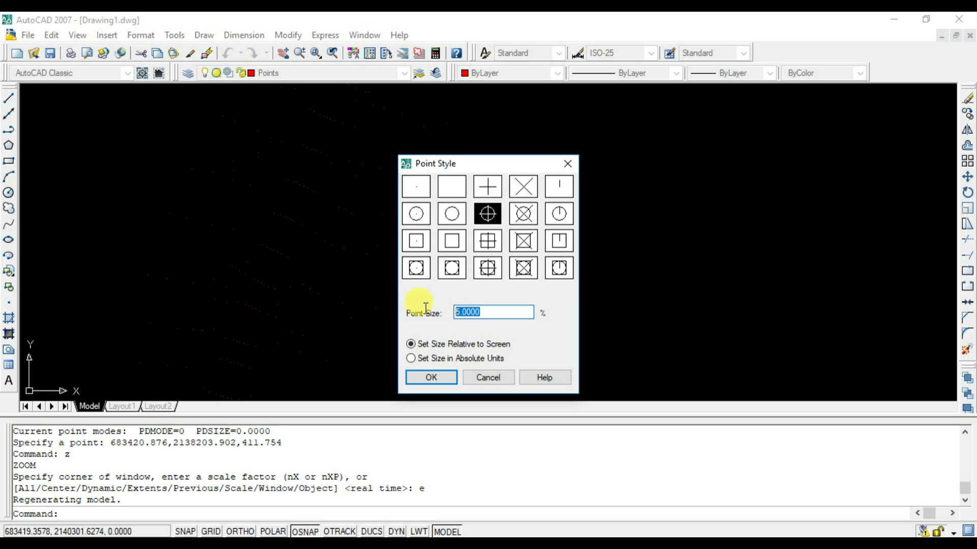
{"action": "type", "text": "1"}
{"action": "key", "text": "BackSpace"}
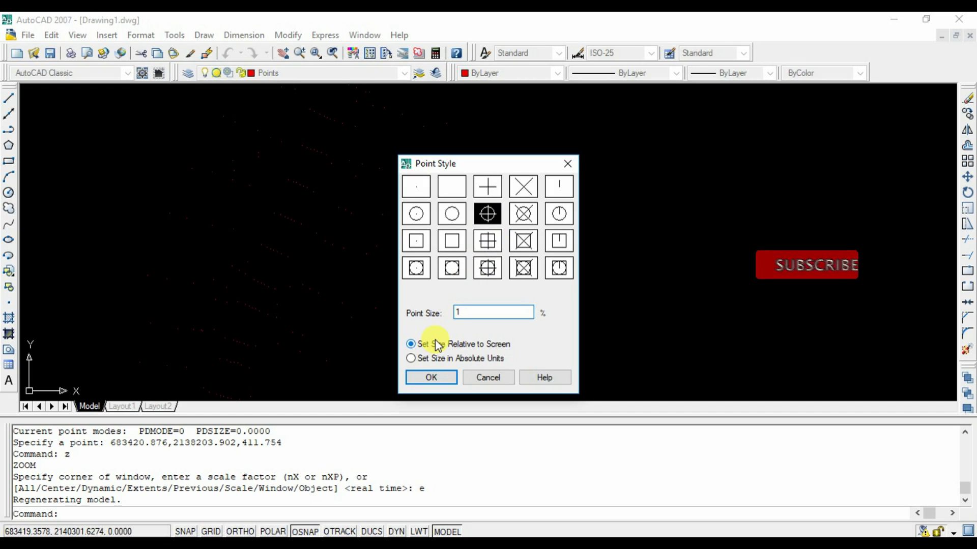
{"action": "type", "text": "2"}
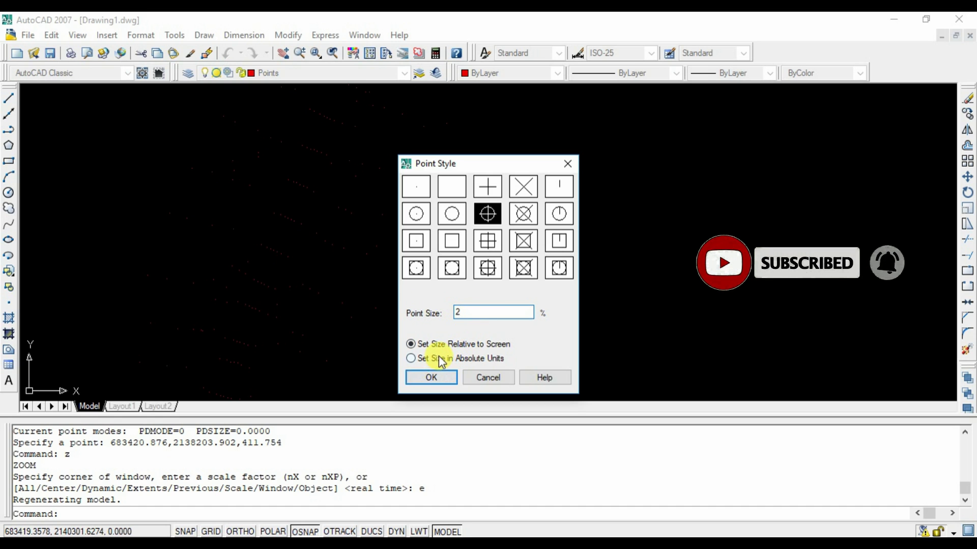
{"action": "left_click", "coordinate": [439, 375]}
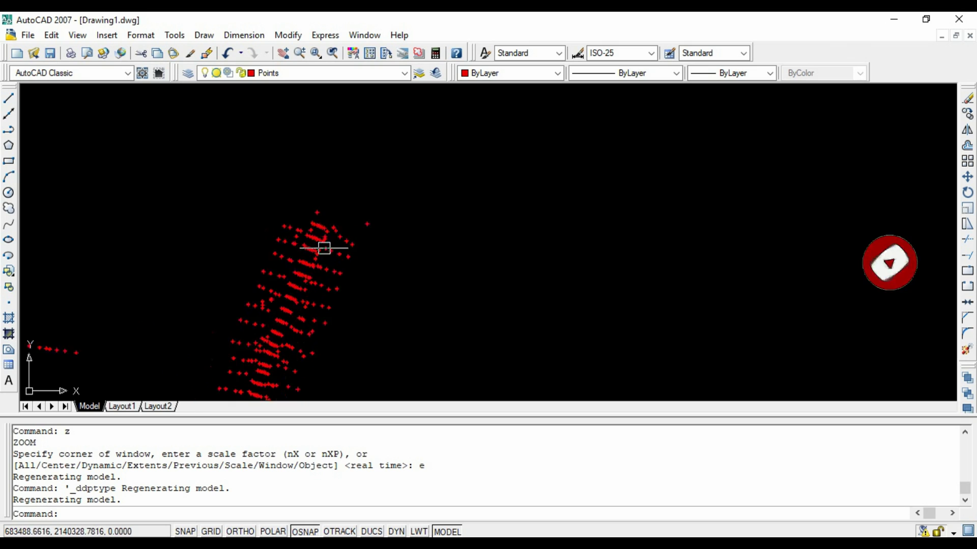
{"action": "scroll", "coordinate": [324, 248], "scroll_direction": "up", "scroll_amount": 4}
{"action": "scroll", "coordinate": [524, 153], "scroll_direction": "down", "scroll_amount": 2}
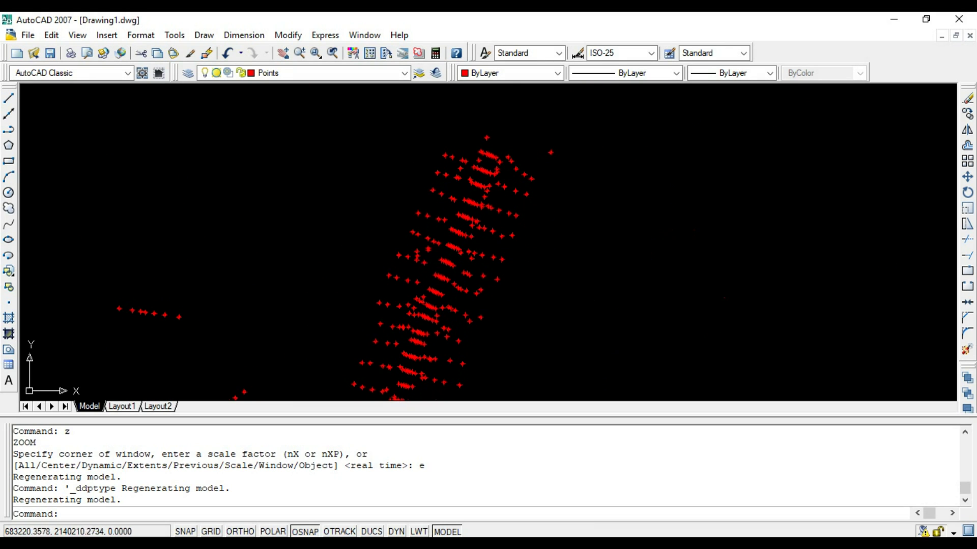
{"action": "scroll", "coordinate": [163, 262], "scroll_direction": "up", "scroll_amount": 5}
{"action": "scroll", "coordinate": [377, 102], "scroll_direction": "down", "scroll_amount": 5}
{"action": "scroll", "coordinate": [381, 98], "scroll_direction": "down", "scroll_amount": 4}
{"action": "scroll", "coordinate": [403, 163], "scroll_direction": "down", "scroll_amount": 2}
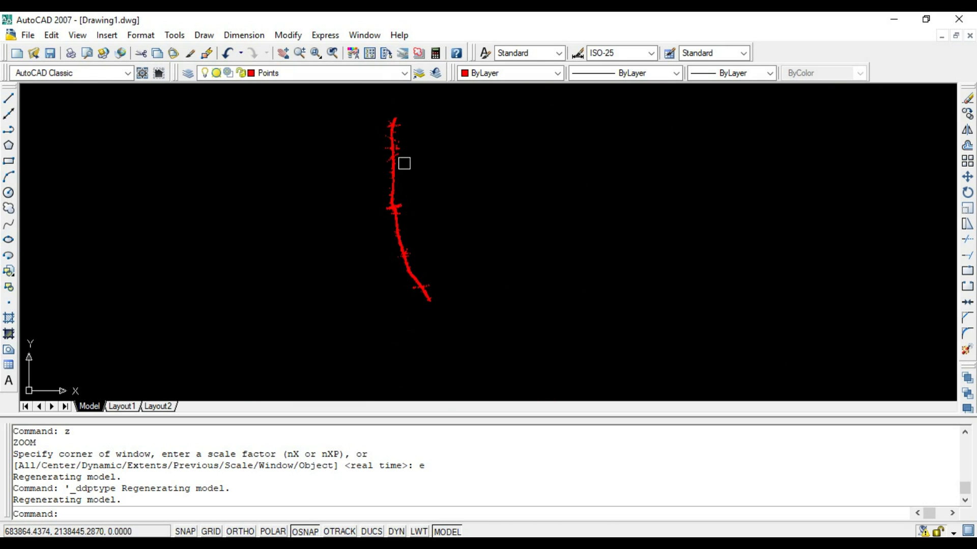
{"action": "scroll", "coordinate": [414, 283], "scroll_direction": "up", "scroll_amount": 2}
{"action": "scroll", "coordinate": [430, 291], "scroll_direction": "up", "scroll_amount": 4}
{"action": "scroll", "coordinate": [429, 291], "scroll_direction": "down", "scroll_amount": 3}
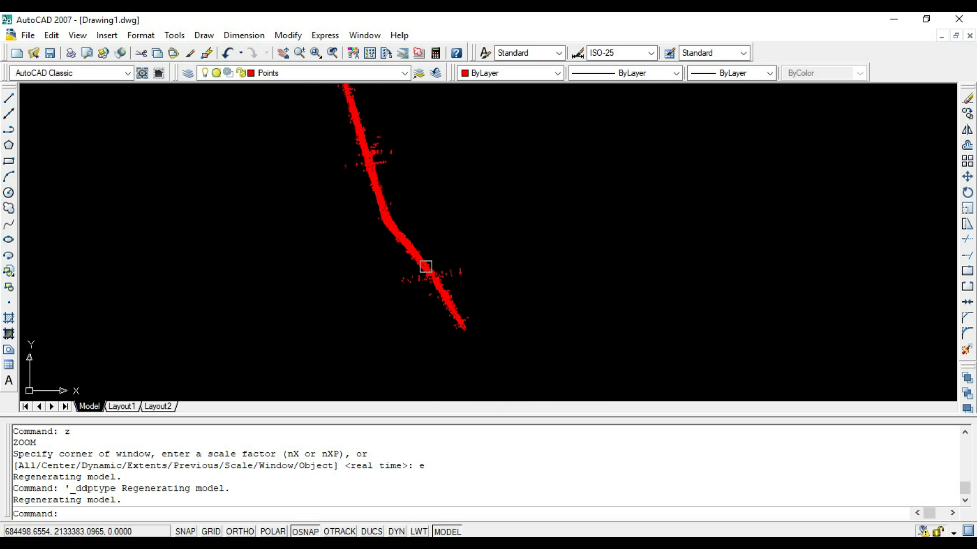
{"action": "scroll", "coordinate": [425, 267], "scroll_direction": "down", "scroll_amount": 2}
Window-select all 18,145 points and open their Properties palette.
{"action": "left_click", "coordinate": [507, 303]}
{"action": "left_click", "coordinate": [415, 180]}
{"action": "right_click", "coordinate": [502, 193]}
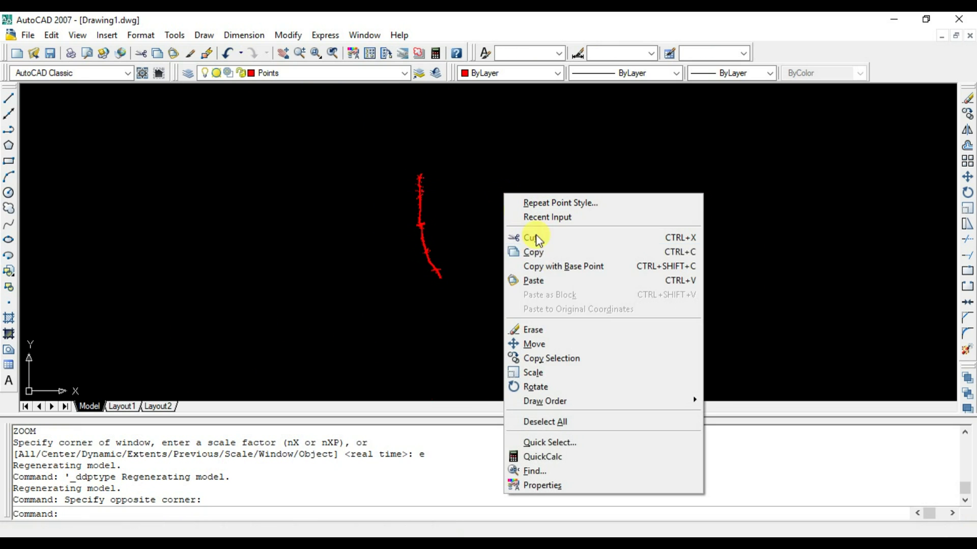
{"action": "left_click", "coordinate": [584, 483]}
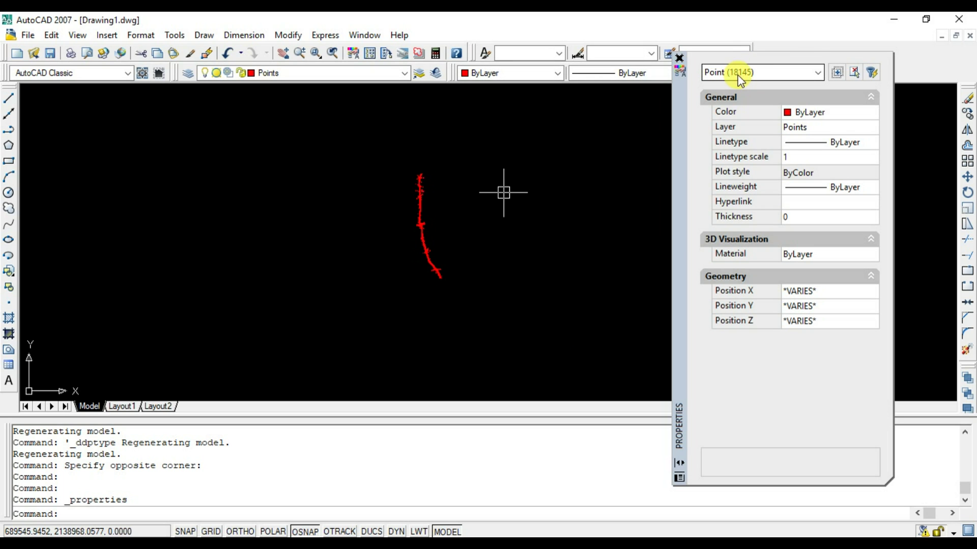
In Excel, check that Point Data 2 ends at point 18145, then cancel the column F copy.
{"action": "key", "text": "alt+Tab"}
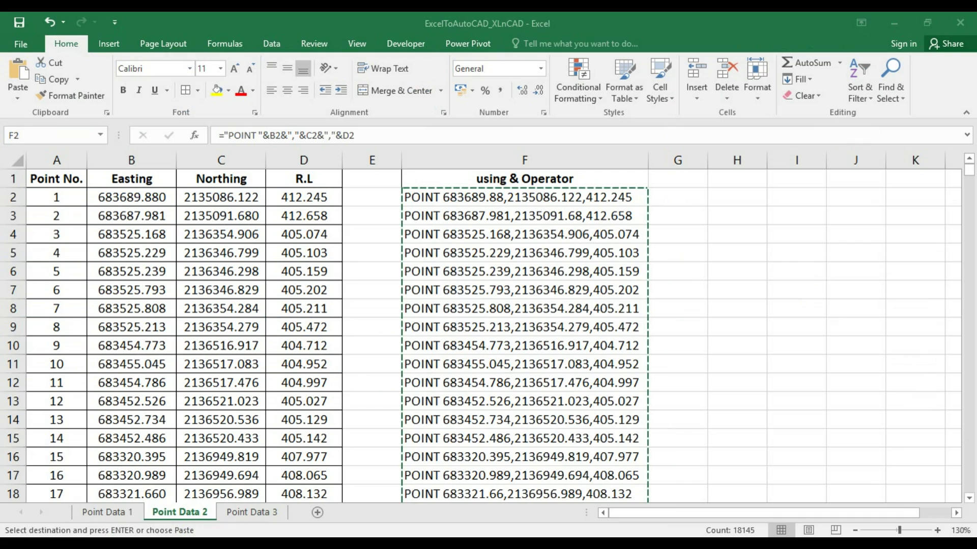
{"action": "left_click", "coordinate": [38, 461]}
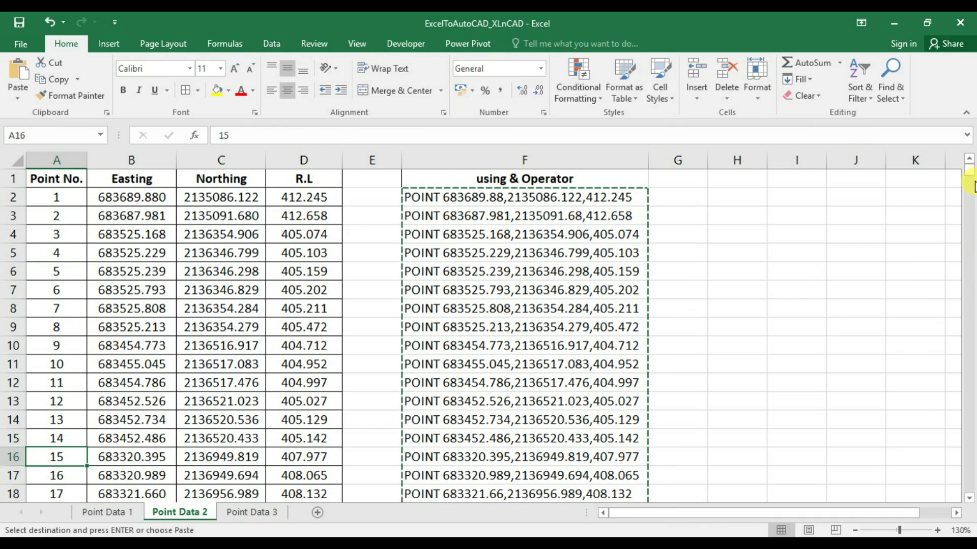
{"action": "mouse_move", "coordinate": [970, 172]}
{"action": "left_mouse_down"}
{"action": "mouse_move", "coordinate": [970, 495]}
{"action": "mouse_move", "coordinate": [970, 167]}
{"action": "left_mouse_up"}
{"action": "scroll", "coordinate": [111, 455], "scroll_direction": "down", "scroll_amount": 2}
{"action": "left_click", "coordinate": [81, 383]}
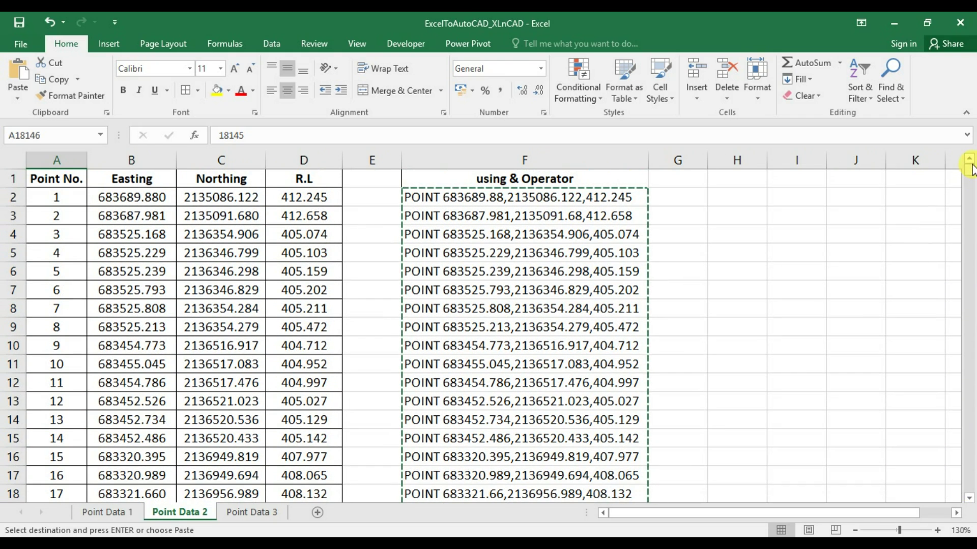
{"action": "left_click", "coordinate": [153, 195]}
{"action": "key", "text": "Escape"}
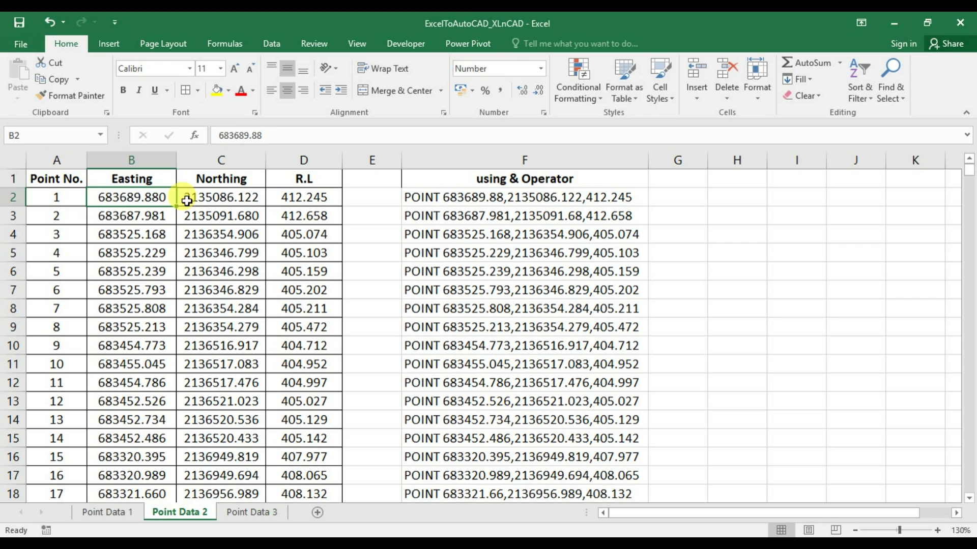
{"action": "key", "text": "Down"}
{"action": "key", "text": "Down"}
{"action": "key", "text": "Down"}
On the Point Data 3 sheet, head column F 'using Command Alias for Point Command'.
{"action": "left_click", "coordinate": [255, 512]}
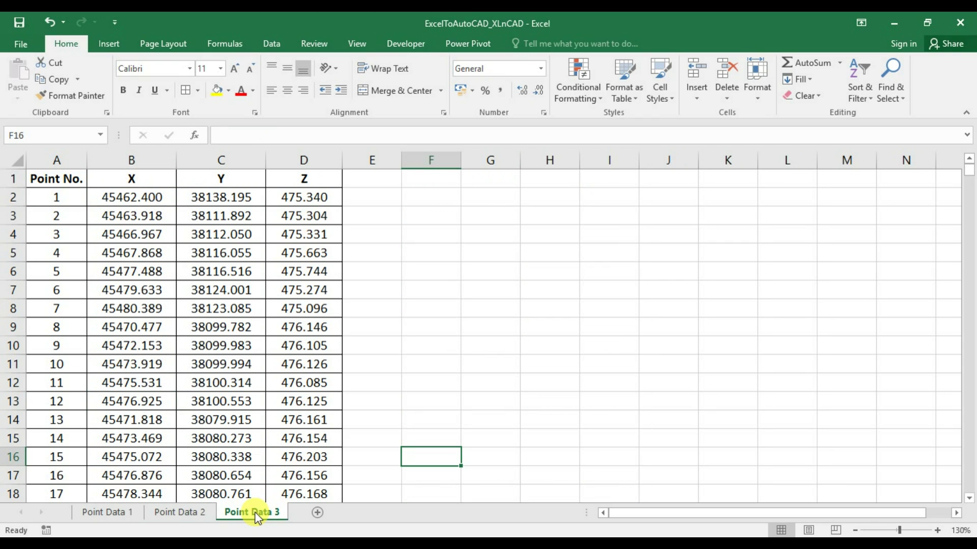
{"action": "left_click", "coordinate": [447, 179]}
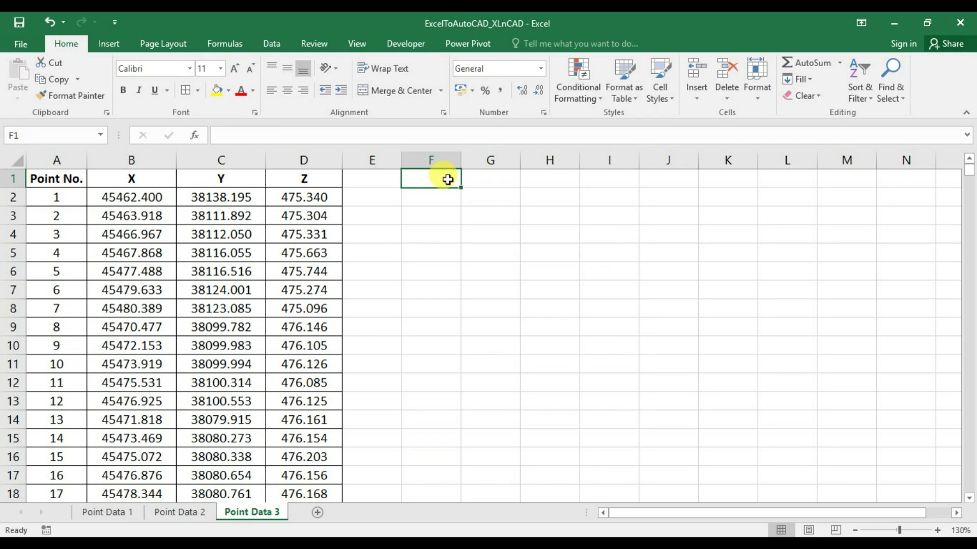
{"action": "type", "text": "using Command Alias f"}
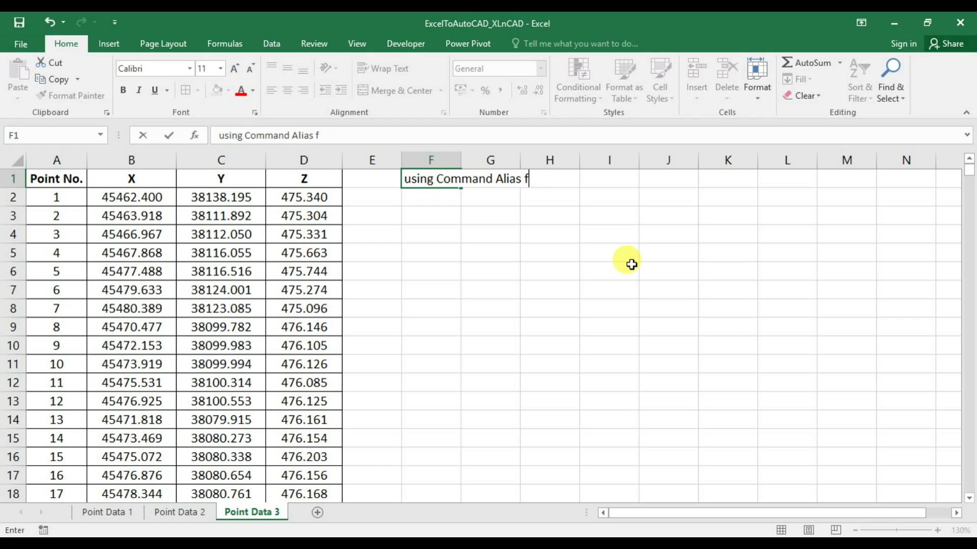
{"action": "type", "text": "Command"}
{"action": "key", "text": "Return"}
{"action": "type", "text": "=\"PO \"&"}
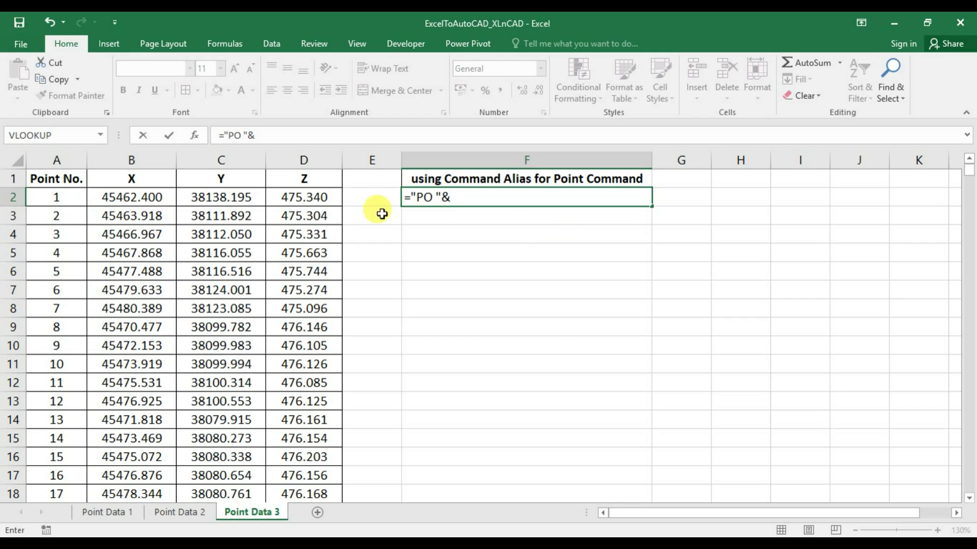
Enter the formula ="PO "&B2&","&C2&","&D2 in F2.
{"action": "left_click", "coordinate": [169, 198]}
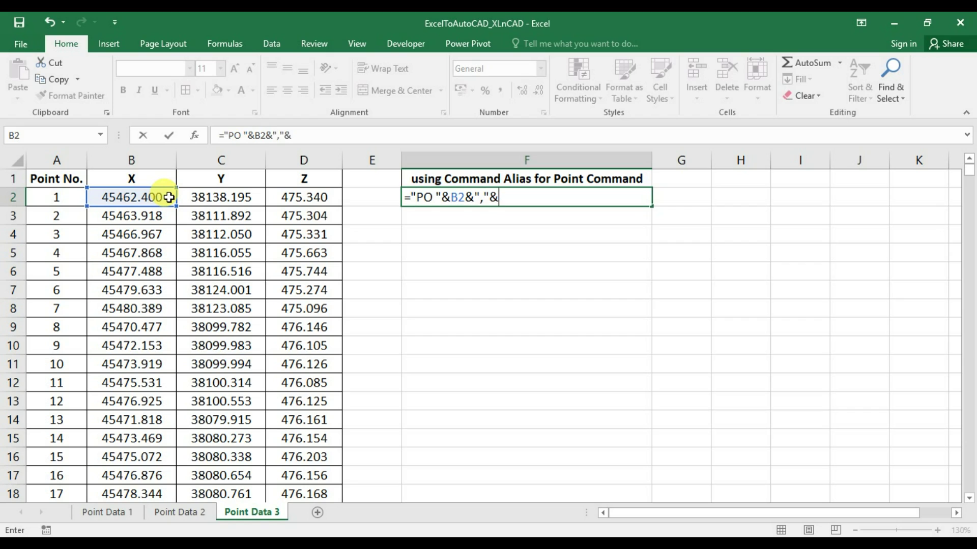
{"action": "left_click", "coordinate": [195, 197]}
{"action": "type", "text": "C2"}
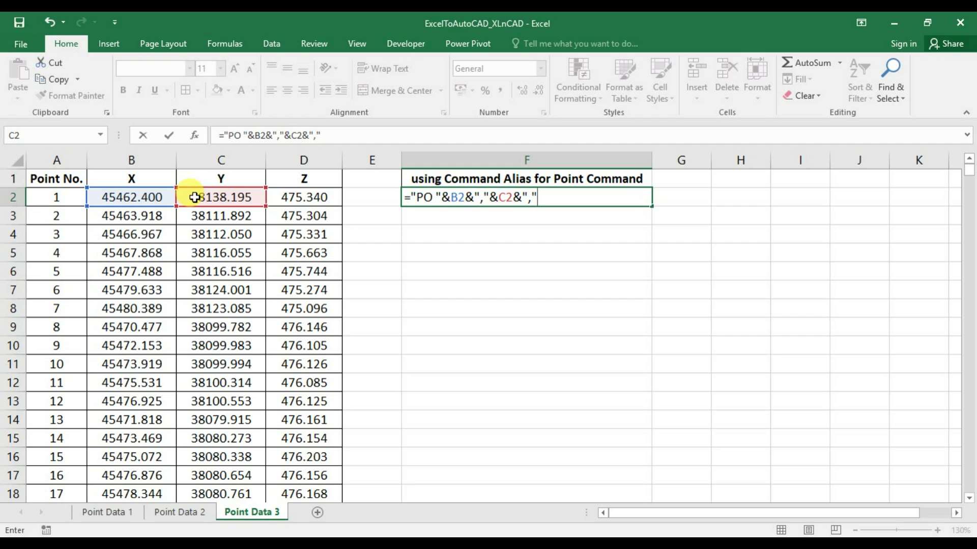
{"action": "left_click", "coordinate": [280, 196]}
{"action": "type", "text": "D2"}
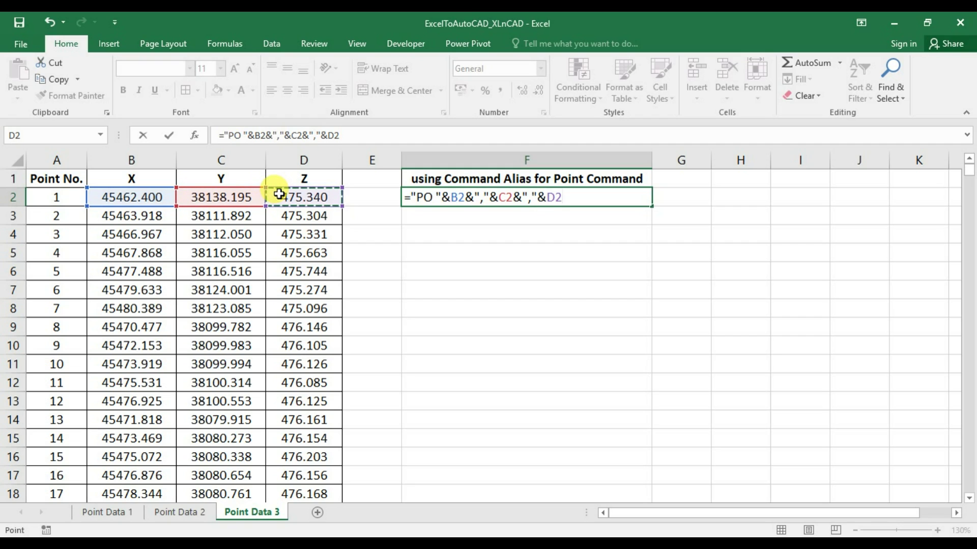
{"action": "key", "text": "Return"}
Centre the text in column F.
{"action": "left_click", "coordinate": [459, 161]}
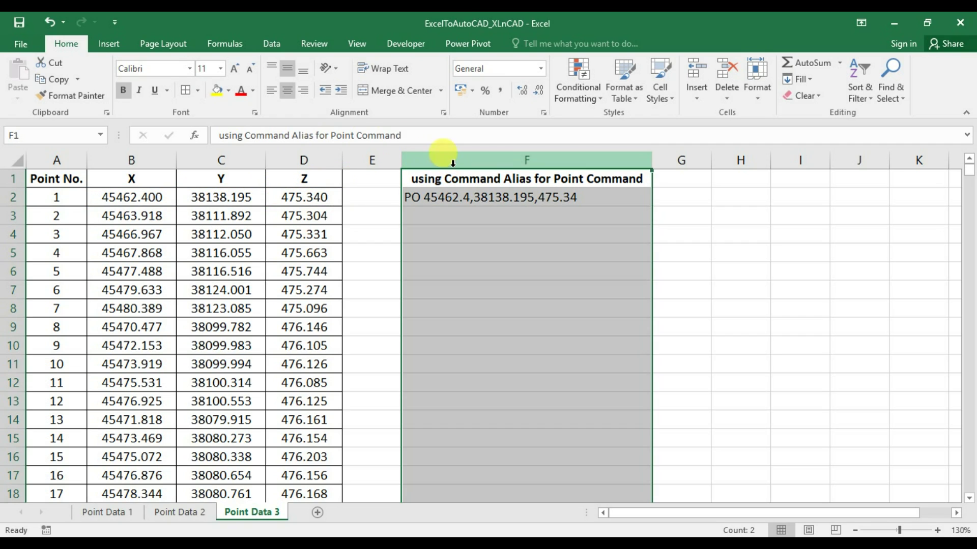
{"action": "left_click", "coordinate": [290, 91]}
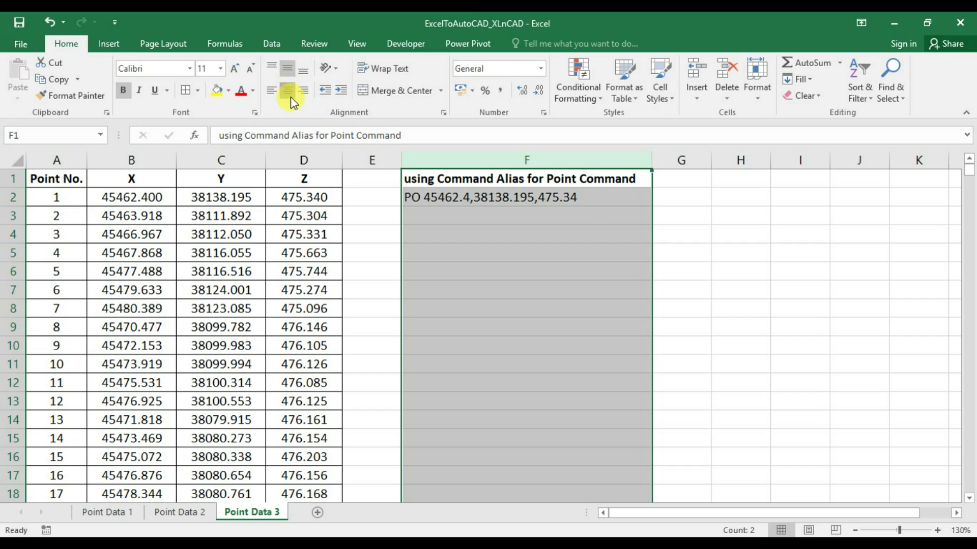
{"action": "left_click", "coordinate": [291, 95]}
Fill the PO formula from F2 down to row 22120.
{"action": "left_click", "coordinate": [577, 194]}
{"action": "mouse_move", "coordinate": [651, 206]}
{"action": "left_mouse_down"}
{"action": "mouse_move", "coordinate": [652, 298]}
{"action": "mouse_move", "coordinate": [634, 296]}
{"action": "left_mouse_up"}
{"action": "left_click", "coordinate": [631, 294]}
{"action": "key", "text": "ctrl+c"}
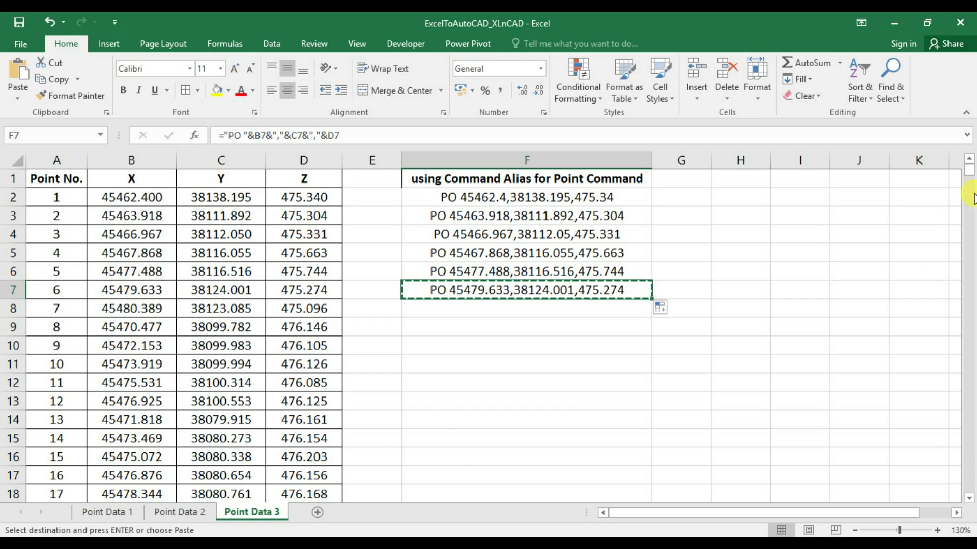
{"action": "left_click_drag", "start_coordinate": [969, 173], "coordinate": [971, 496]}
{"action": "scroll", "coordinate": [722, 467], "scroll_direction": "down", "scroll_amount": 1}
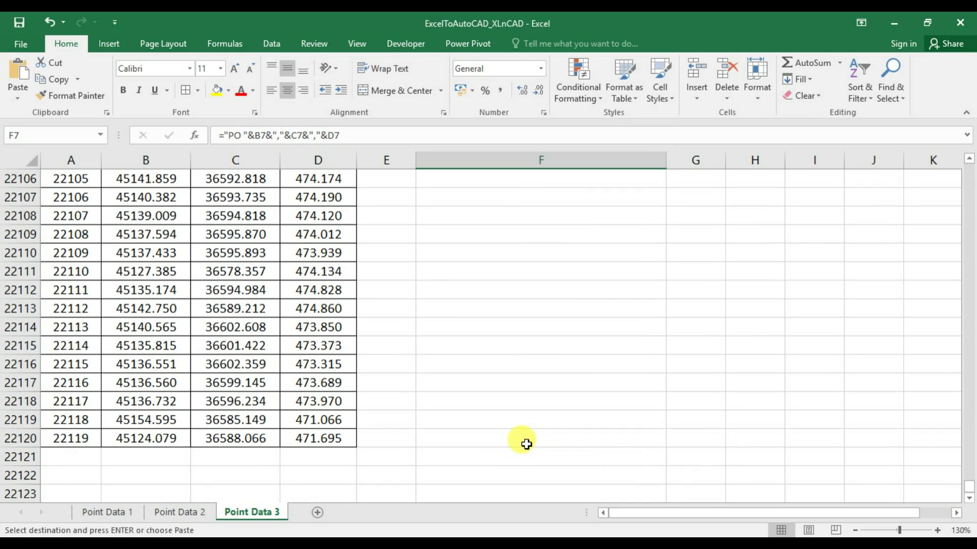
{"action": "left_click", "coordinate": [526, 444], "text": "shift"}
{"action": "key", "text": "Return"}
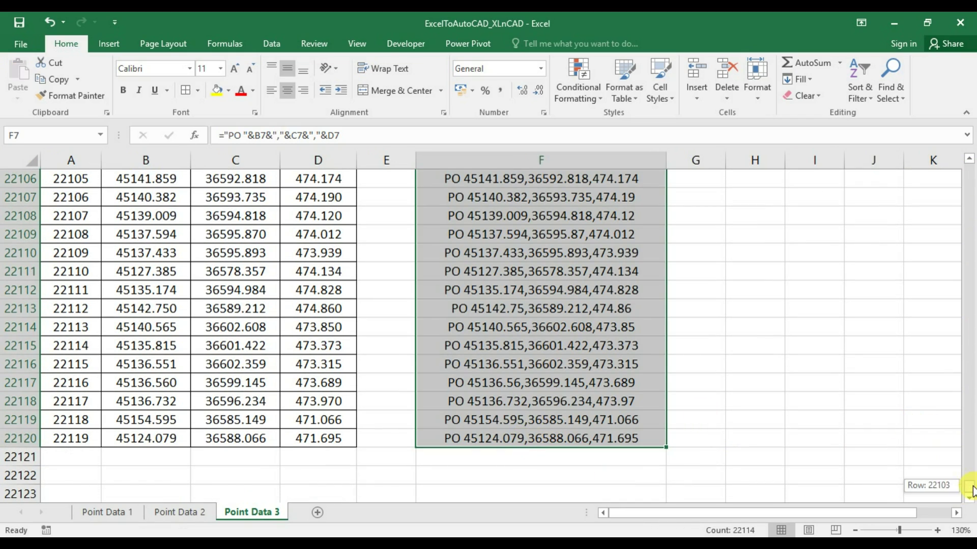
Copy the PO command strings in F2:F22120.
{"action": "left_click_drag", "start_coordinate": [972, 490], "coordinate": [970, 172]}
{"action": "left_click_drag", "start_coordinate": [500, 244], "coordinate": [498, 200]}
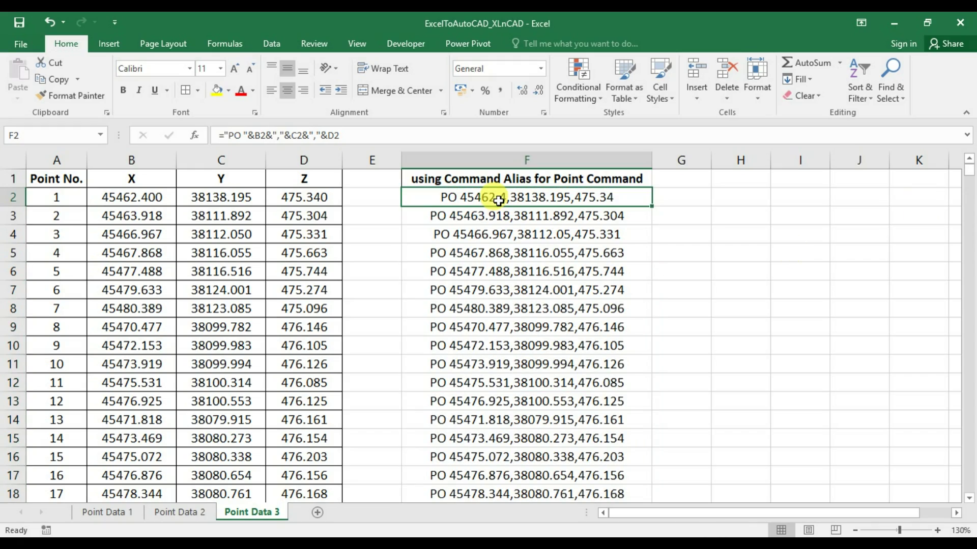
{"action": "left_click_drag", "start_coordinate": [969, 172], "coordinate": [970, 488]}
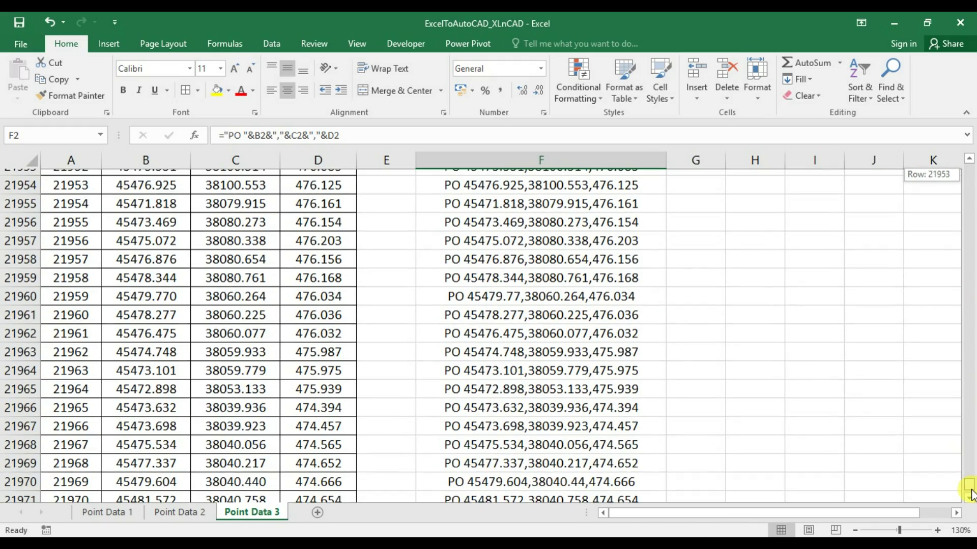
{"action": "scroll", "coordinate": [739, 432], "scroll_direction": "down", "scroll_amount": 4}
{"action": "scroll", "coordinate": [653, 436], "scroll_direction": "down", "scroll_amount": 8}
{"action": "scroll", "coordinate": [825, 460], "scroll_direction": "down", "scroll_amount": 10}
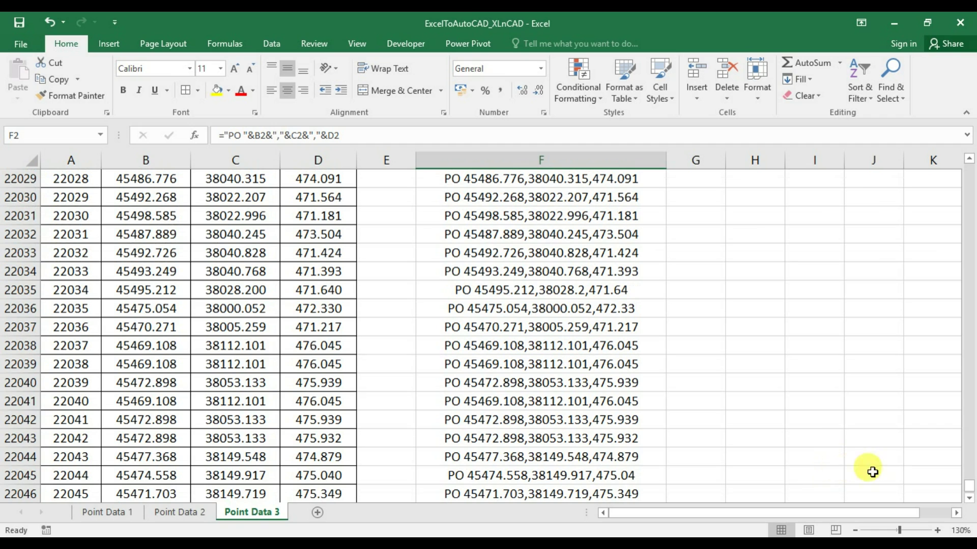
{"action": "left_click_drag", "start_coordinate": [969, 487], "coordinate": [971, 497]}
{"action": "left_click", "coordinate": [574, 216], "text": "shift"}
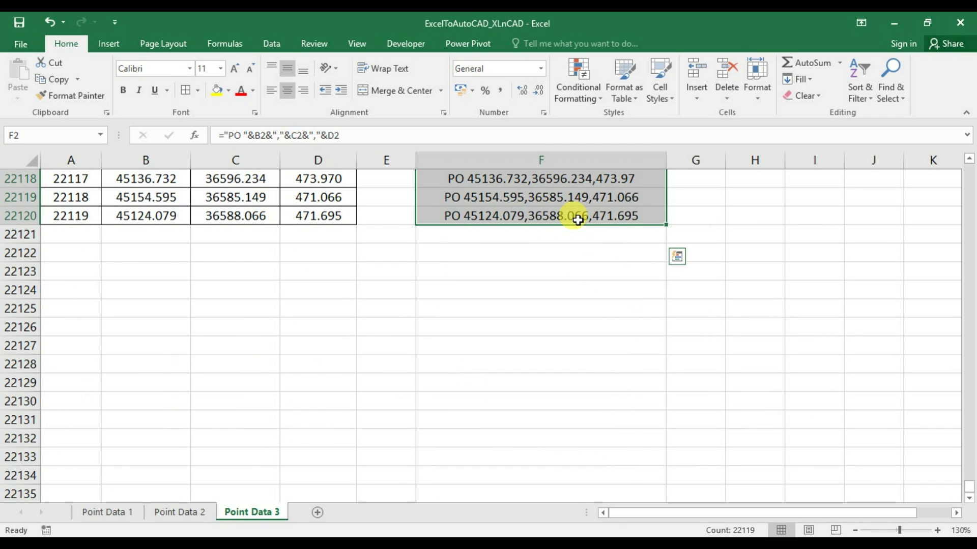
{"action": "right_click", "coordinate": [577, 218]}
{"action": "left_click", "coordinate": [609, 252]}
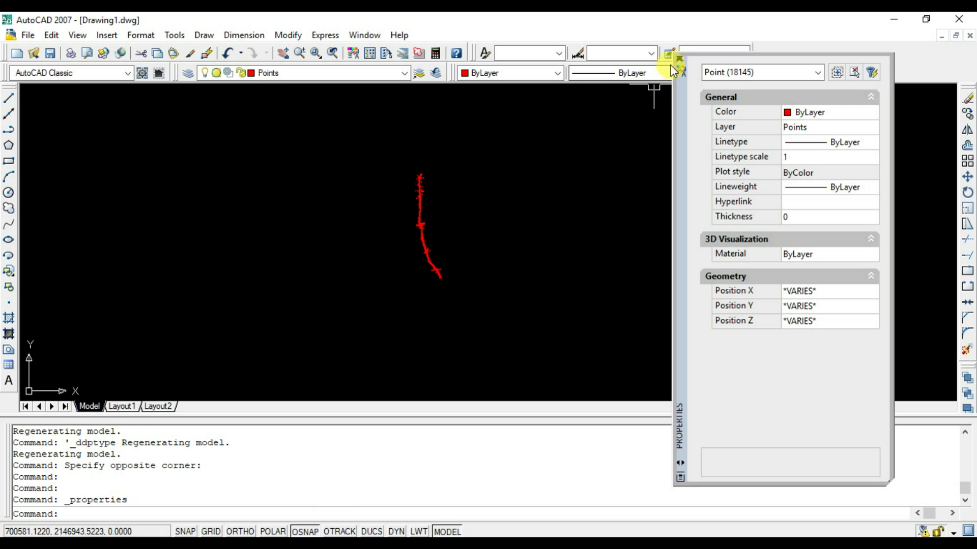
Close Properties and paste the PO commands into a new default-template drawing.
{"action": "left_click", "coordinate": [679, 59]}
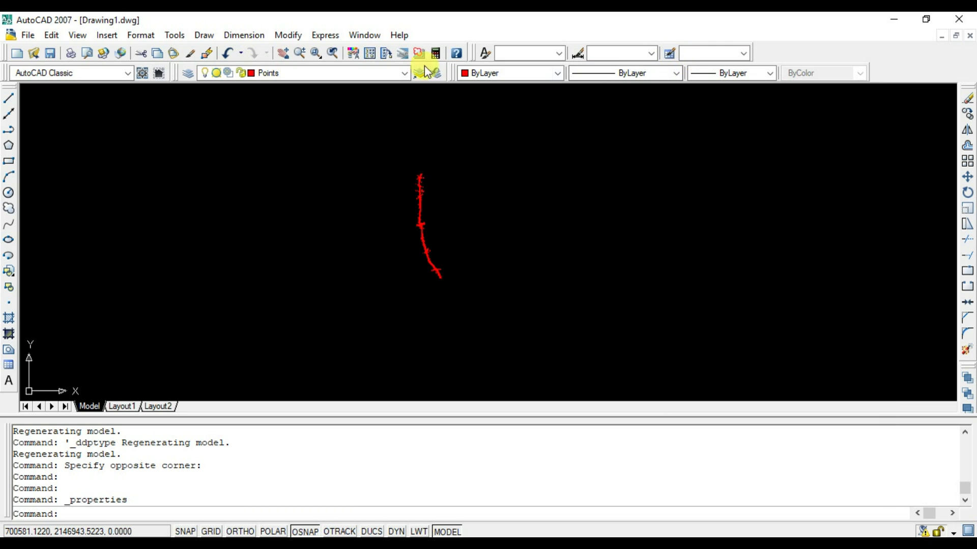
{"action": "left_click", "coordinate": [17, 53]}
{"action": "key", "text": "Return"}
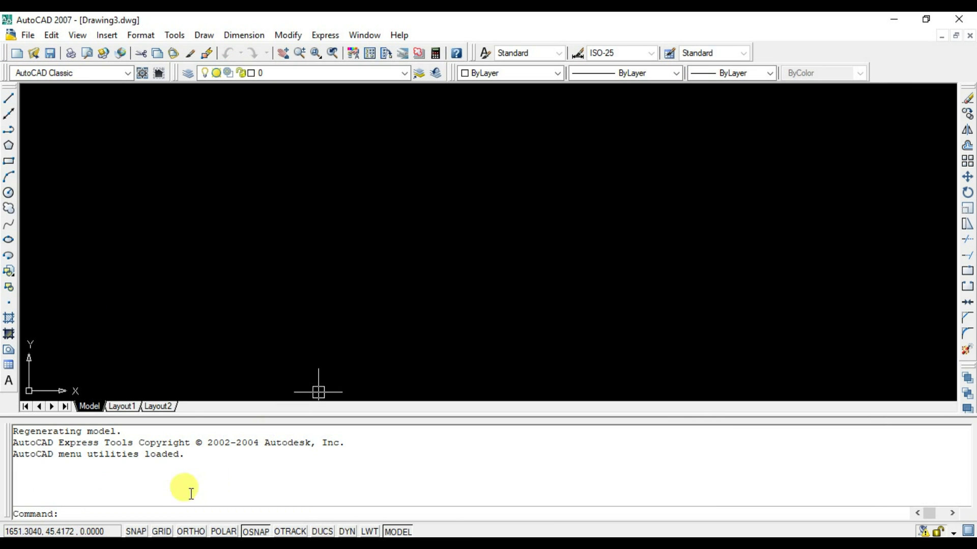
{"action": "right_click", "coordinate": [99, 512]}
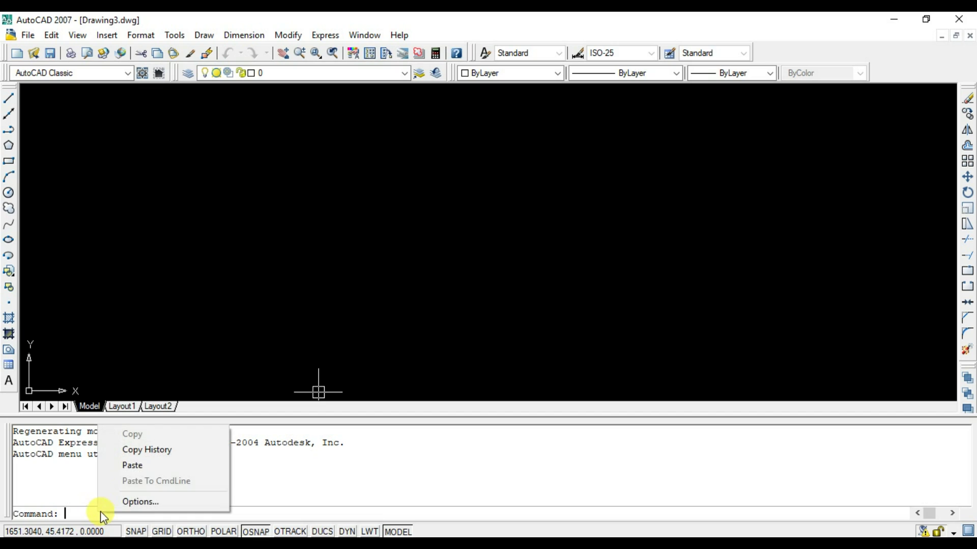
{"action": "left_click", "coordinate": [145, 468]}
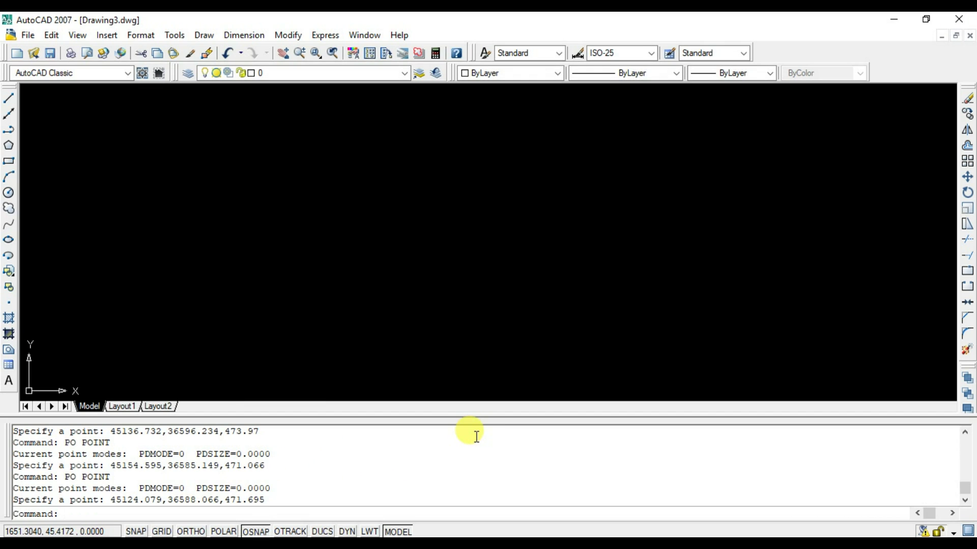
Inspect the plotted point coordinates and zoom to extents to show every point.
{"action": "left_click_drag", "start_coordinate": [266, 500], "coordinate": [111, 499]}
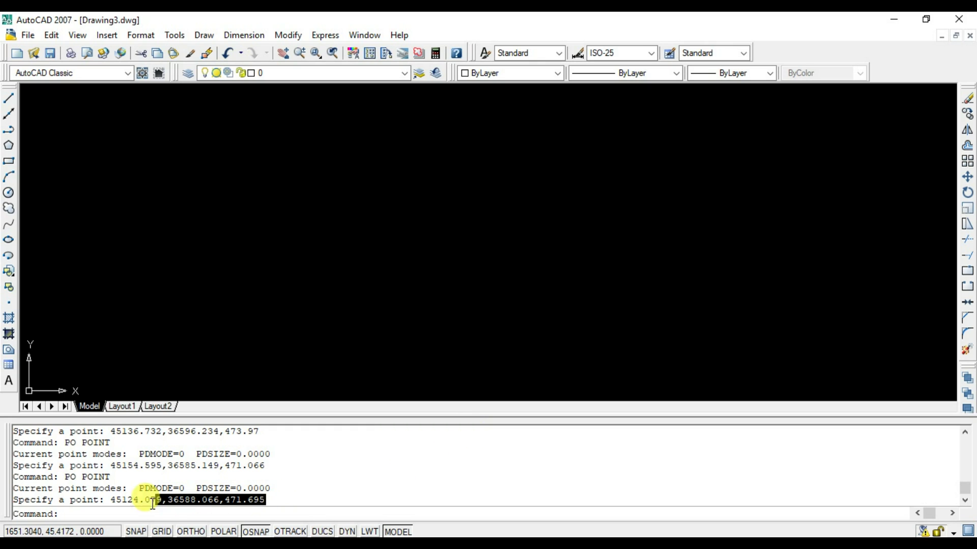
{"action": "left_click", "coordinate": [129, 482]}
{"action": "left_click_drag", "start_coordinate": [279, 462], "coordinate": [113, 467]}
{"action": "type", "text": "ZOOM"}
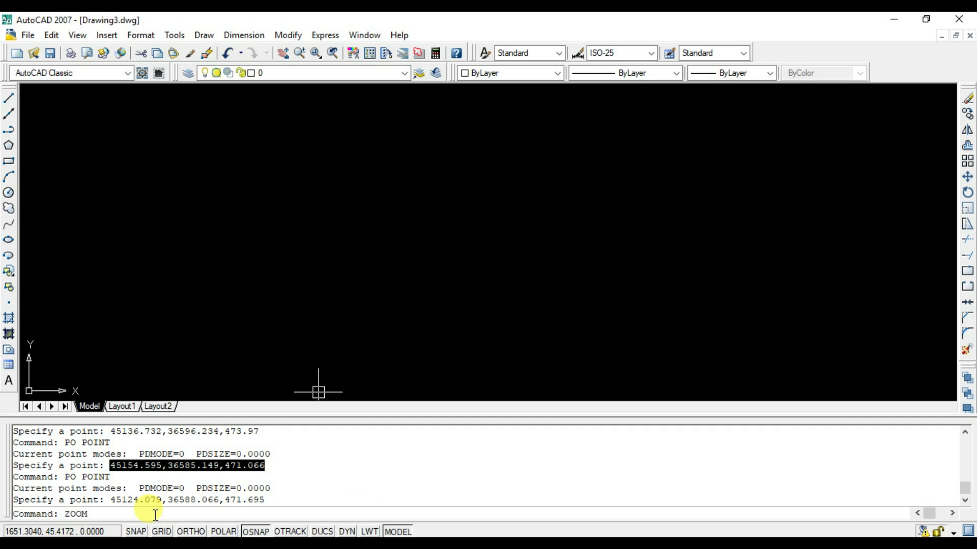
{"action": "type", "text": "EXTENTS"}
{"action": "key", "text": "Return"}
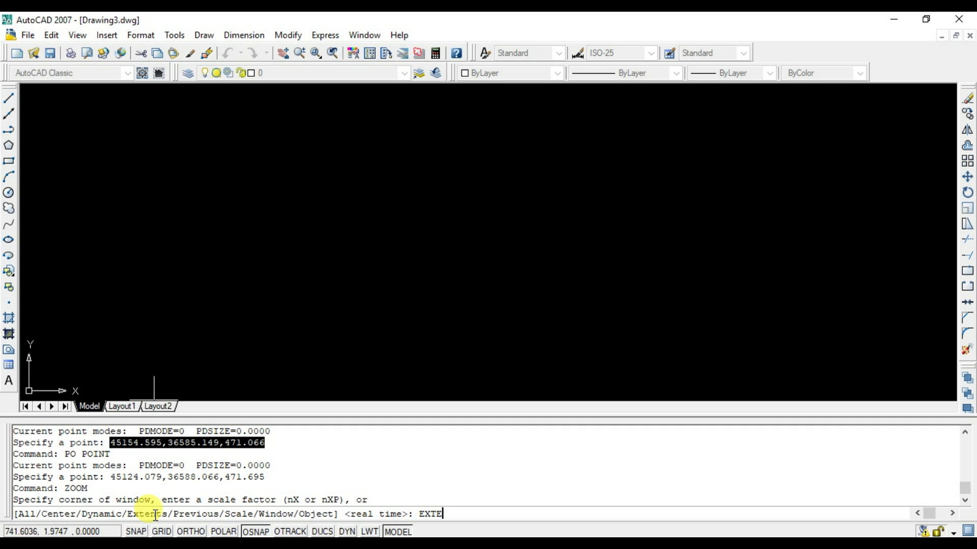
{"action": "key", "text": "Return"}
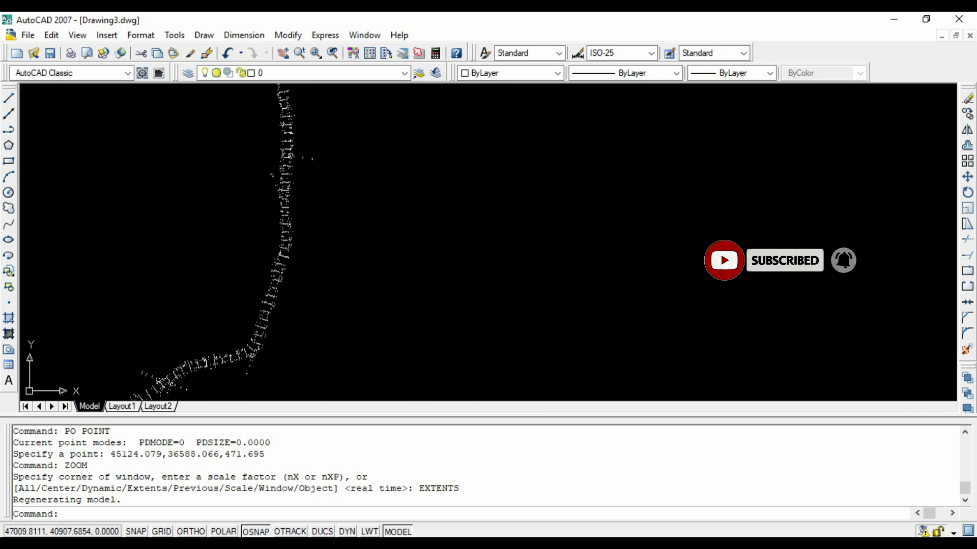
Pick the circle-with-tick marker in the Point Style dialog.
{"action": "left_click", "coordinate": [141, 35]}
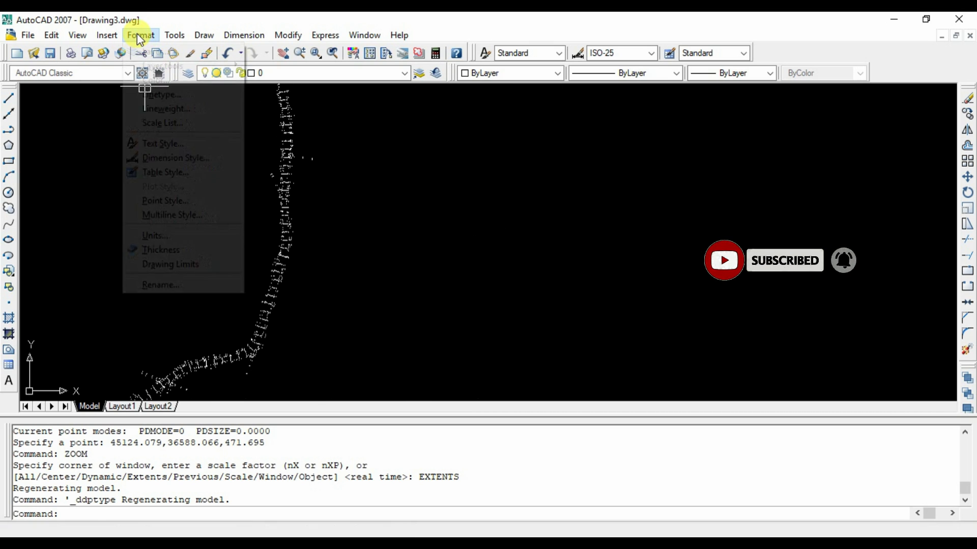
{"action": "left_click", "coordinate": [196, 202]}
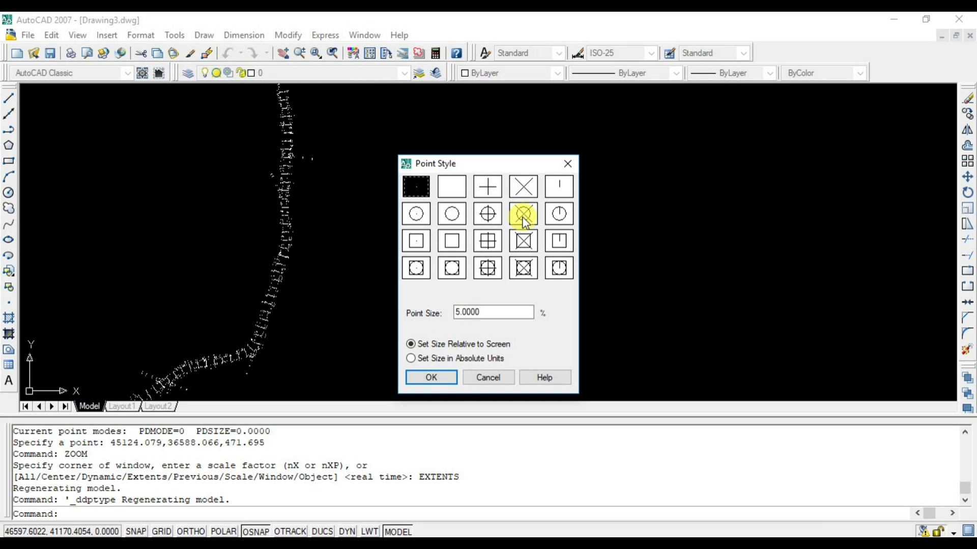
{"action": "left_click", "coordinate": [554, 219]}
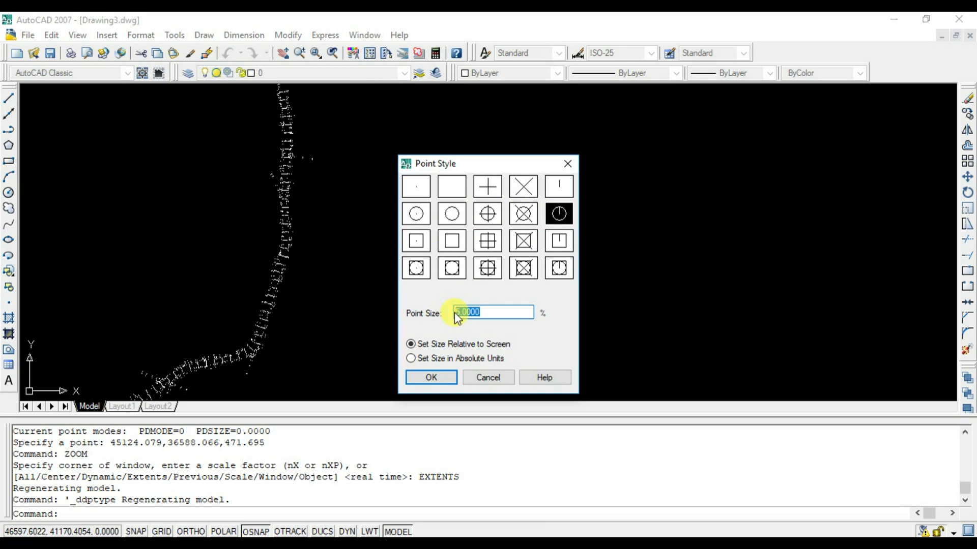
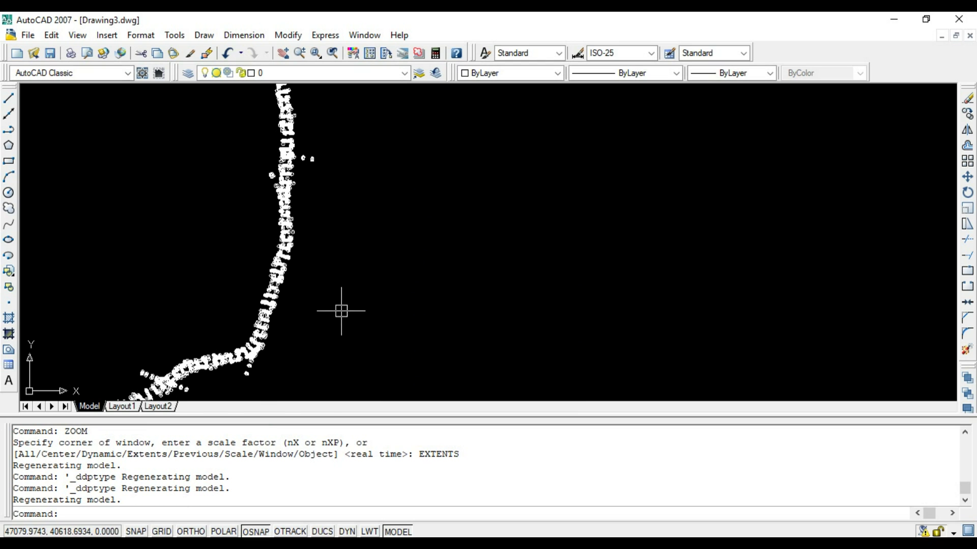
{"action": "scroll", "coordinate": [279, 280], "scroll_direction": "up", "scroll_amount": 2}
{"action": "type", "text": "re"}
Regenerate the drawing, window-select all the points, and confirm Properties shows Point (22119).
{"action": "key", "text": "Return"}
{"action": "scroll", "coordinate": [290, 268], "scroll_direction": "up", "scroll_amount": 2}
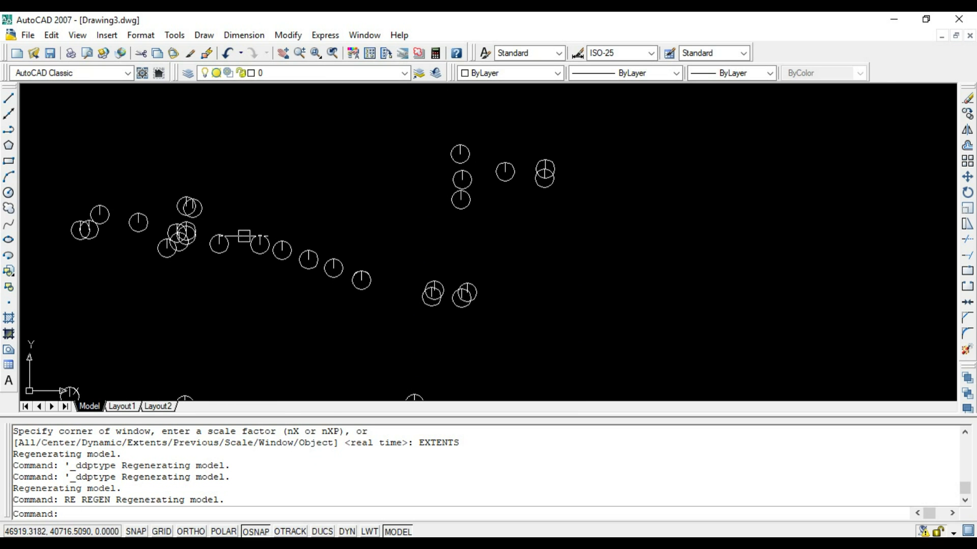
{"action": "scroll", "coordinate": [307, 256], "scroll_direction": "up", "scroll_amount": 2}
{"action": "scroll", "coordinate": [305, 257], "scroll_direction": "down", "scroll_amount": 3}
{"action": "scroll", "coordinate": [414, 164], "scroll_direction": "down", "scroll_amount": 2}
{"action": "scroll", "coordinate": [392, 253], "scroll_direction": "up", "scroll_amount": 3}
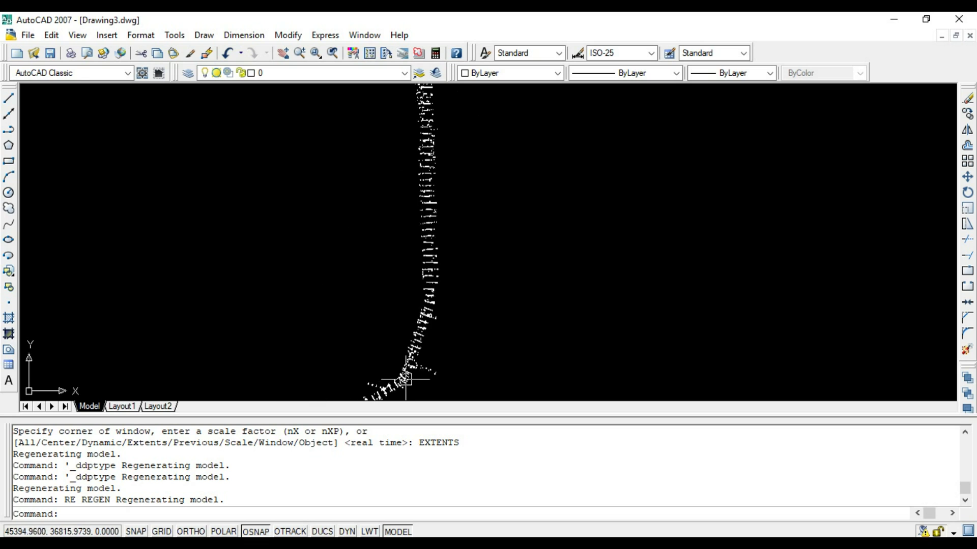
{"action": "scroll", "coordinate": [437, 292], "scroll_direction": "up", "scroll_amount": 2}
{"action": "scroll", "coordinate": [261, 273], "scroll_direction": "up", "scroll_amount": 2}
{"action": "scroll", "coordinate": [328, 290], "scroll_direction": "down", "scroll_amount": 3}
{"action": "scroll", "coordinate": [454, 244], "scroll_direction": "down", "scroll_amount": 2}
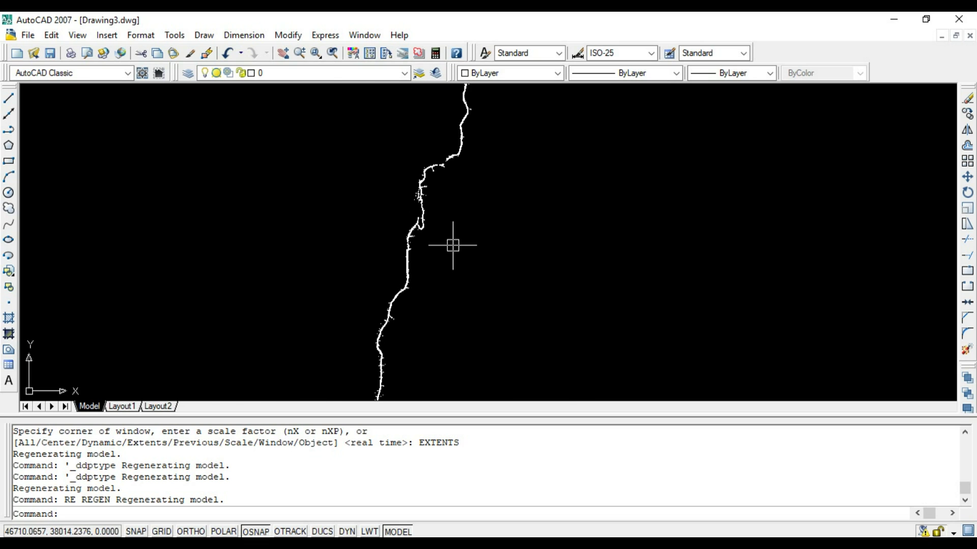
{"action": "scroll", "coordinate": [545, 307], "scroll_direction": "down", "scroll_amount": 1}
{"action": "left_click", "coordinate": [573, 366]}
{"action": "left_click", "coordinate": [437, 190]}
{"action": "right_click", "coordinate": [502, 174]}
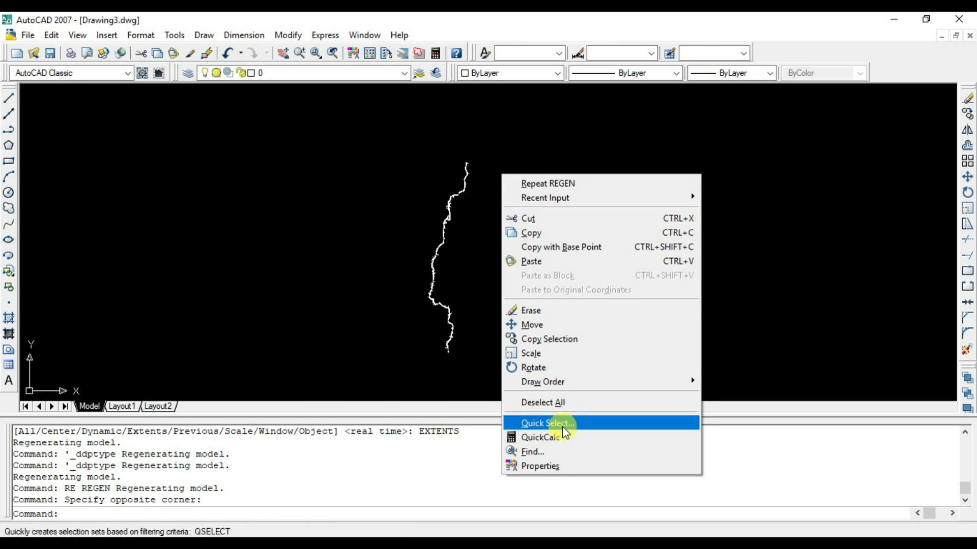
{"action": "left_click", "coordinate": [569, 463]}
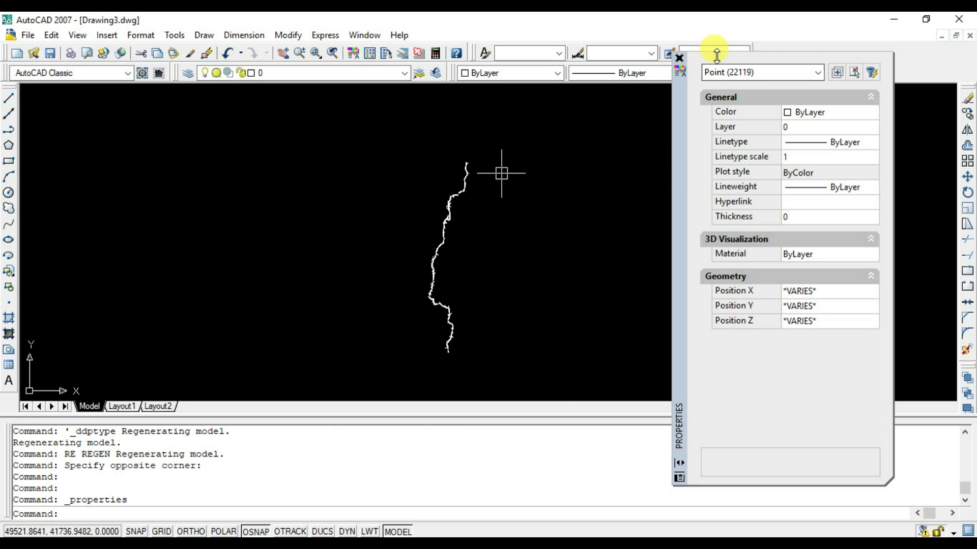
In Excel, confirm the Point Data 3 table ends at point number 22119.
{"action": "key", "text": "alt+Tab"}
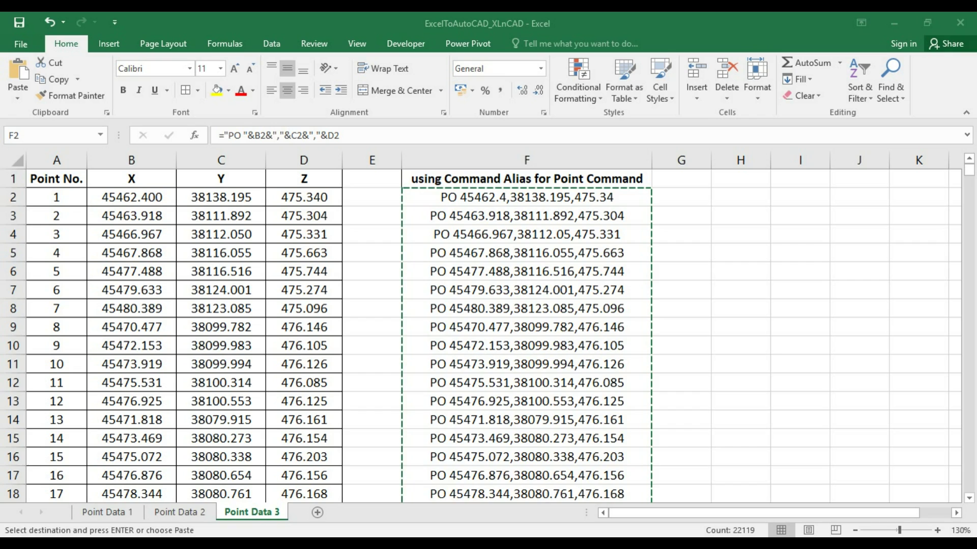
{"action": "left_click", "coordinate": [71, 398]}
{"action": "left_click_drag", "start_coordinate": [970, 170], "coordinate": [862, 490]}
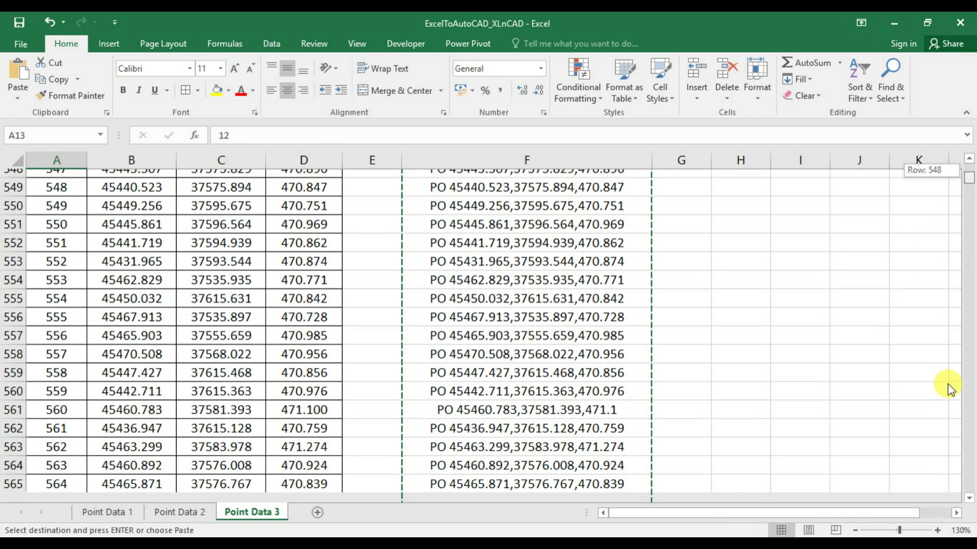
{"action": "scroll", "coordinate": [862, 490], "scroll_direction": "down", "scroll_amount": 2}
{"action": "left_click", "coordinate": [73, 399]}
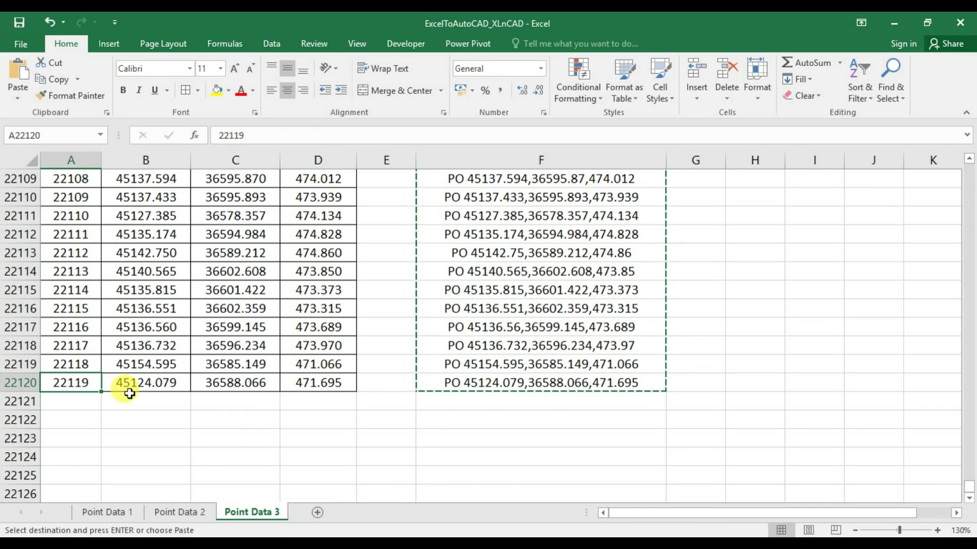
{"action": "left_click_drag", "start_coordinate": [969, 478], "coordinate": [968, 169]}
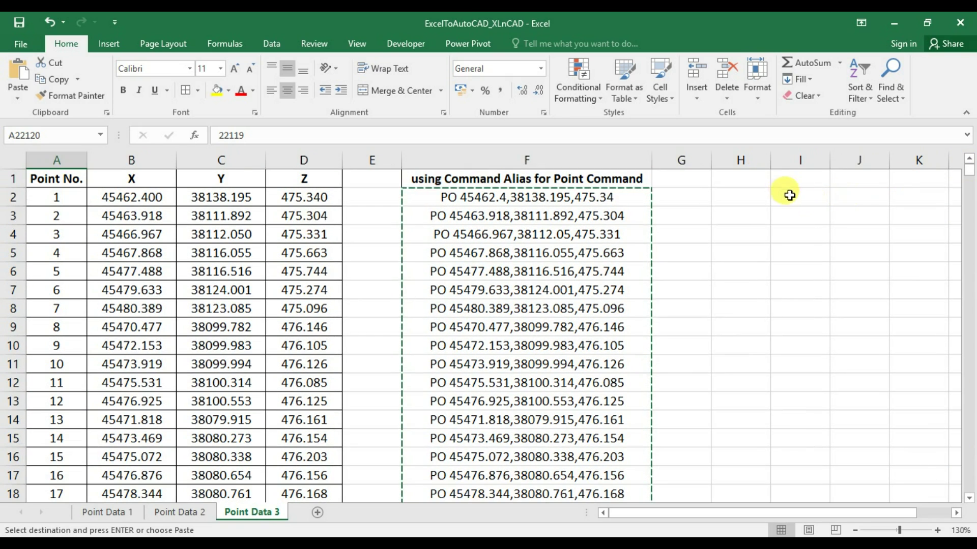
{"action": "left_click", "coordinate": [786, 196]}
{"action": "left_click", "coordinate": [557, 179]}
Inspect the &-operator POINT formula in cell F2 of Point Data 2 without changing it.
{"action": "left_click", "coordinate": [181, 512]}
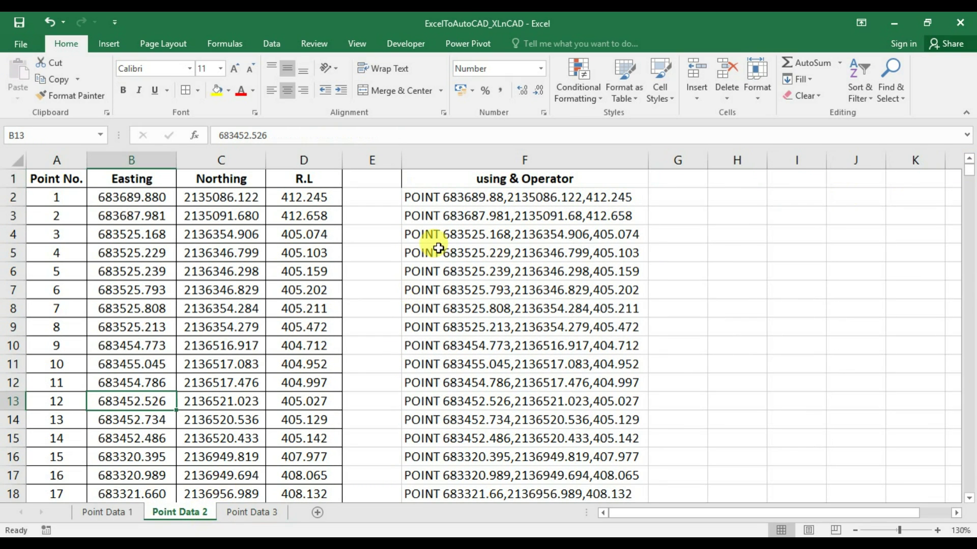
{"action": "left_click", "coordinate": [500, 179]}
{"action": "left_click", "coordinate": [458, 197]}
{"action": "left_click", "coordinate": [305, 136]}
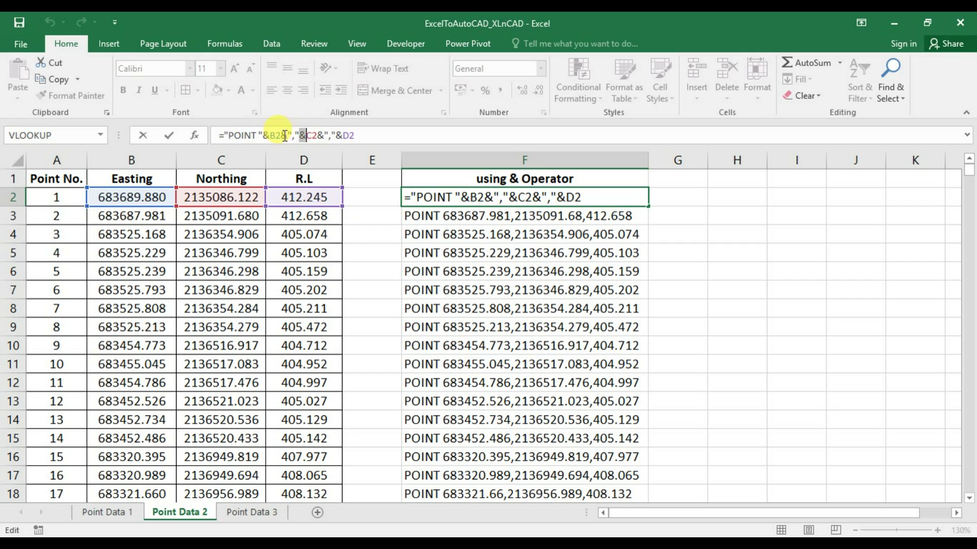
{"action": "key", "text": "Escape"}
On Point Data 1, inspect the CONCATENATE POINT formula in cell F2 without changing it.
{"action": "left_click", "coordinate": [107, 512]}
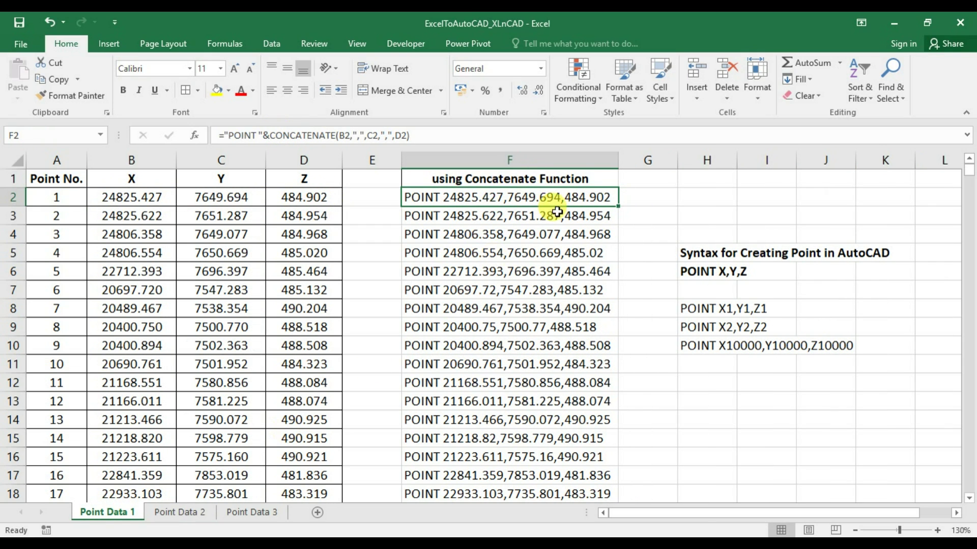
{"action": "left_click", "coordinate": [545, 181]}
{"action": "left_click", "coordinate": [458, 196]}
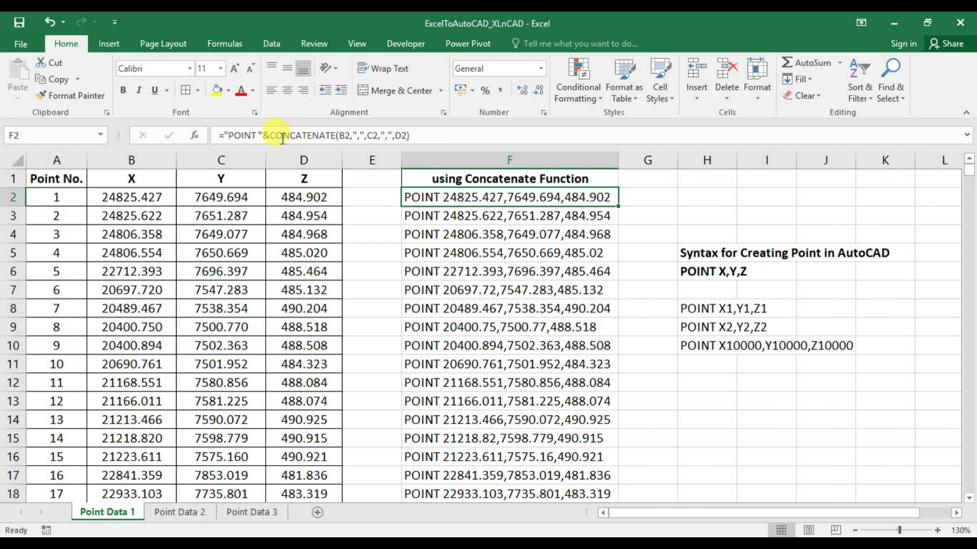
{"action": "left_click_drag", "start_coordinate": [267, 135], "coordinate": [301, 136]}
{"action": "key", "text": "Escape"}
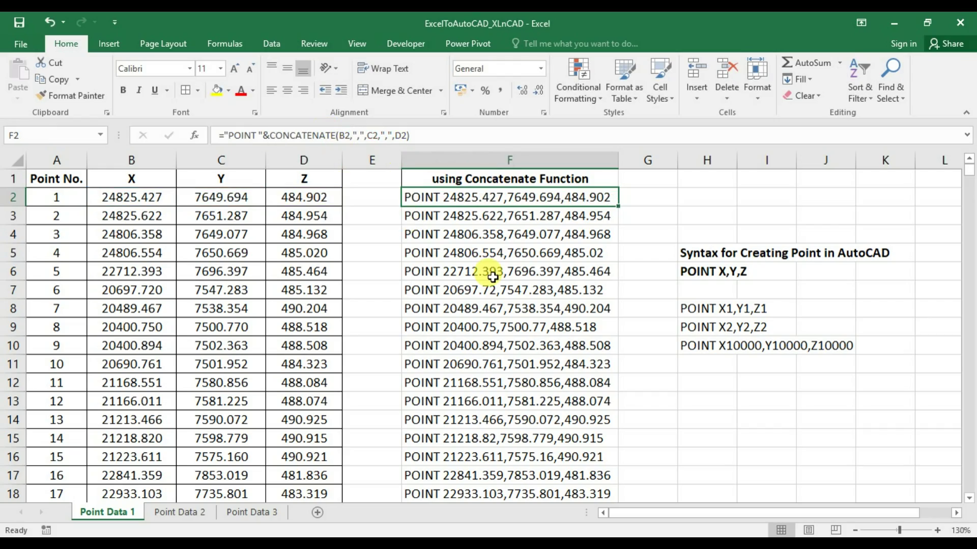